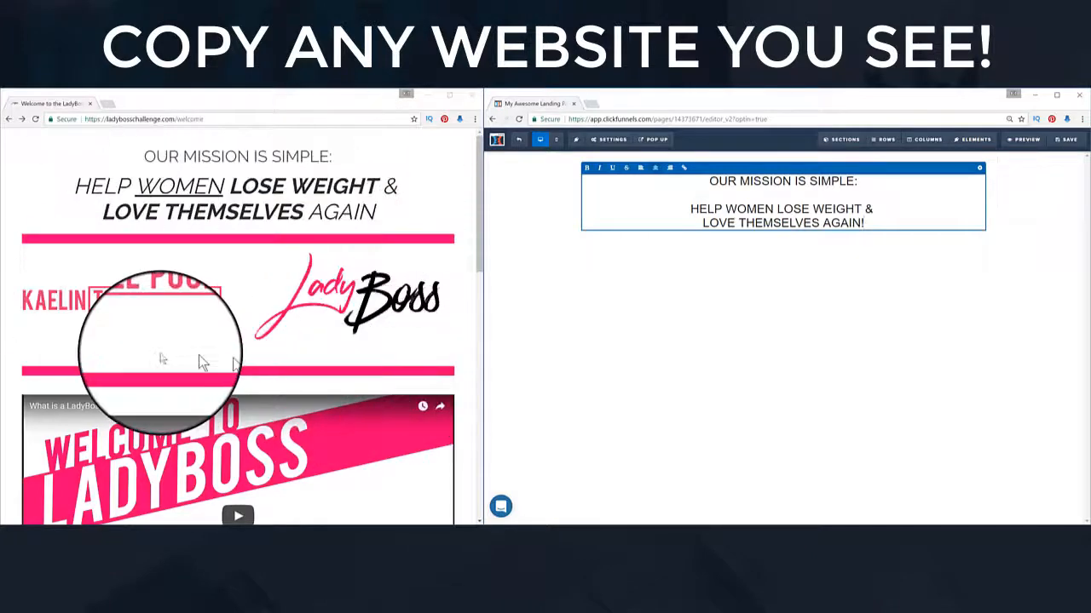
Step: Scroll down the page below the new mission headline
scroll(202, 361, down, 3)
scroll(417, 408, down, 2)
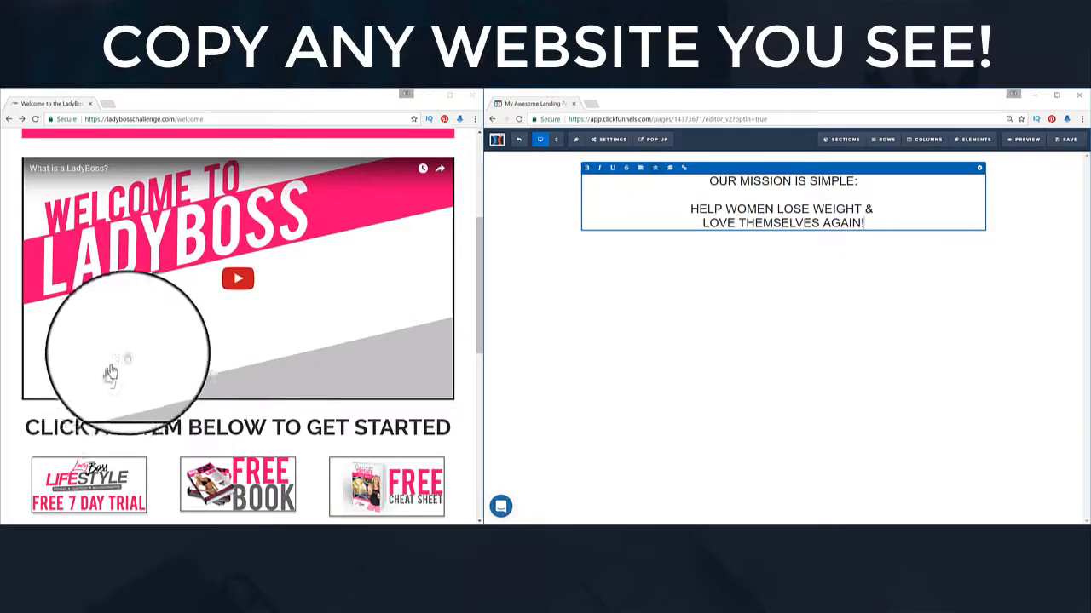
scroll(127, 358, up, 5)
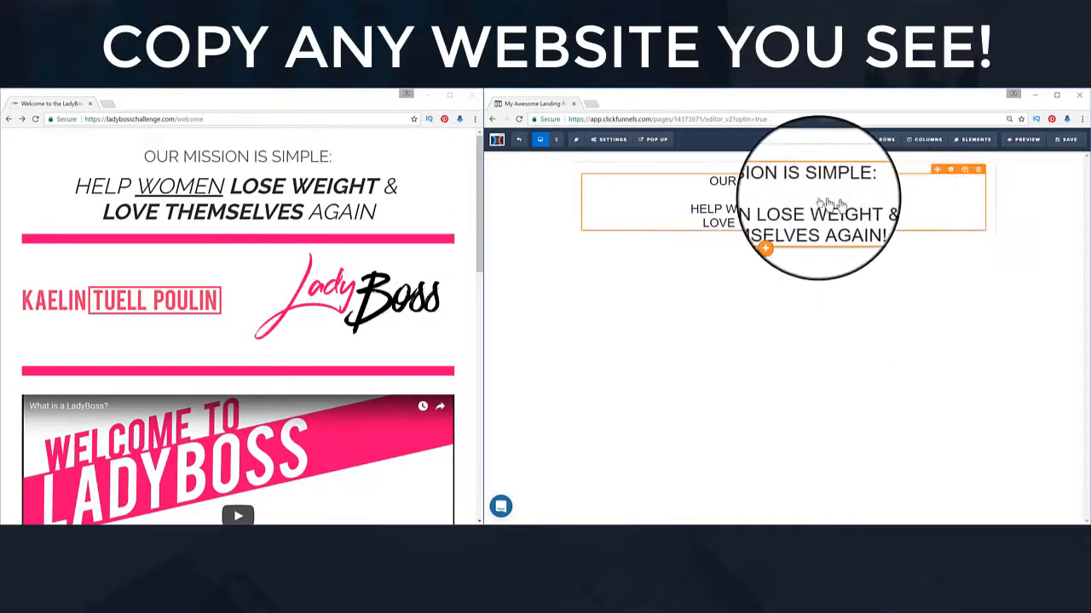
click(951, 171)
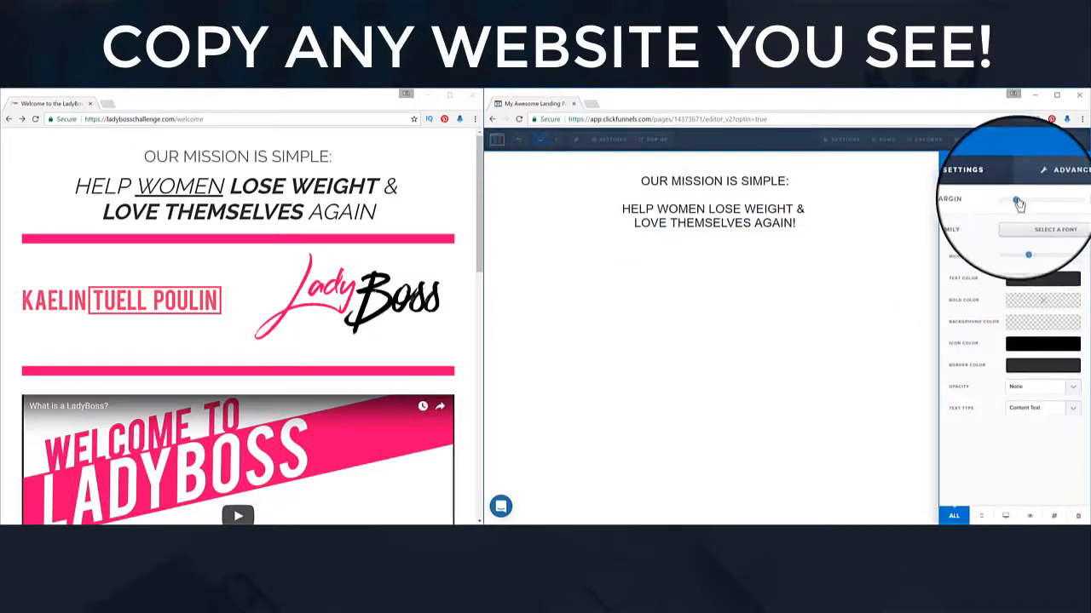
drag(1025, 203, 1027, 253)
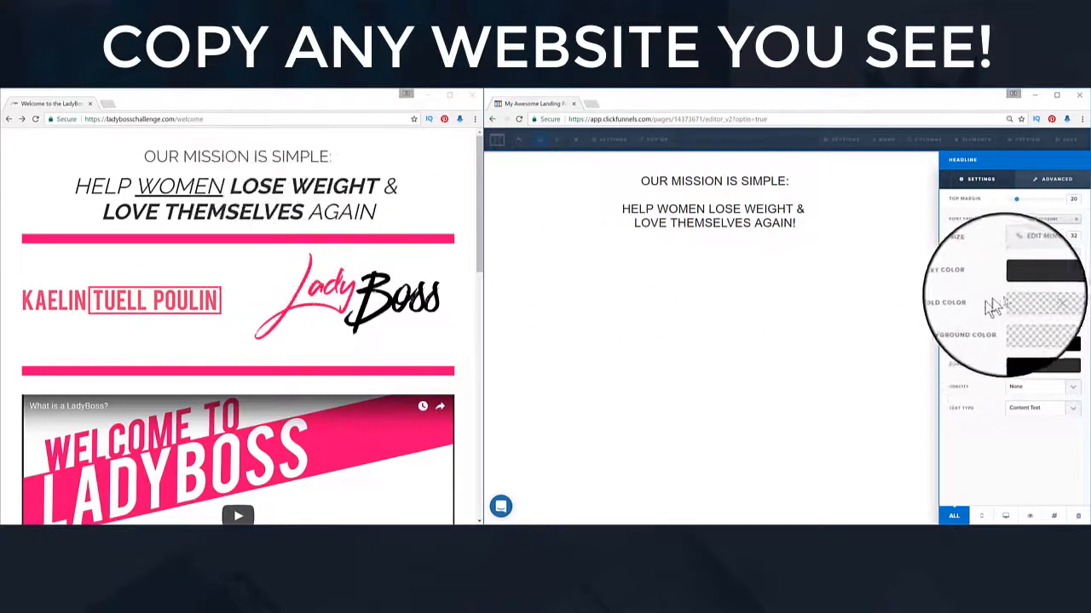
click(1016, 301)
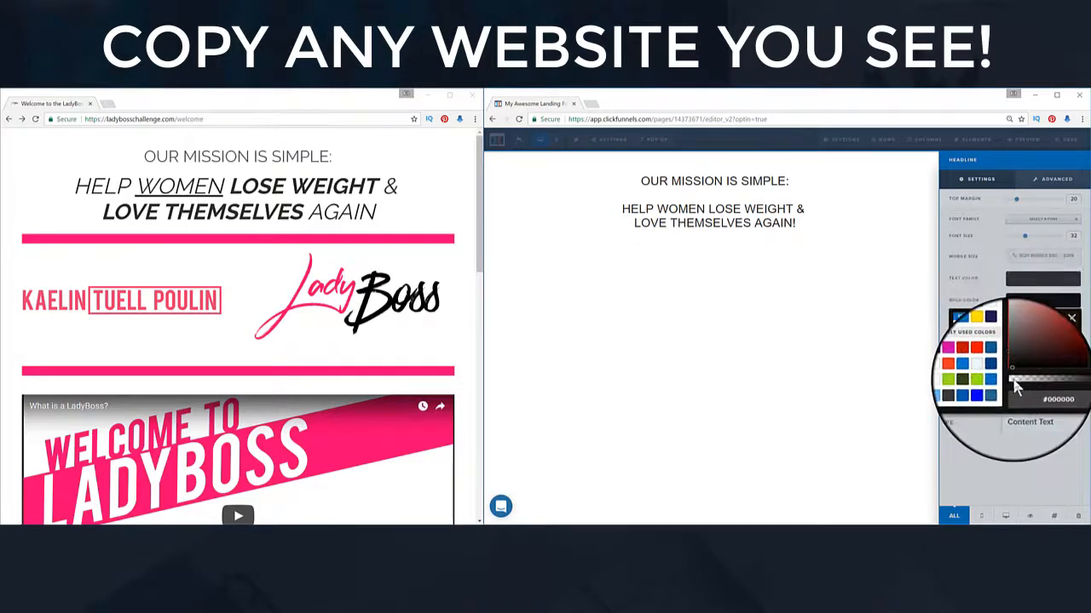
click(979, 279)
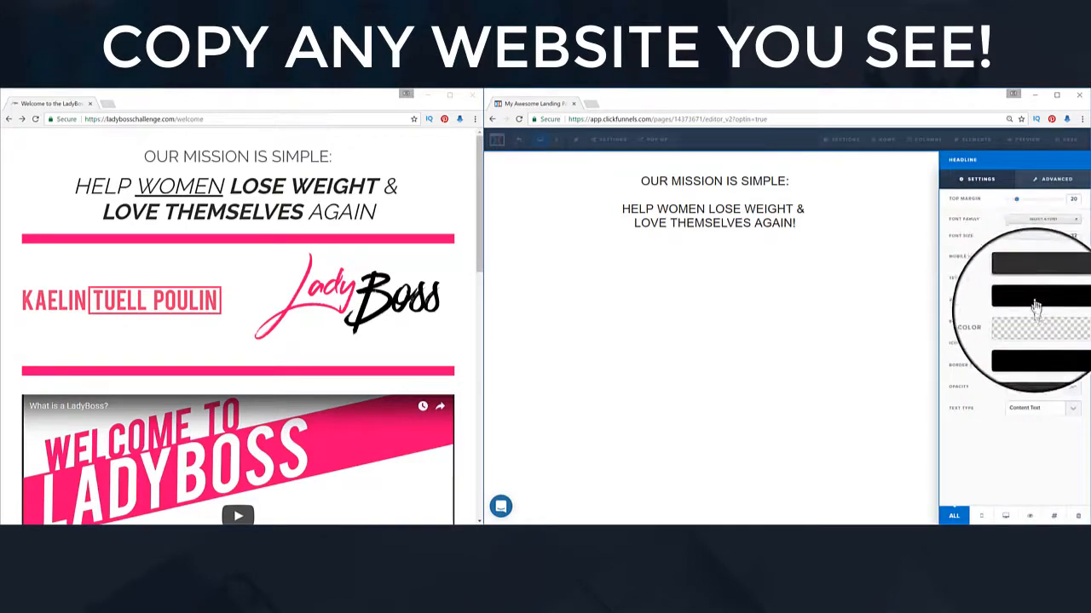
click(869, 273)
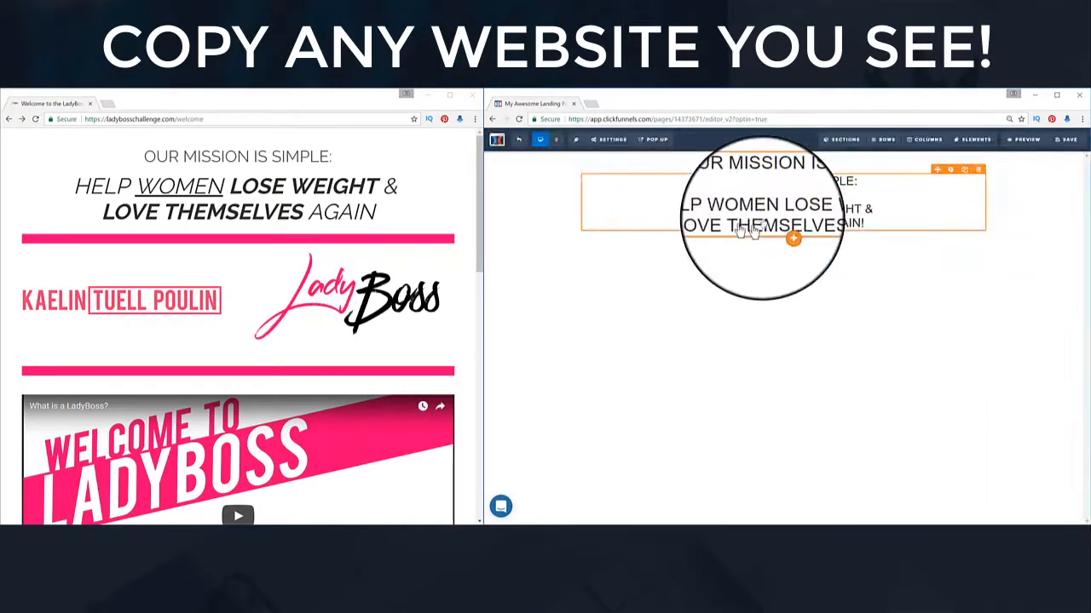
click(771, 211)
Step: Make LOSE WEIGHT and LOVE THEMSELVES bold in the mission headline
drag(779, 209, 851, 209)
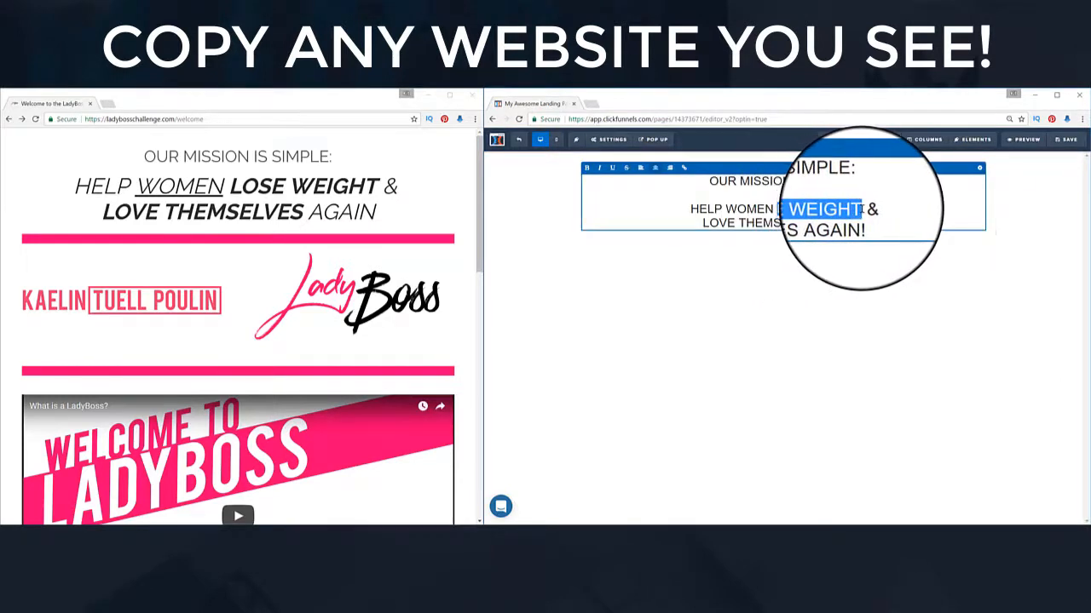
click(590, 170)
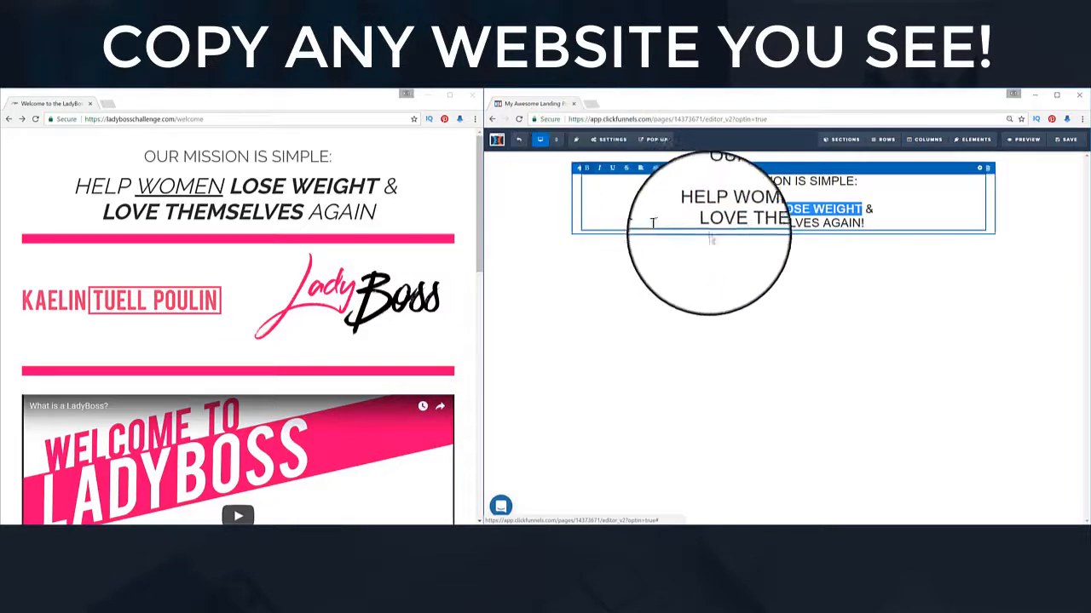
drag(702, 223, 811, 223)
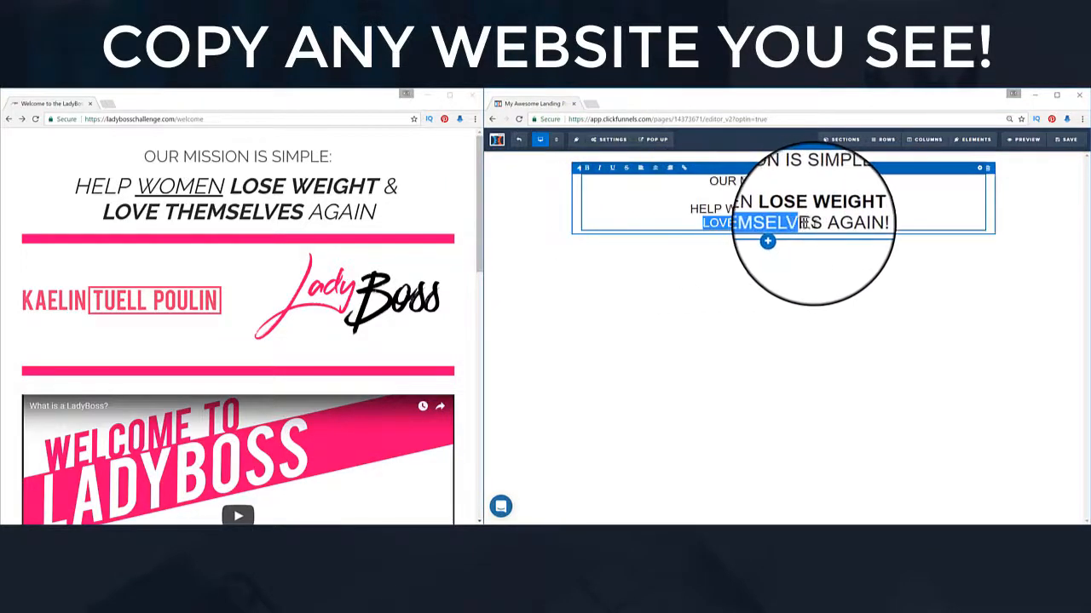
click(590, 170)
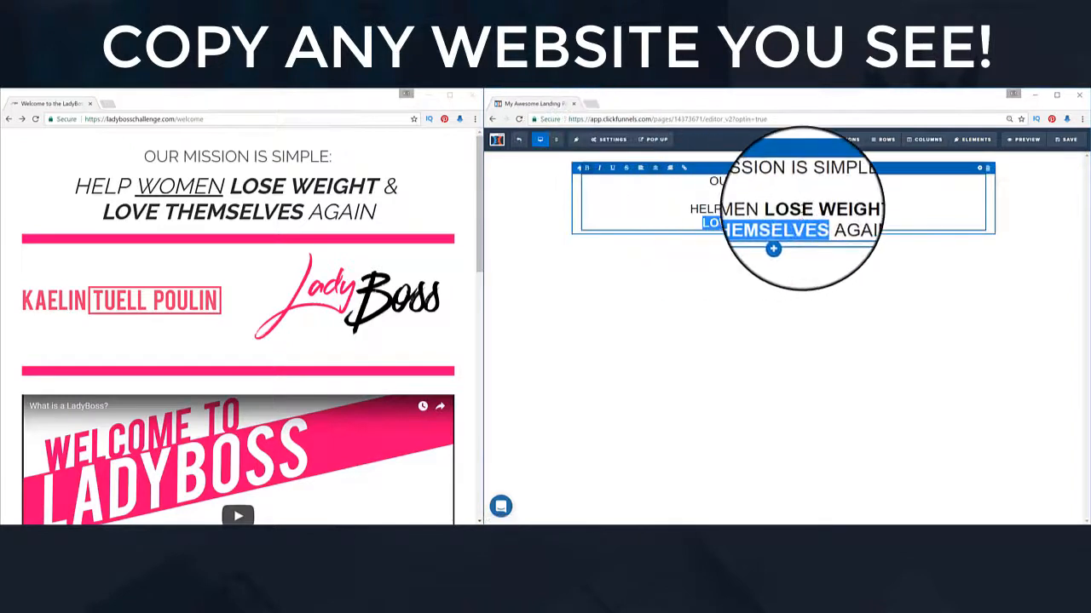
Step: Italicise the headline's second part, HELP through AGAIN!
click(690, 209)
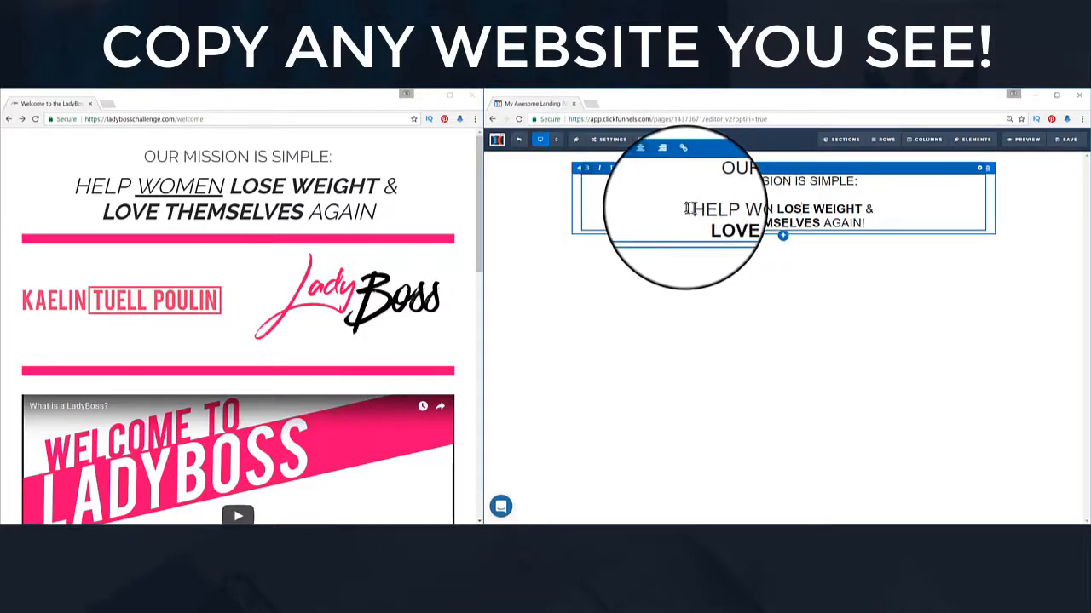
drag(691, 208, 865, 223)
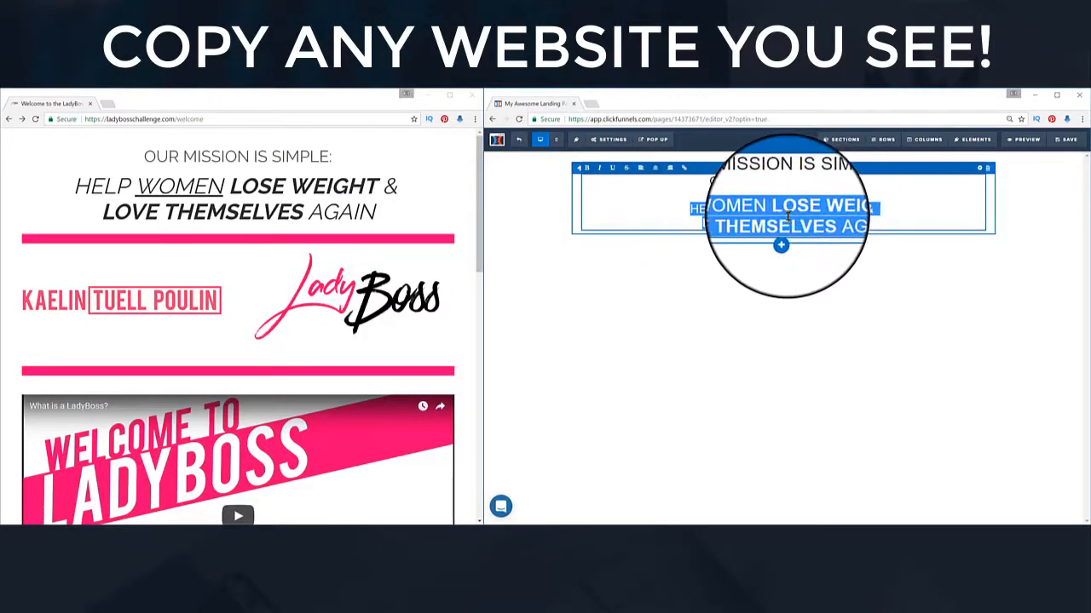
click(601, 172)
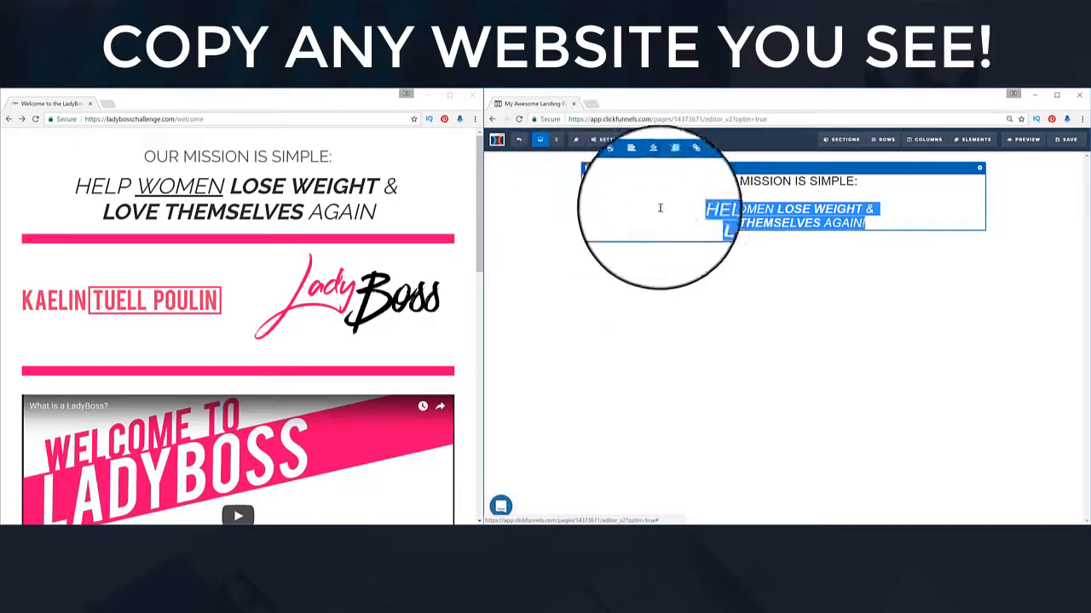
click(786, 240)
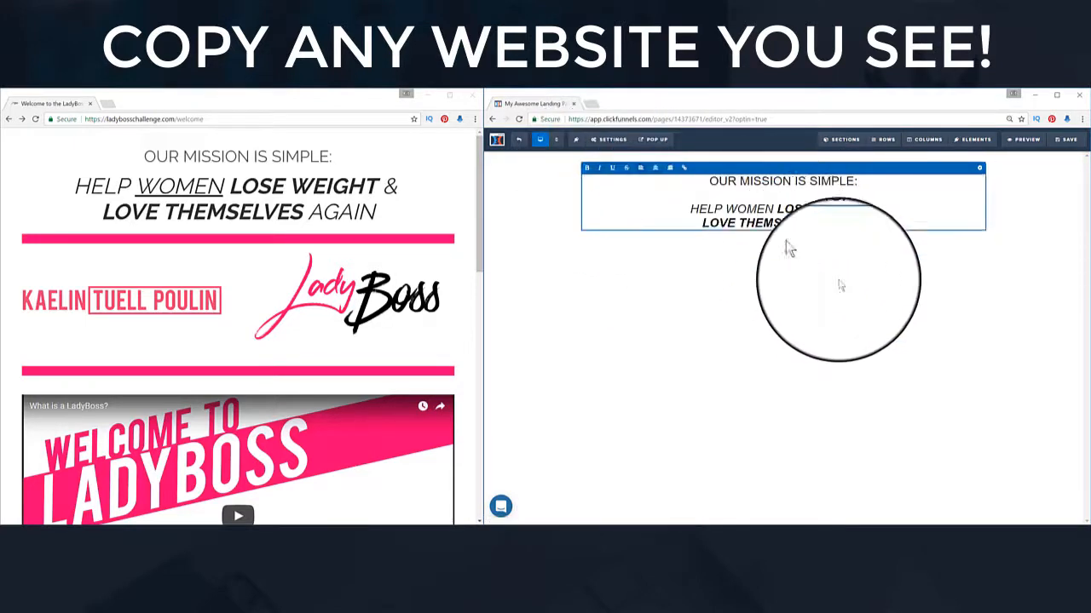
Step: Underline the word WOMEN in the headline
click(733, 209)
drag(730, 210, 759, 205)
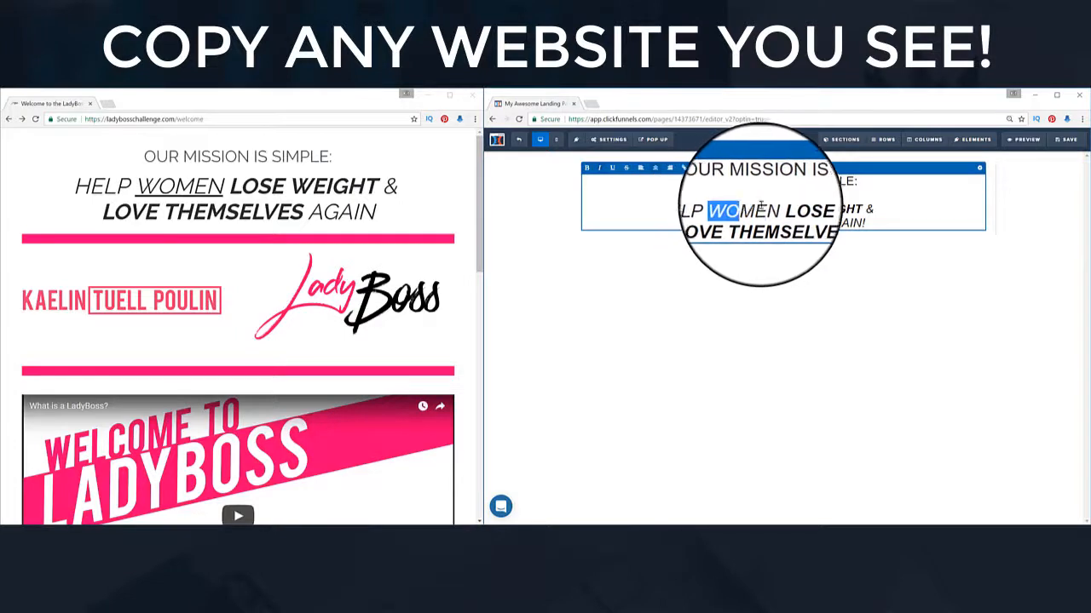
click(613, 170)
click(867, 318)
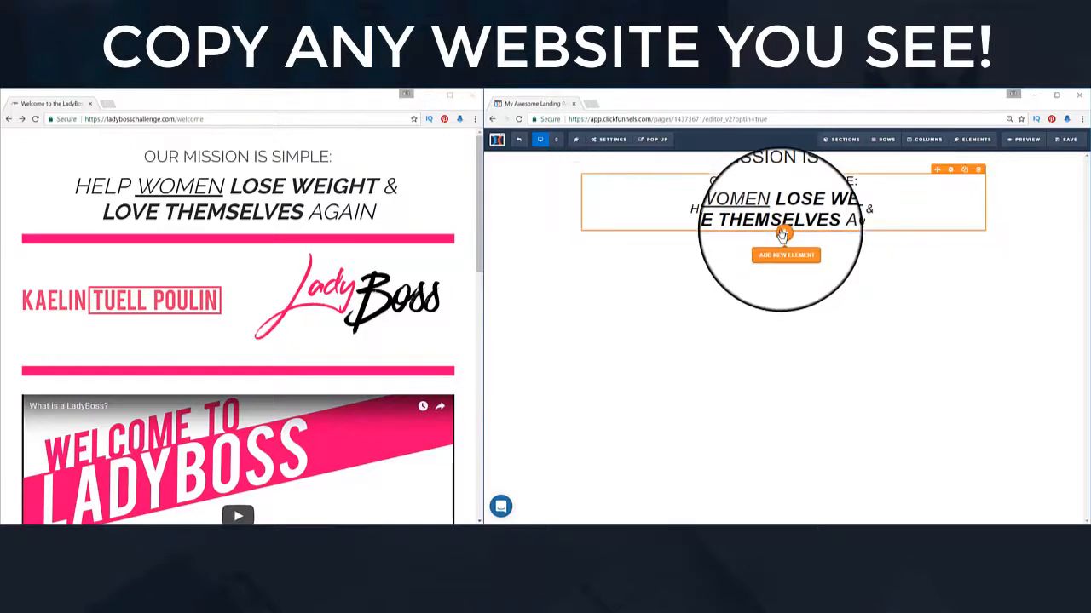
Step: Add a wide section below the headline containing an empty 2-column row
click(782, 249)
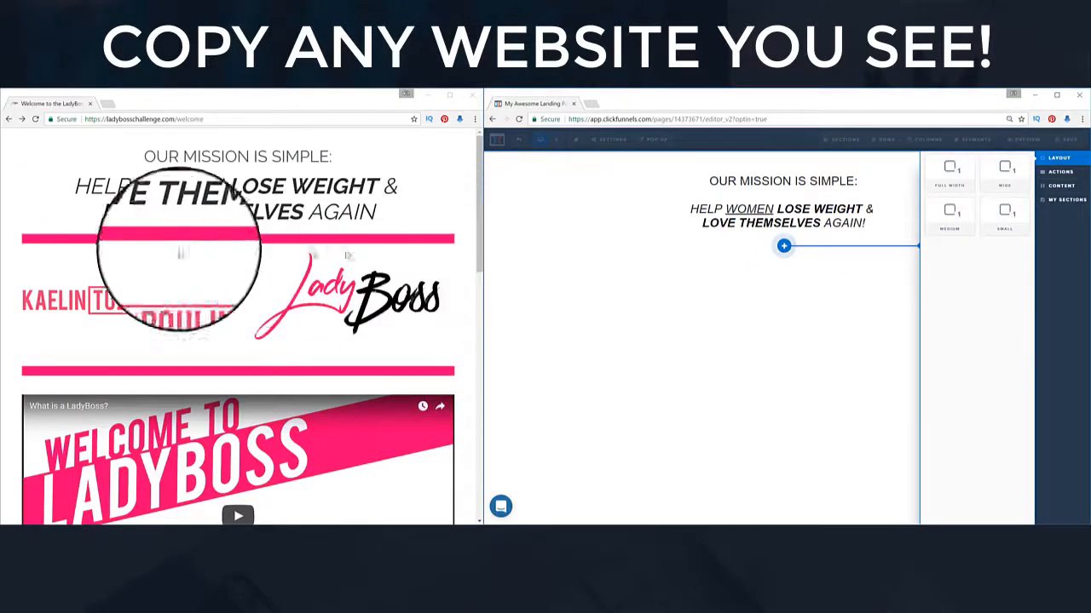
click(1011, 186)
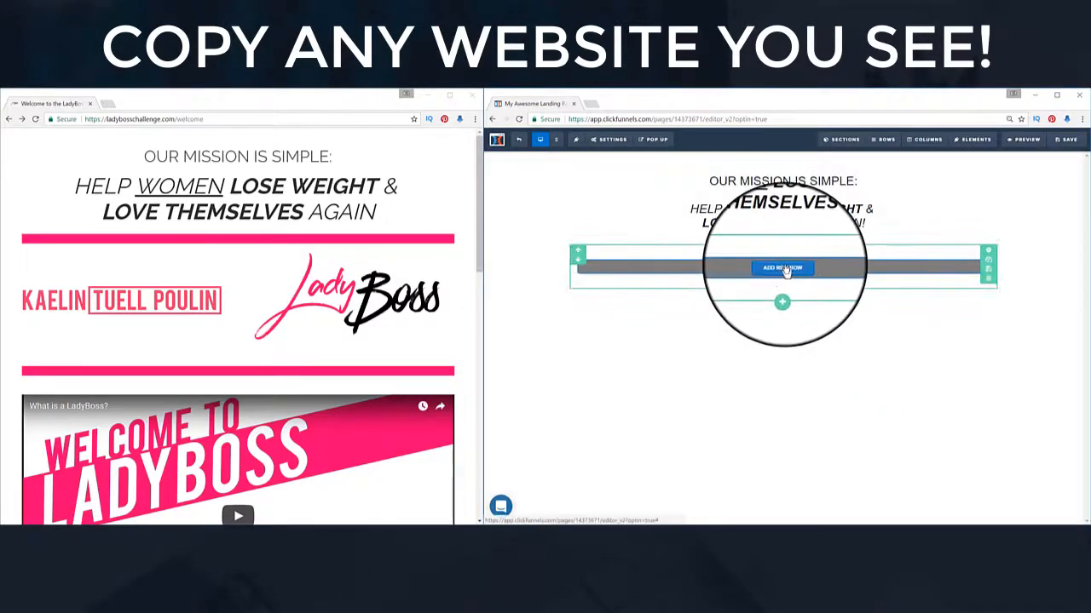
click(784, 268)
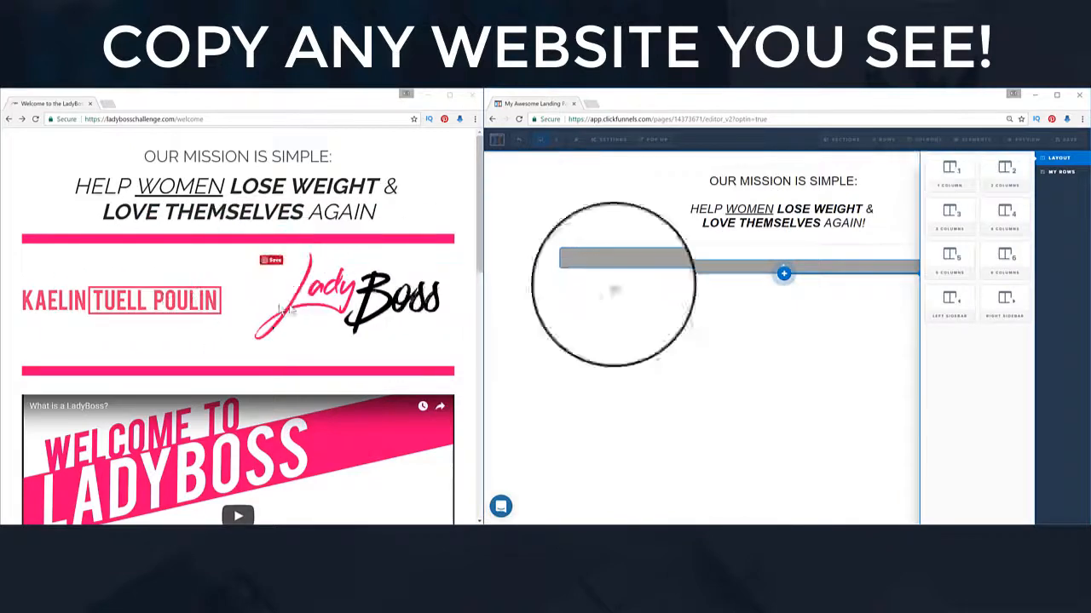
click(984, 192)
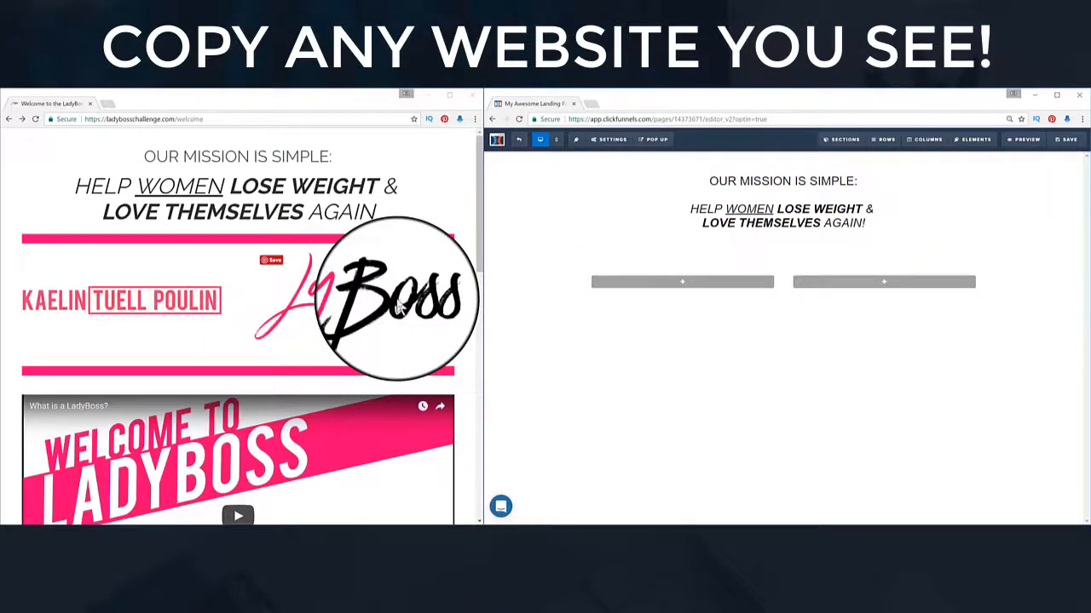
Step: Place an Image element in both the left and right columns of the row
click(680, 284)
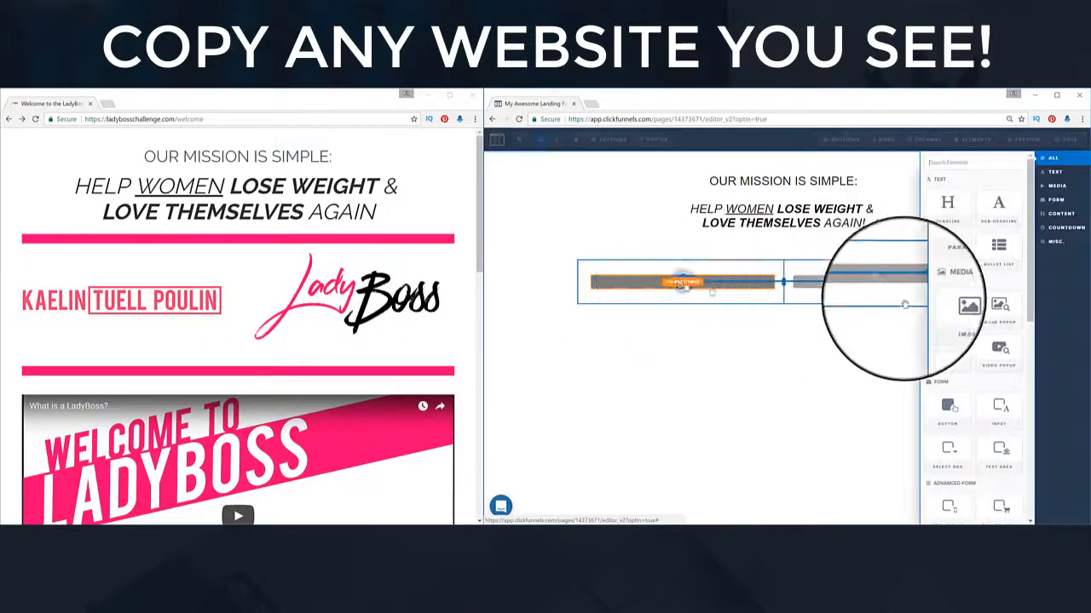
click(953, 317)
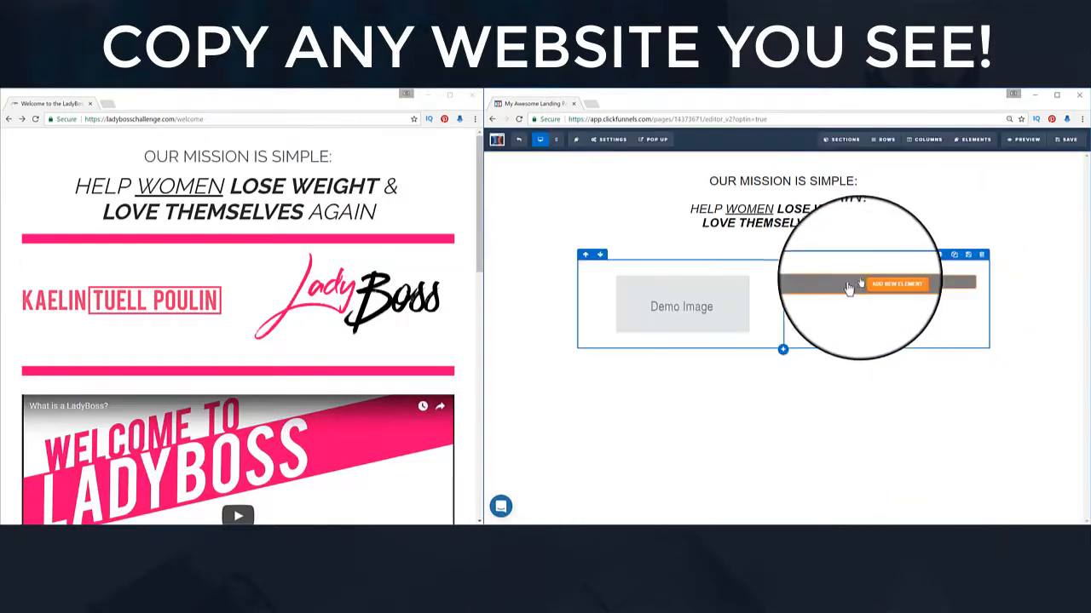
click(883, 285)
click(947, 305)
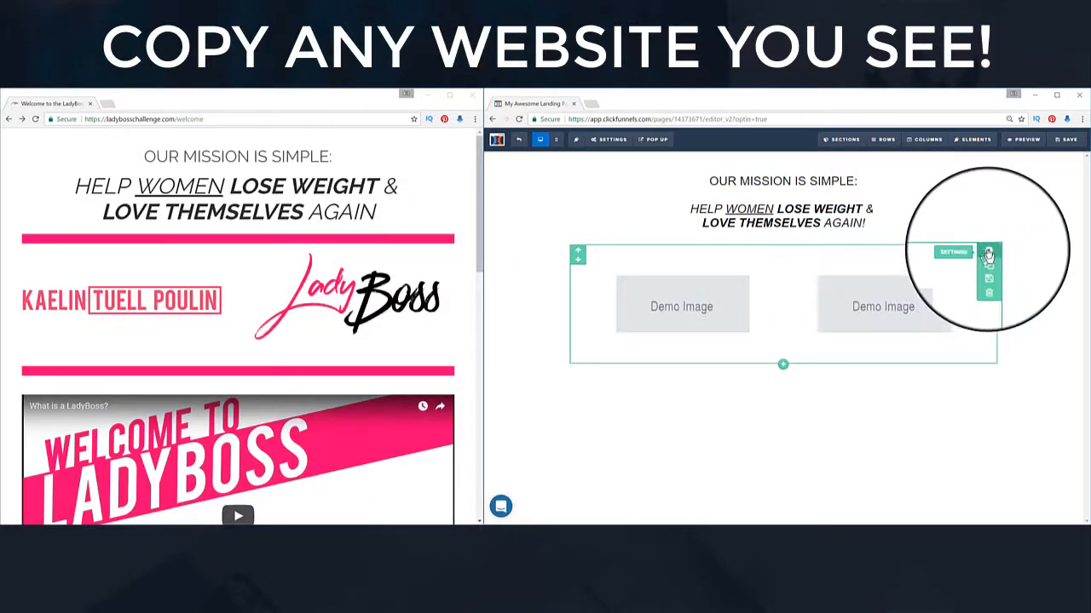
Step: Give the image section vivid pink 10px borders on top and bottom only
click(988, 254)
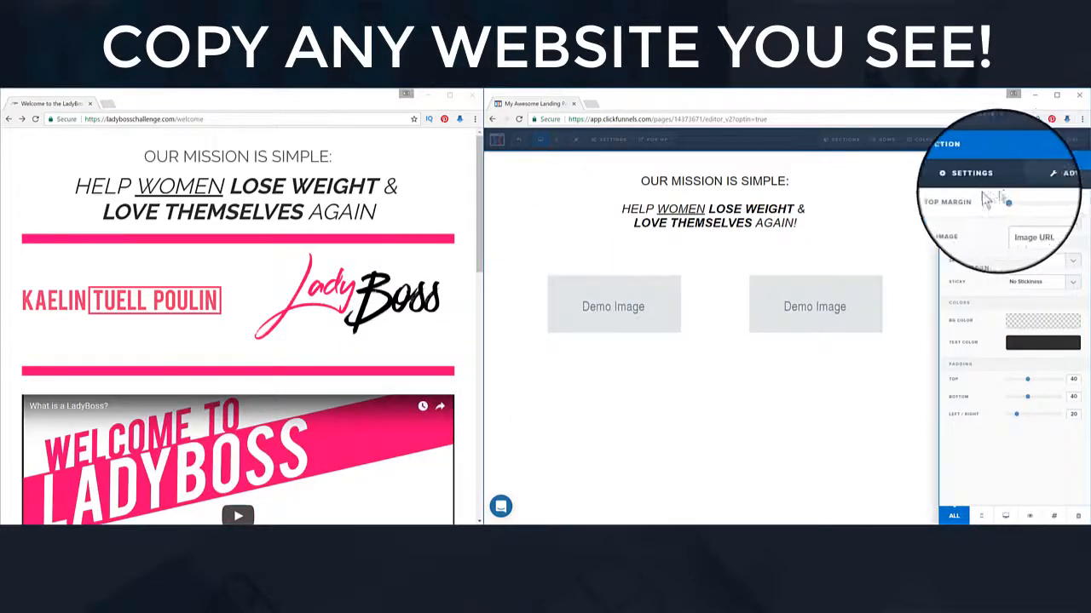
click(1063, 186)
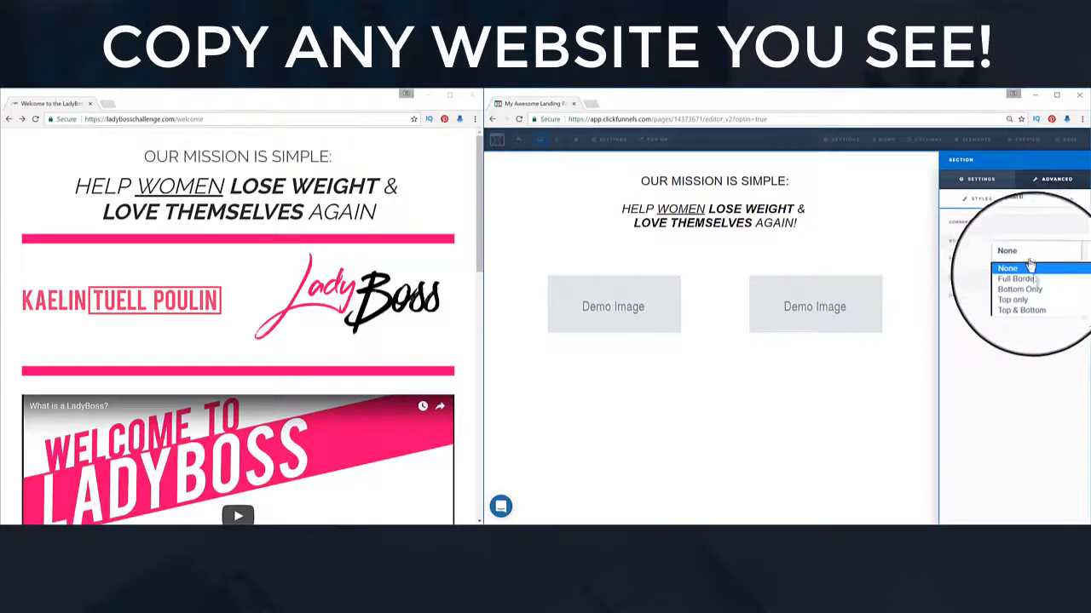
click(1039, 307)
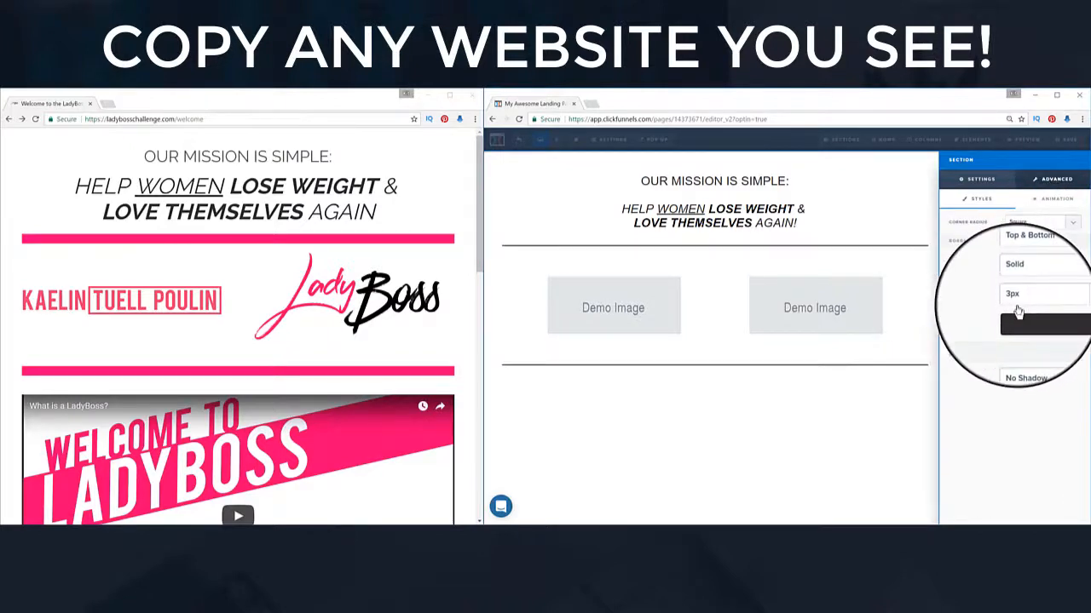
click(1019, 320)
click(994, 380)
click(1071, 380)
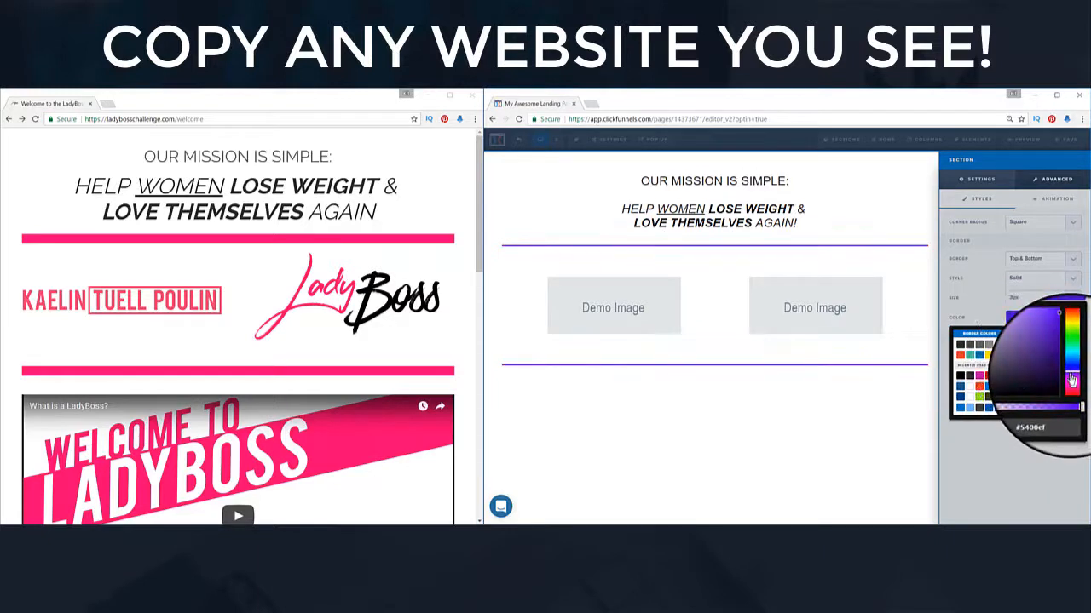
mouse_move(1072, 382)
mouse_down()
mouse_move(1078, 360)
mouse_move(1074, 387)
mouse_up()
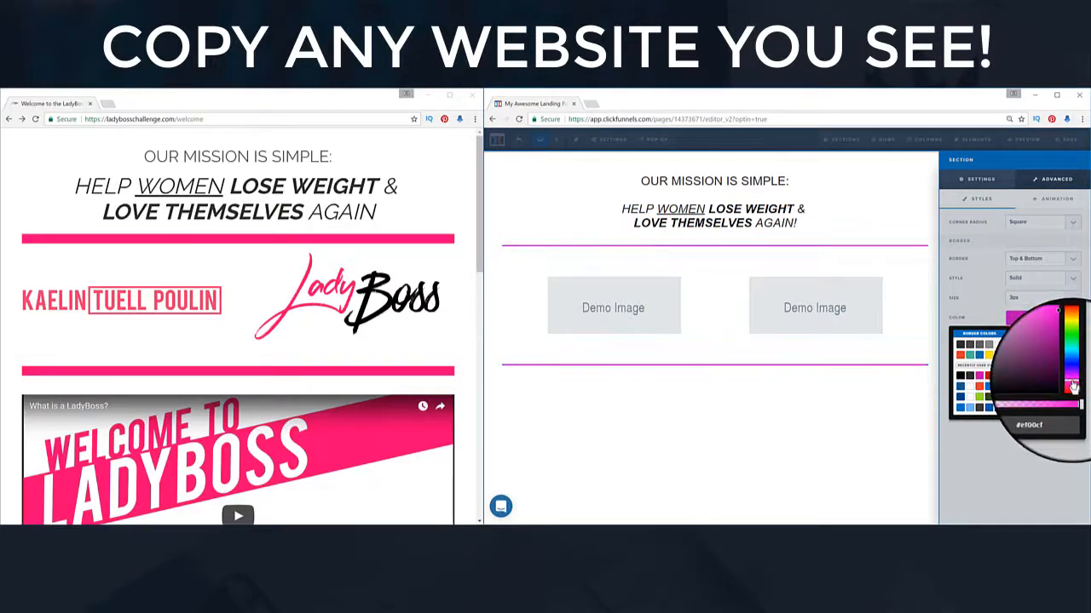
click(1058, 370)
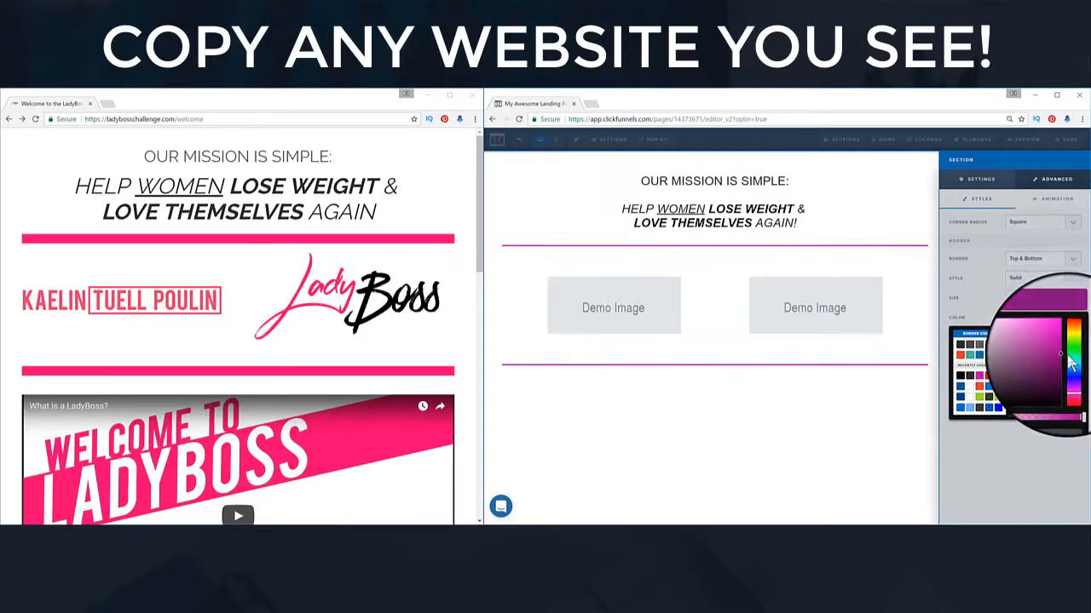
click(1065, 341)
click(988, 301)
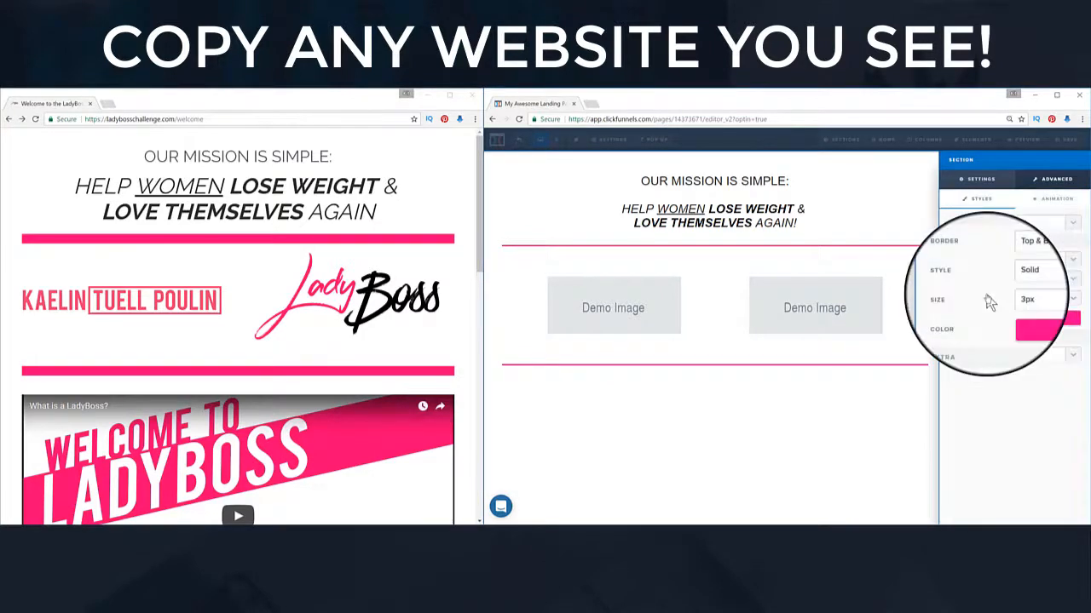
click(1037, 309)
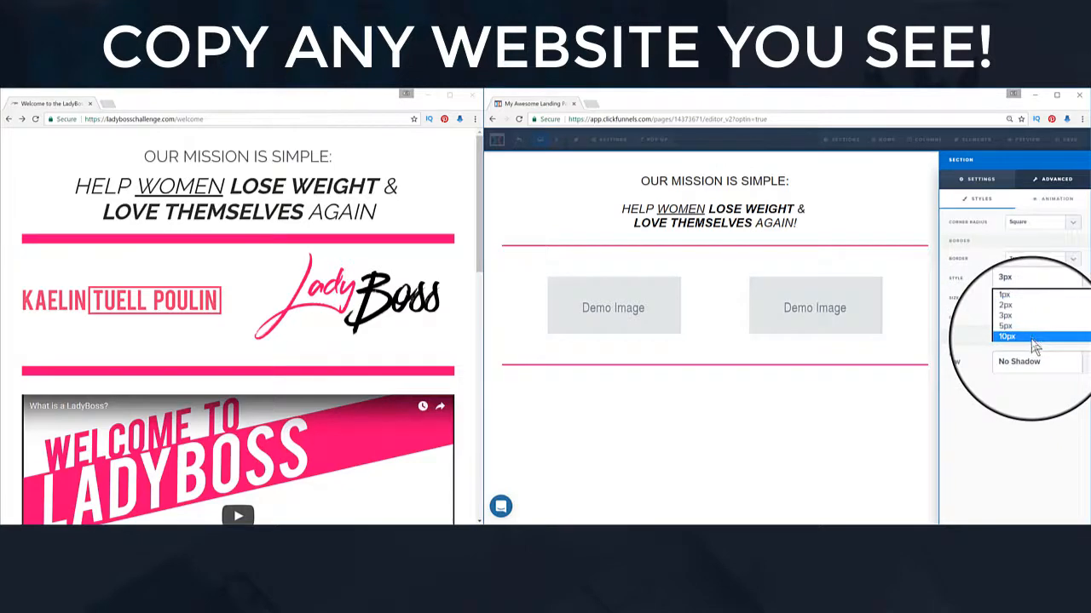
click(1033, 338)
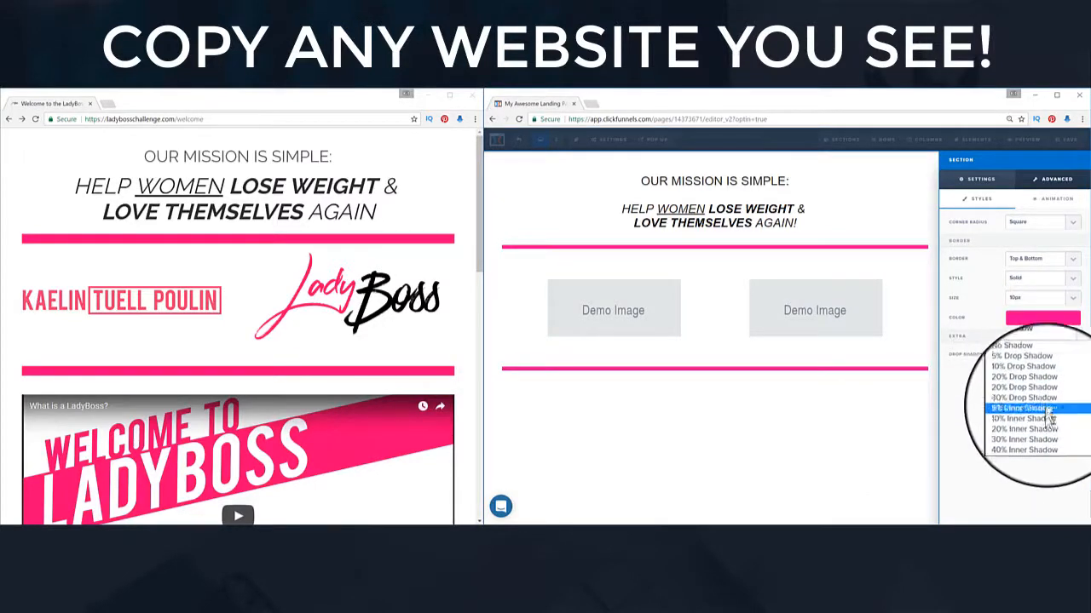
Step: Set the section's Drop Shadow to None and bring up the new-section width choices
click(1051, 409)
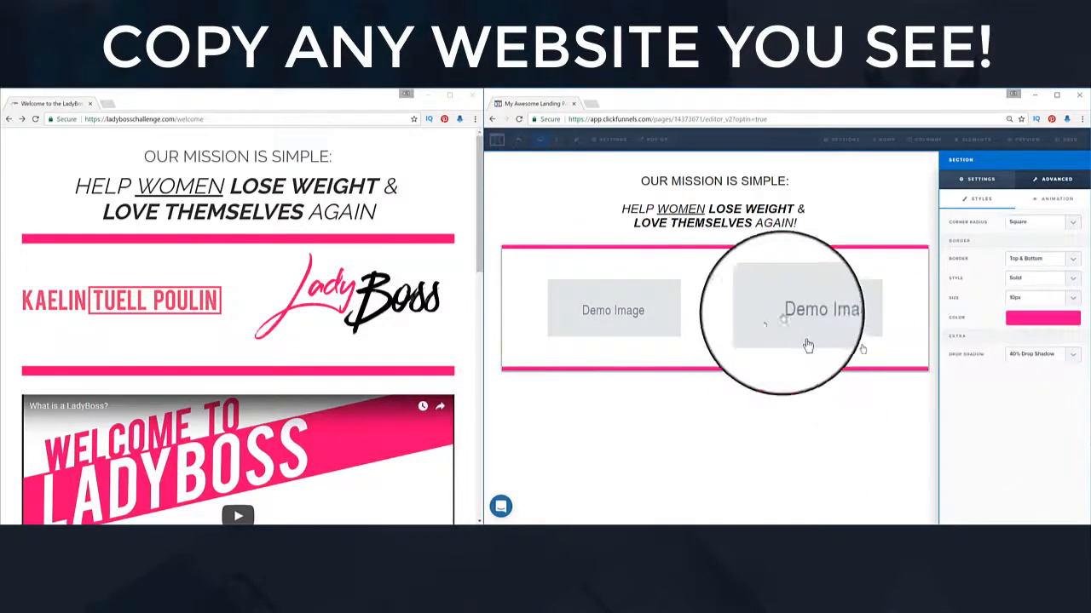
click(1038, 354)
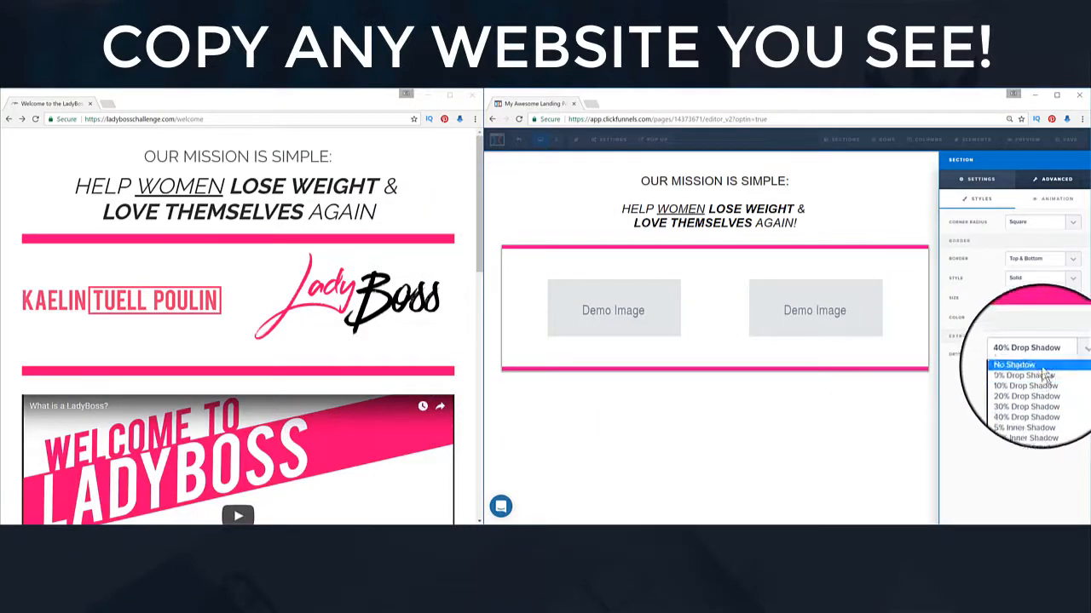
click(1046, 376)
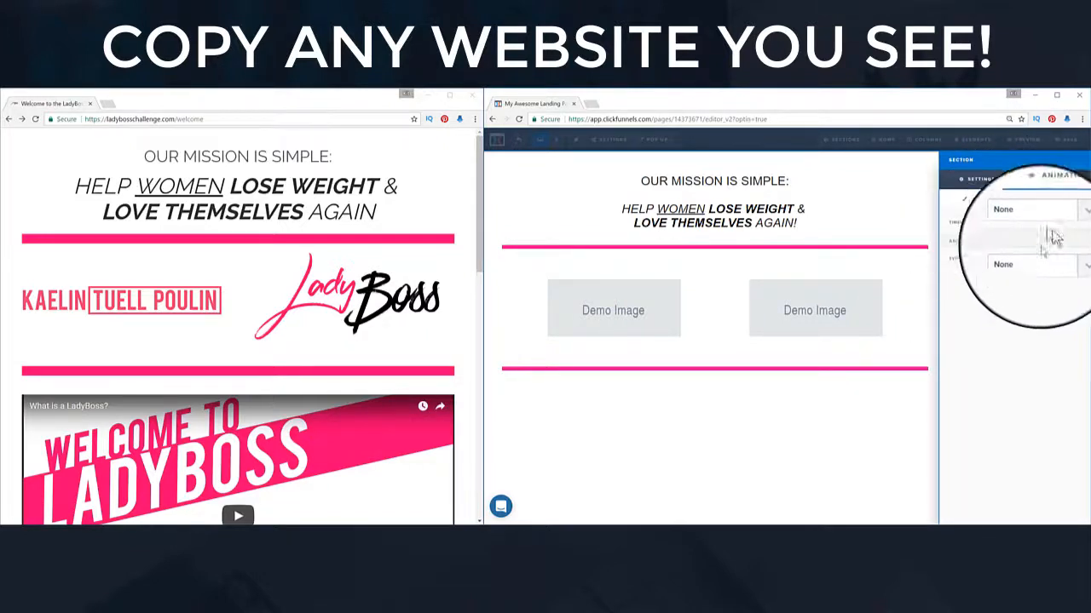
click(844, 395)
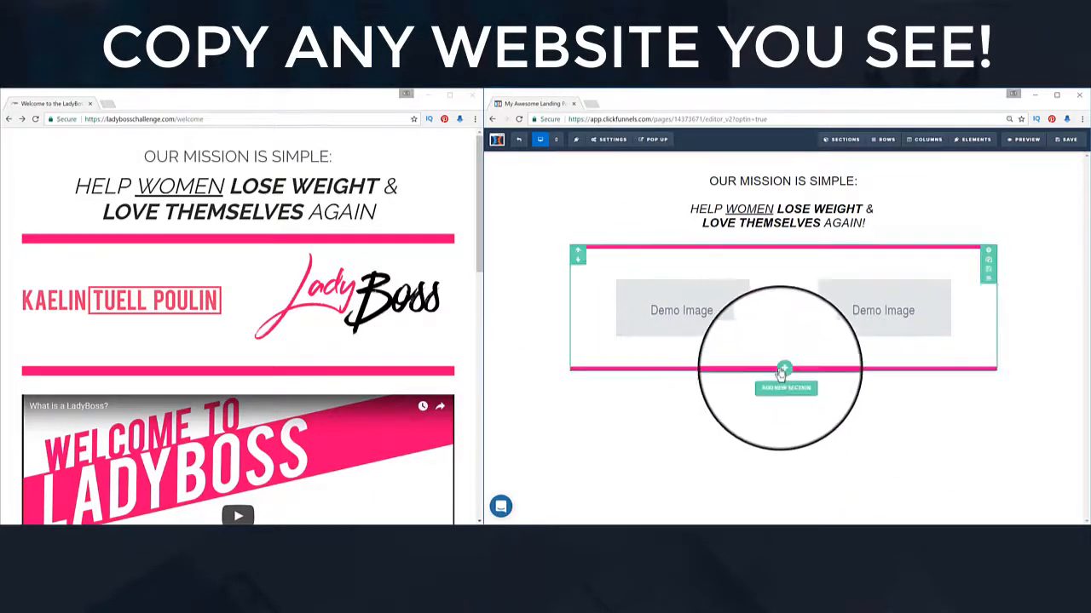
click(783, 375)
scroll(383, 360, down, 4)
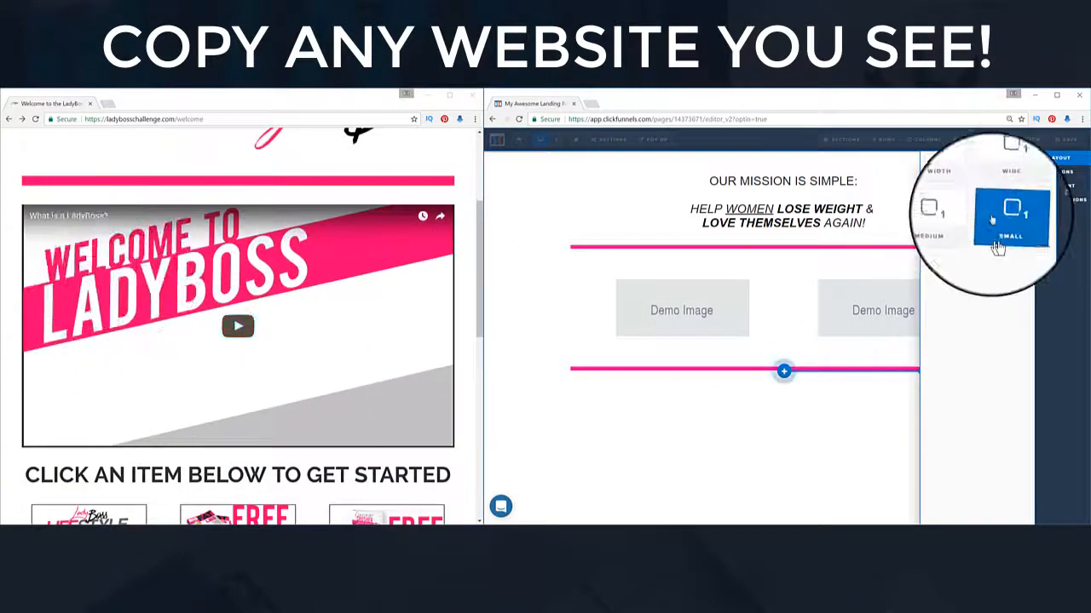
Step: Add a wide section with a 1-column row holding a Video element
click(1016, 187)
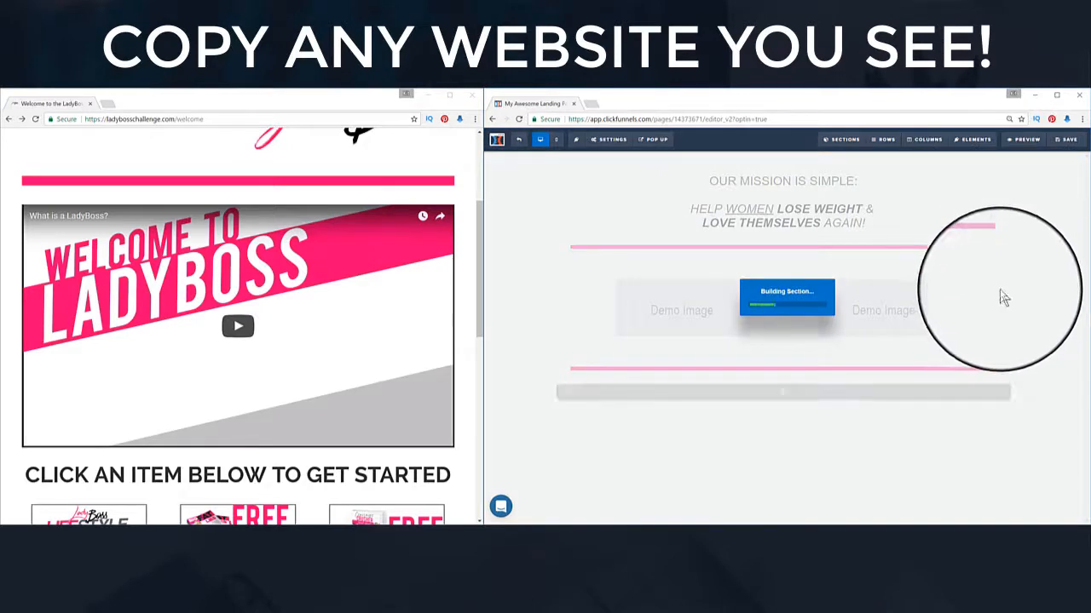
click(777, 396)
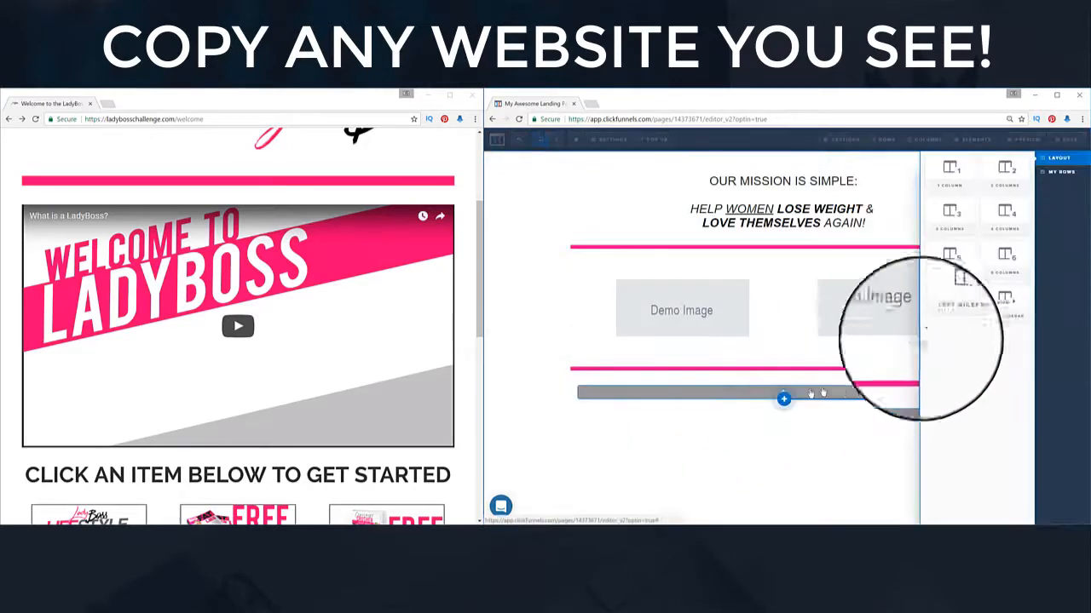
click(954, 185)
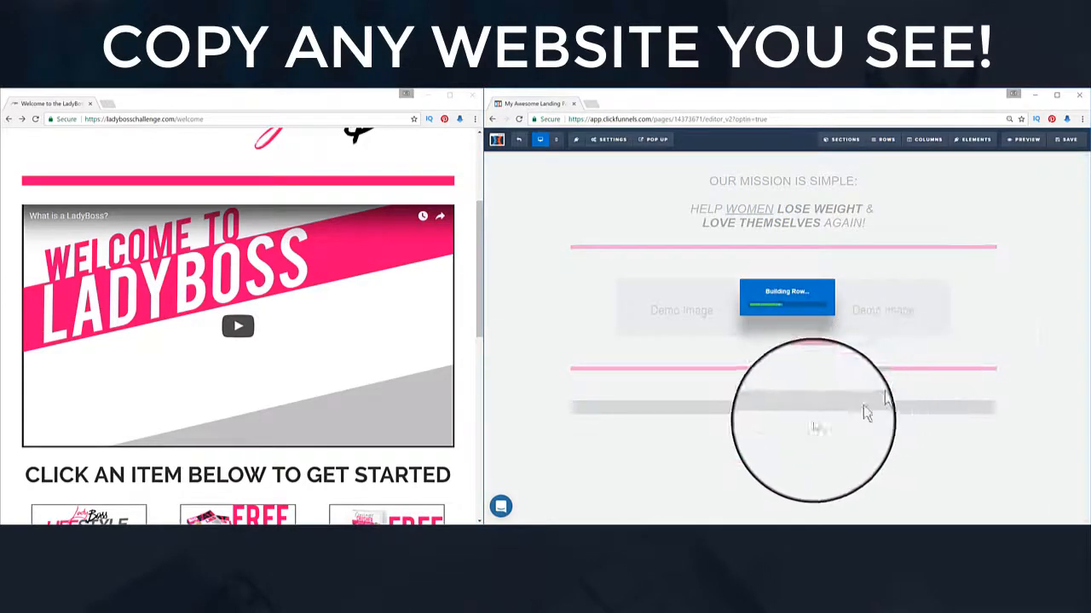
click(779, 407)
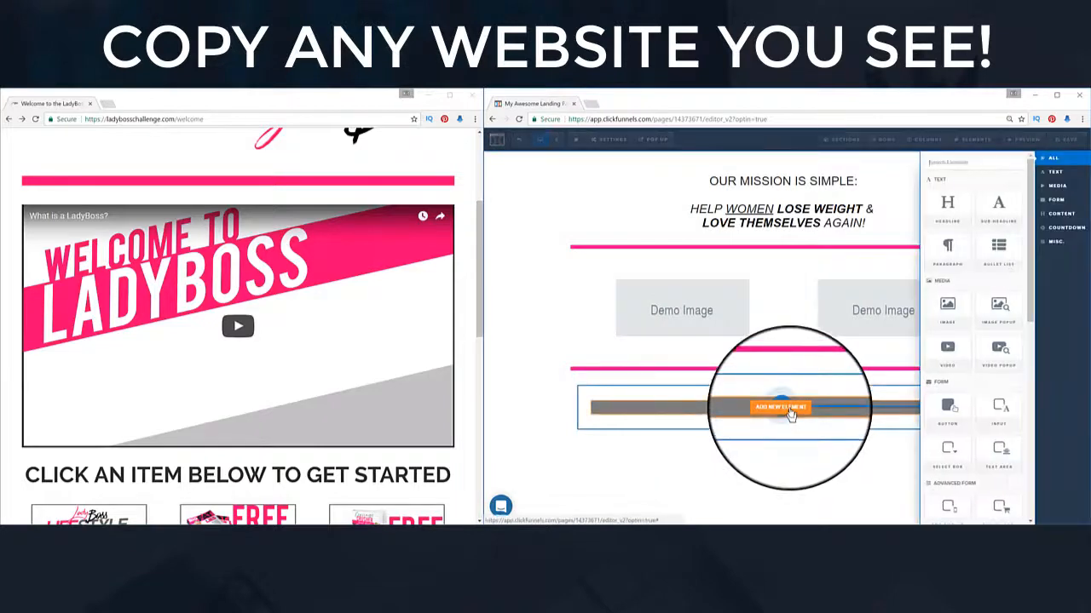
scroll(966, 309, down, 1)
click(951, 363)
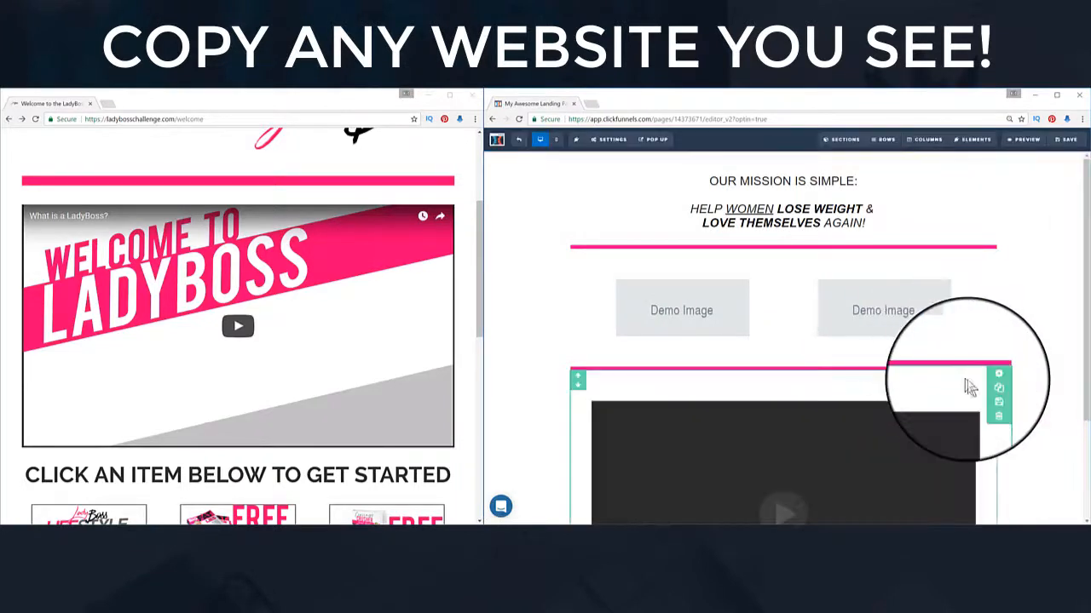
scroll(880, 324, down, 1)
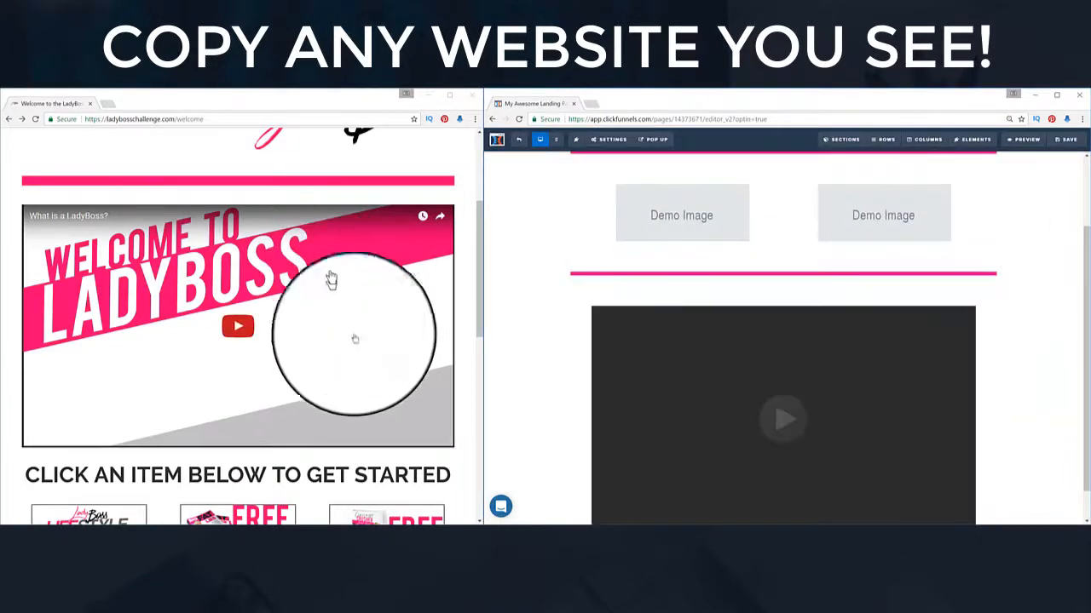
Step: Reduce the video row's top margin and padding to about 20 top, 0 bottom
click(939, 287)
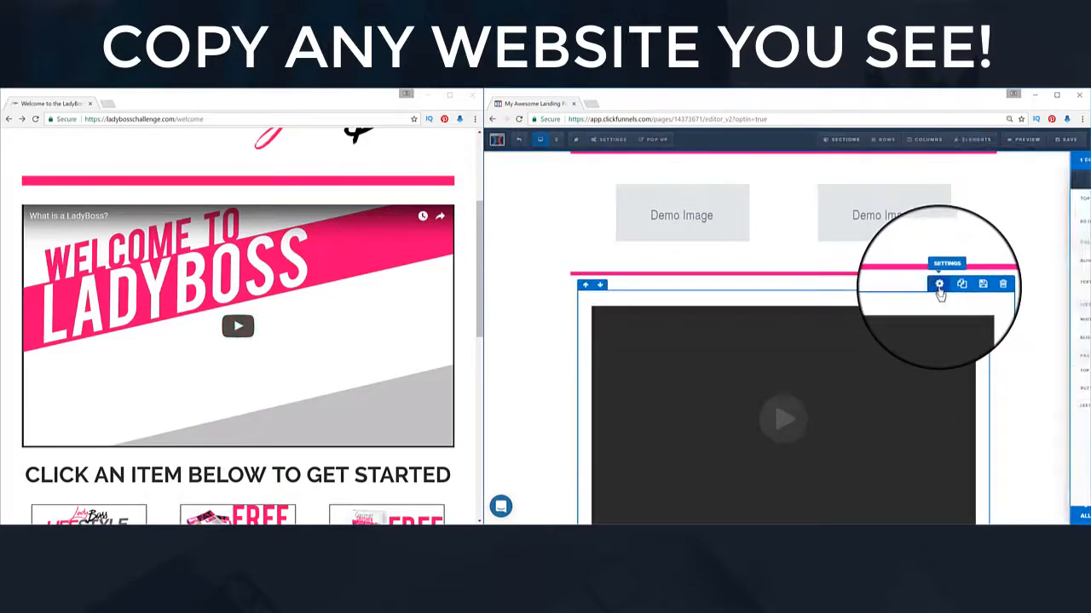
drag(1005, 200, 959, 206)
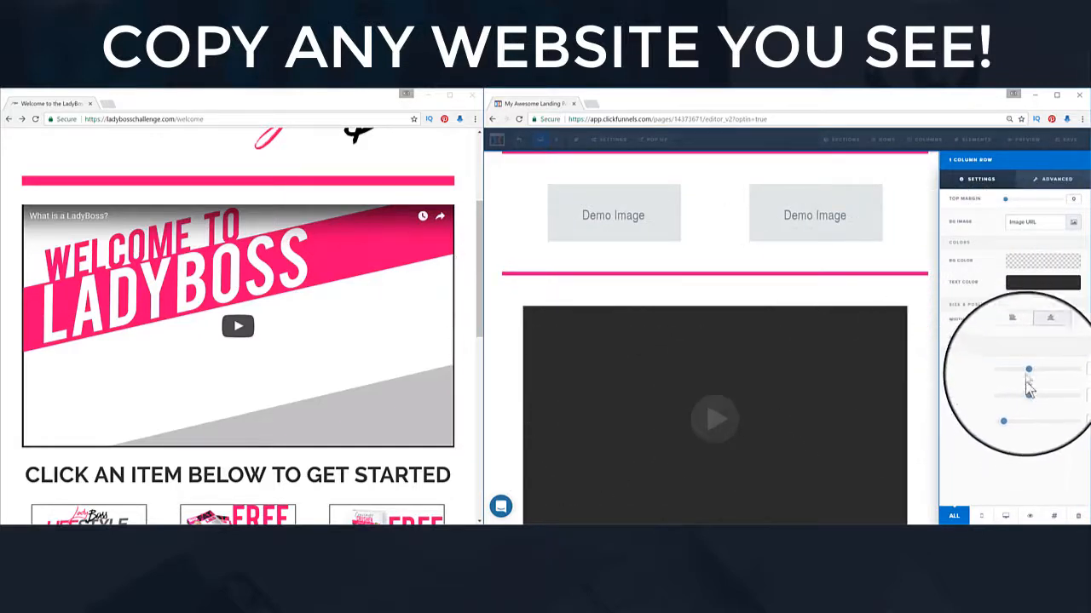
drag(1028, 375, 977, 393)
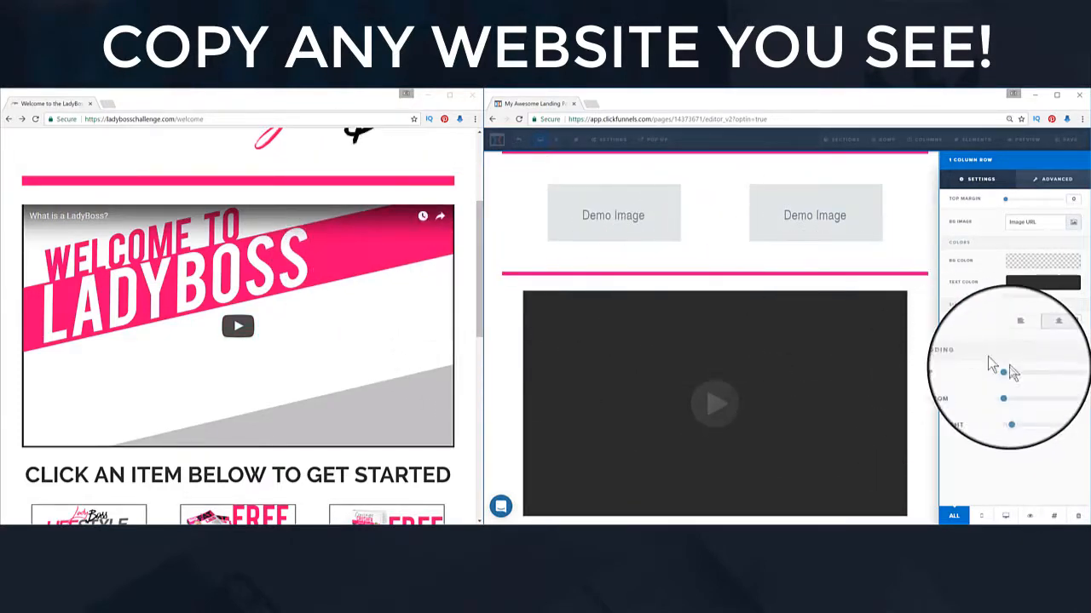
drag(1007, 378, 1014, 380)
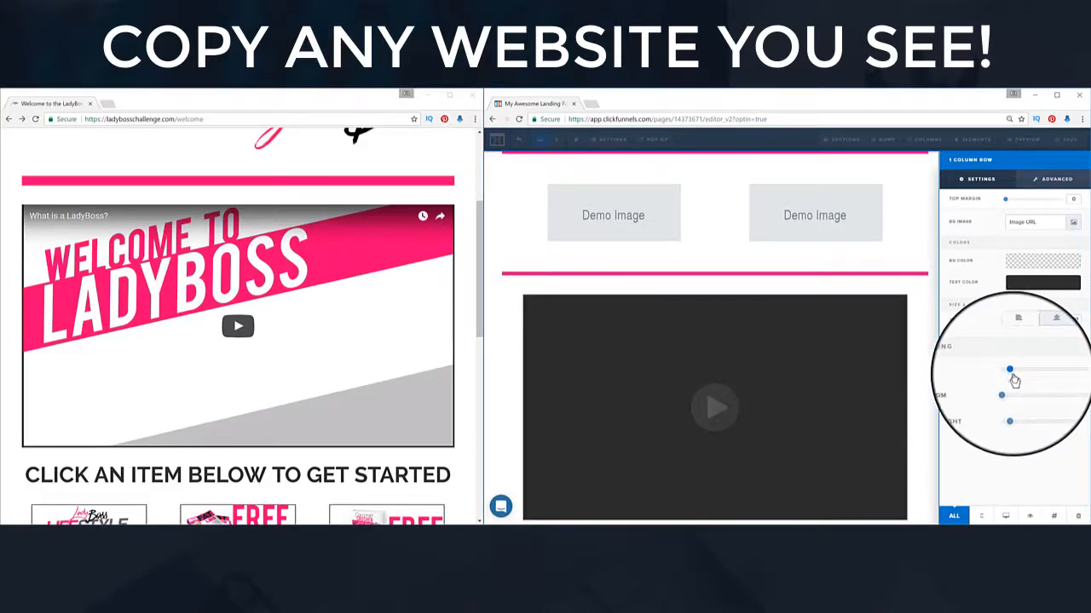
click(905, 342)
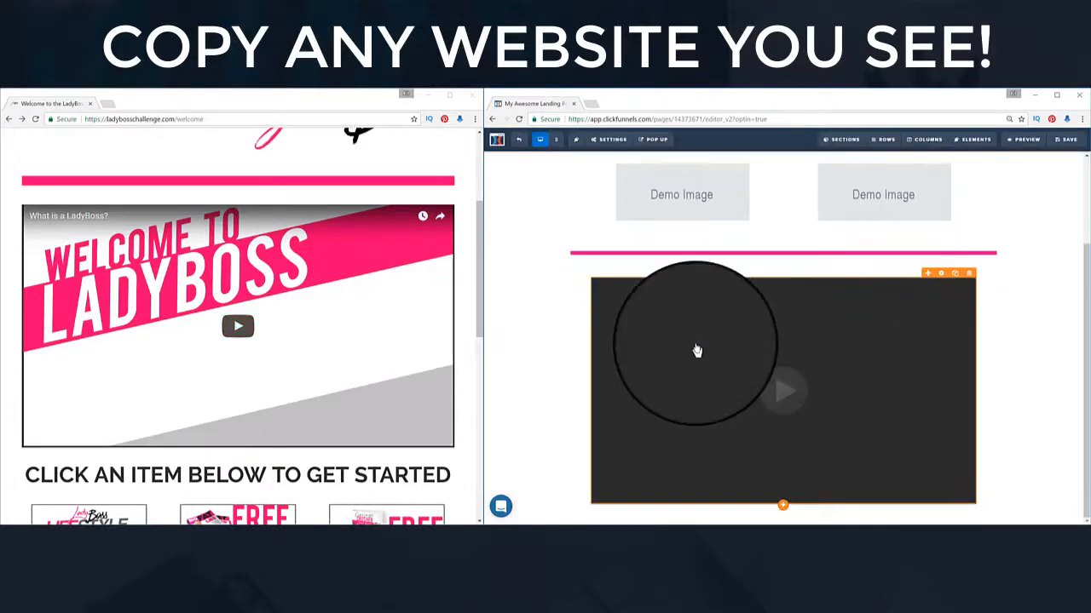
Step: Add a wide section below the video
scroll(377, 339, down, 3)
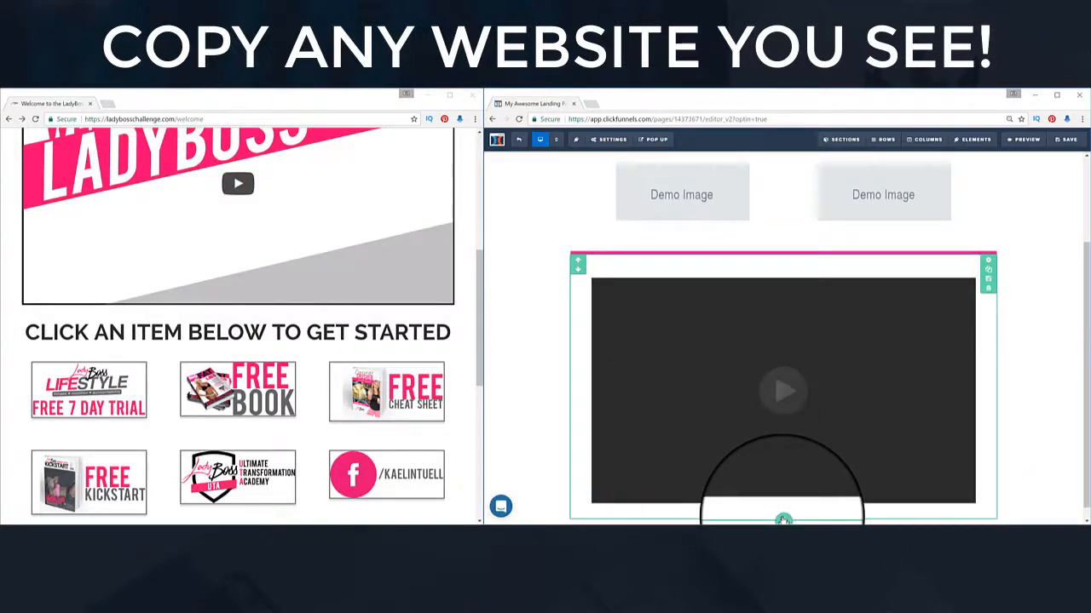
click(783, 520)
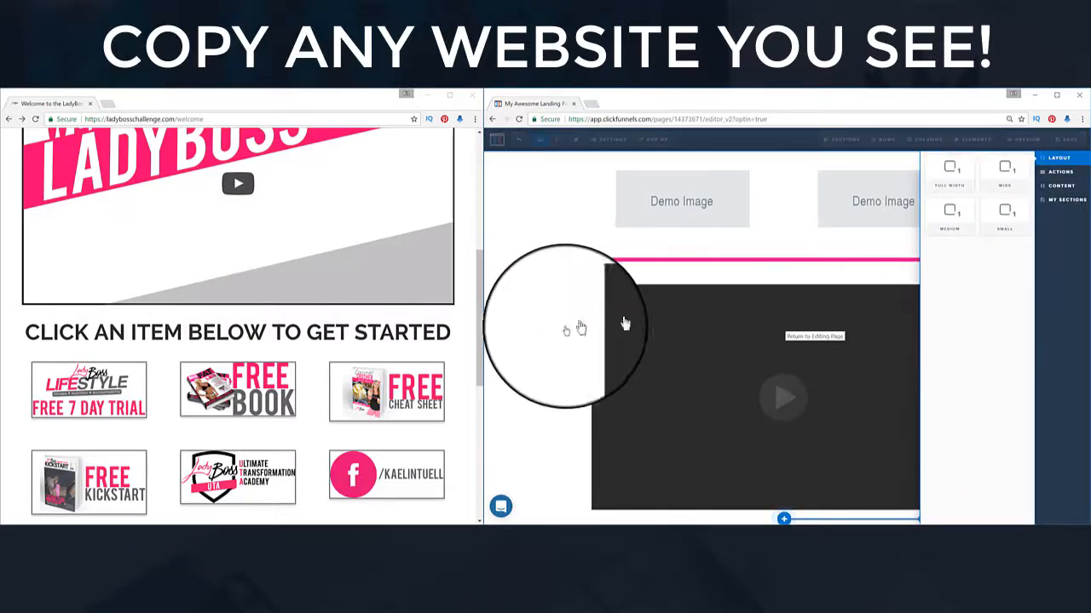
click(1008, 182)
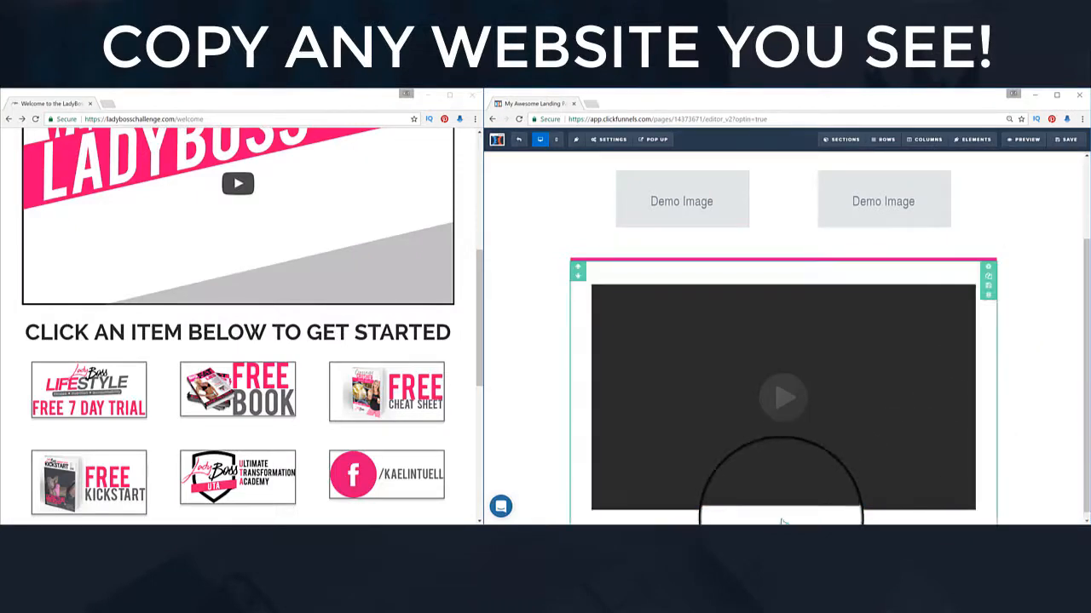
scroll(787, 511, down, 1)
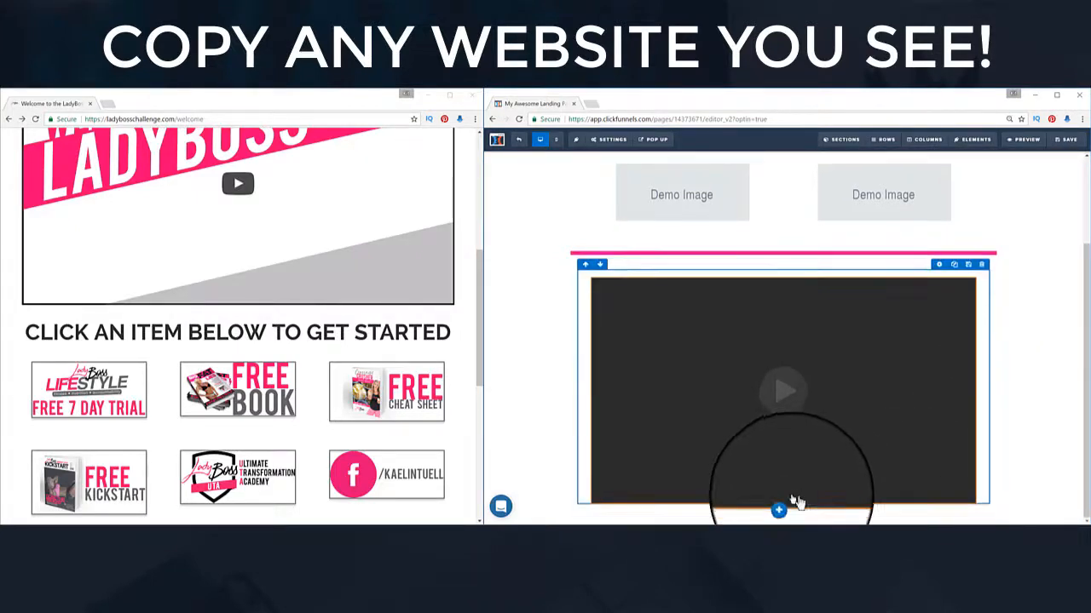
Step: Switch the video row to the Wide layout, then return to the mission headline
click(784, 520)
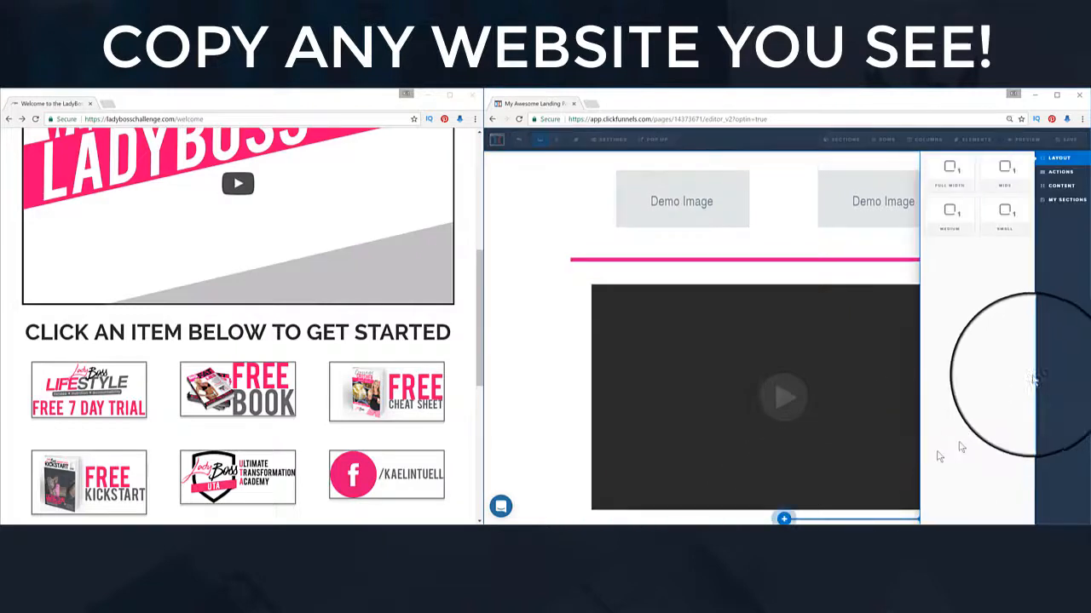
click(1006, 173)
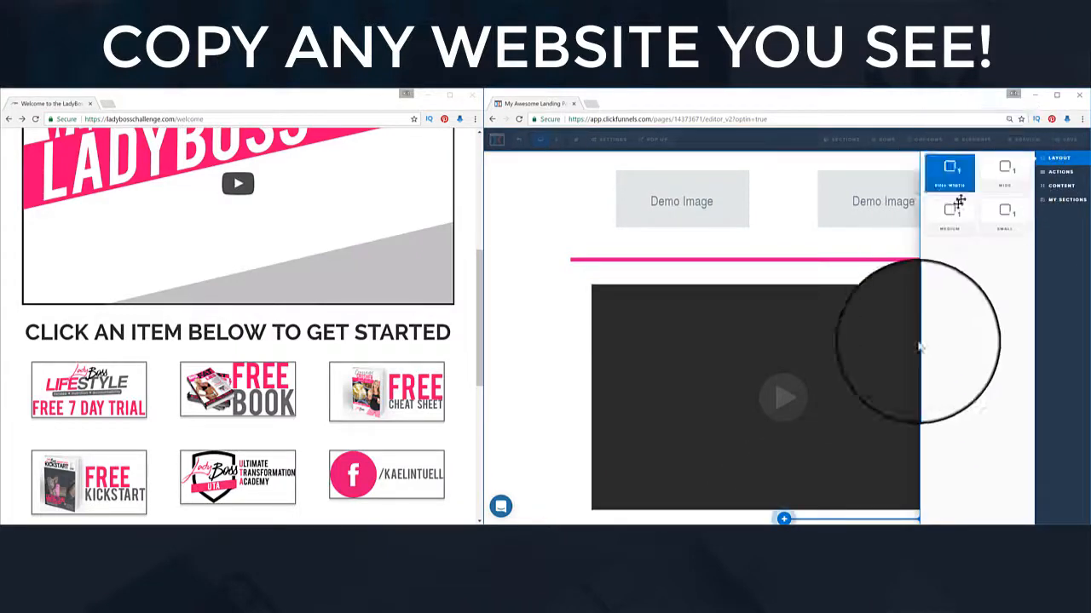
click(512, 365)
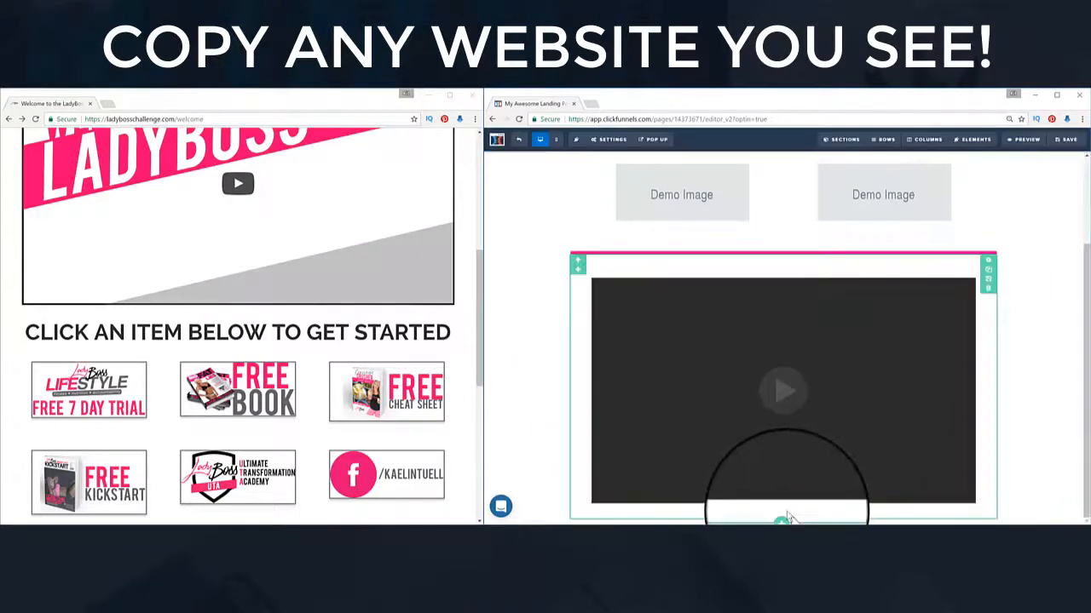
scroll(460, 433, down, 1)
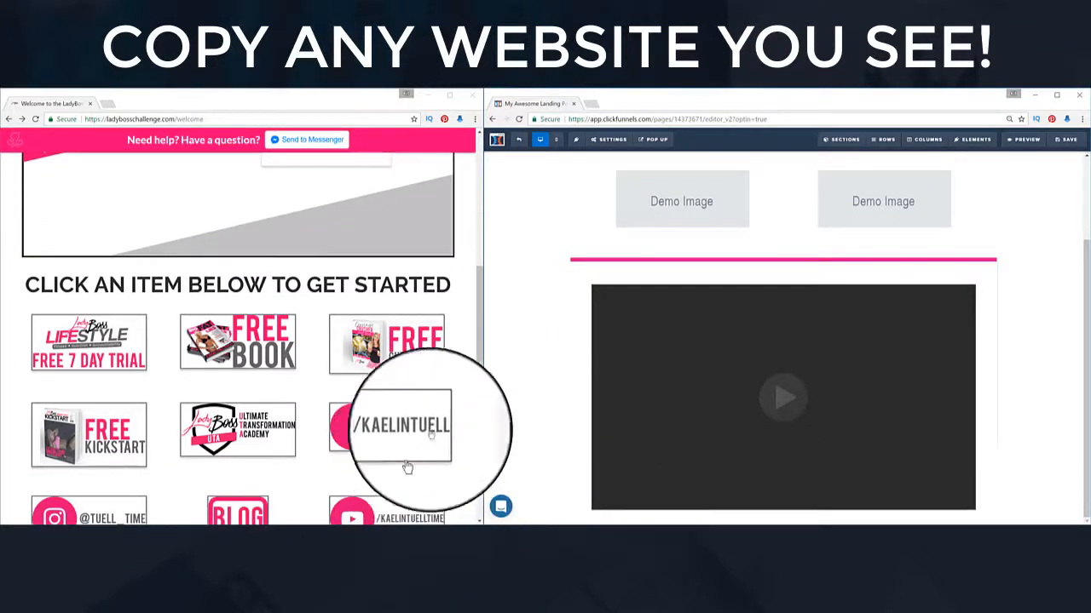
scroll(464, 432, down, 1)
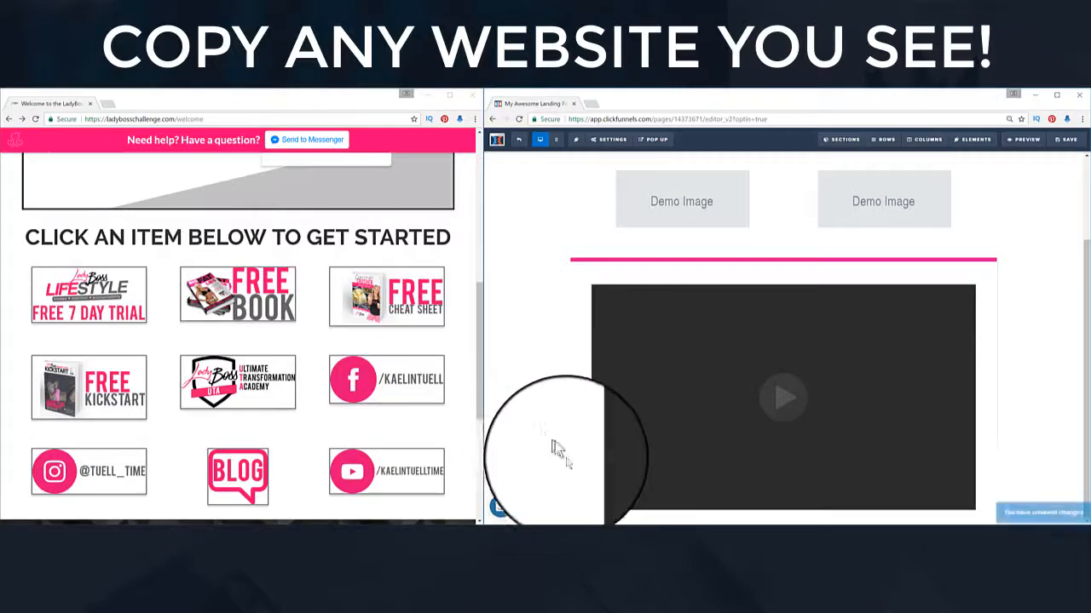
scroll(558, 447, up, 3)
scroll(343, 273, up, 6)
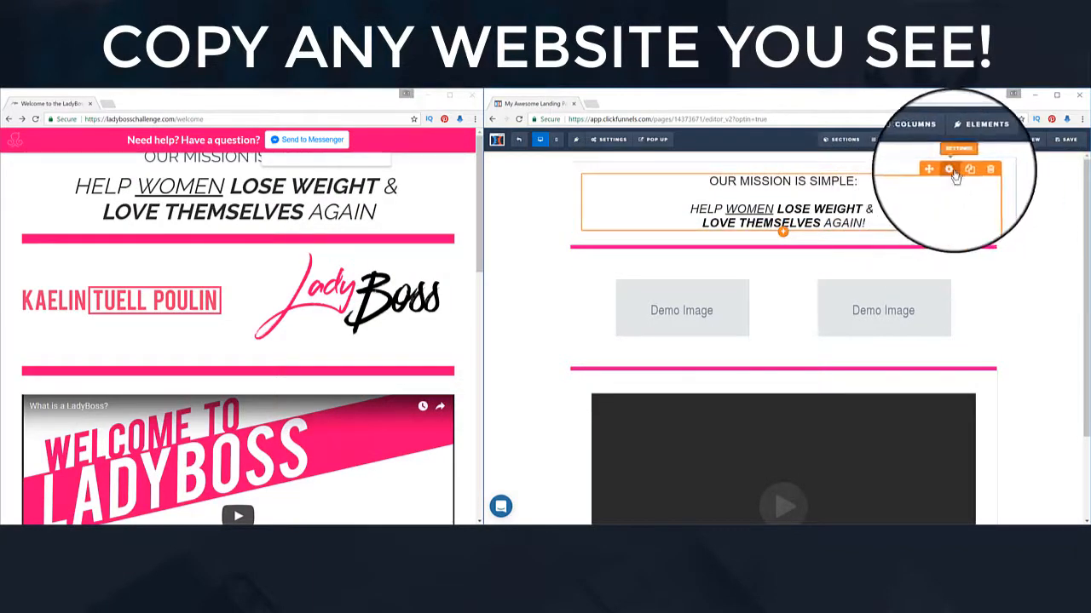
Step: Enlarge the mission headline's font size to 58px
click(954, 175)
drag(1027, 245, 1048, 243)
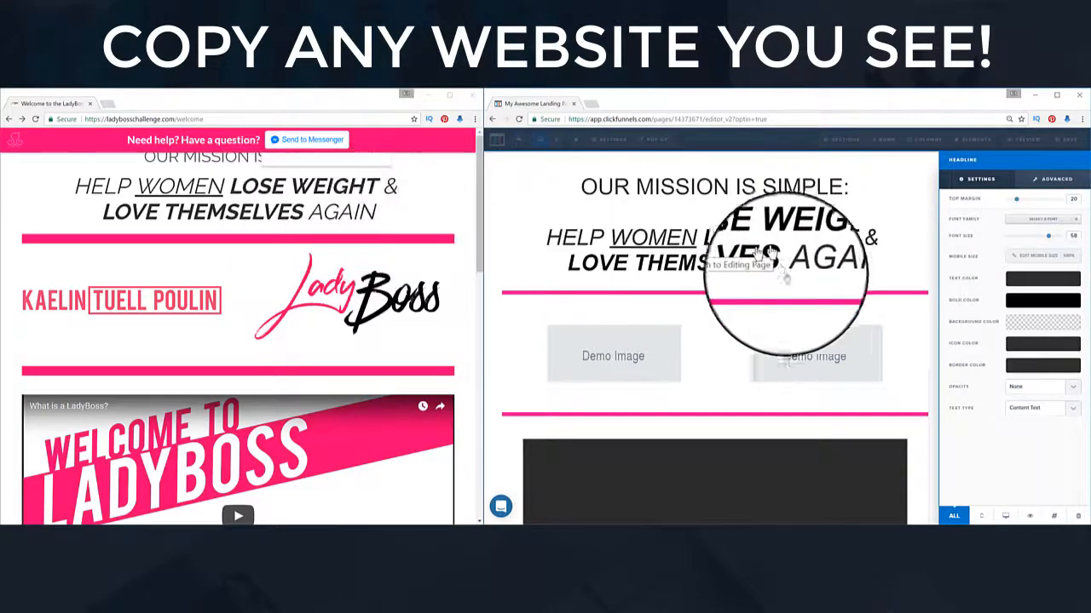
click(844, 272)
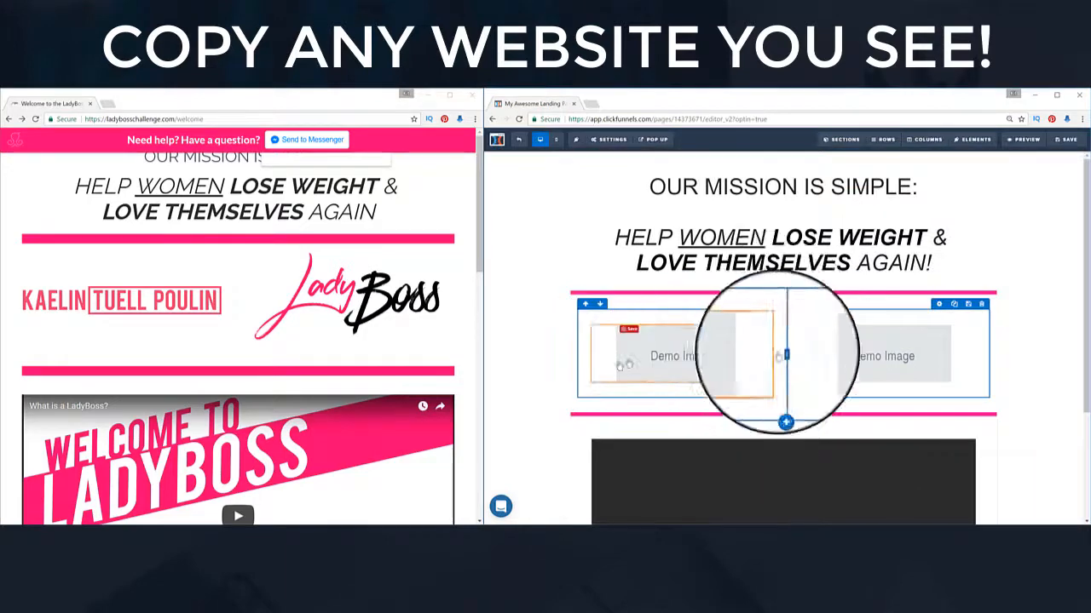
scroll(842, 372, down, 3)
scroll(247, 435, down, 2)
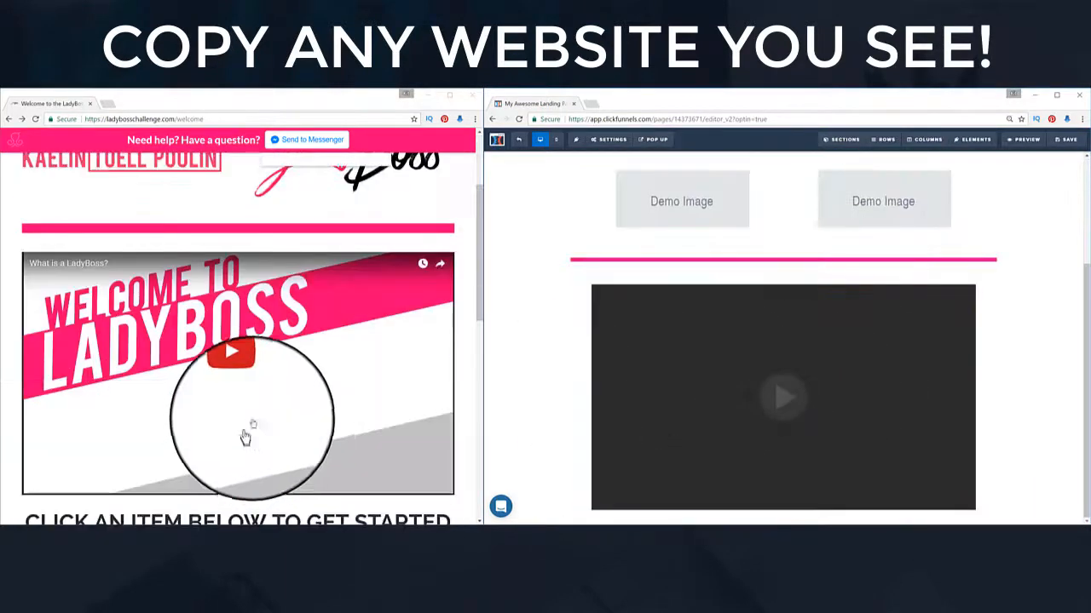
mouse_move(657, 341)
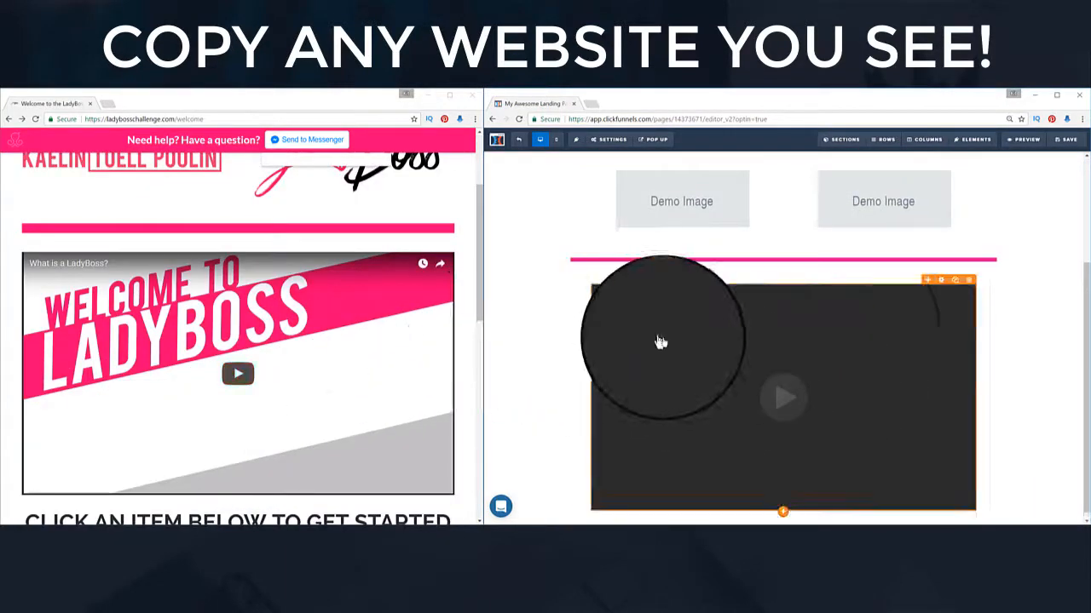
click(941, 281)
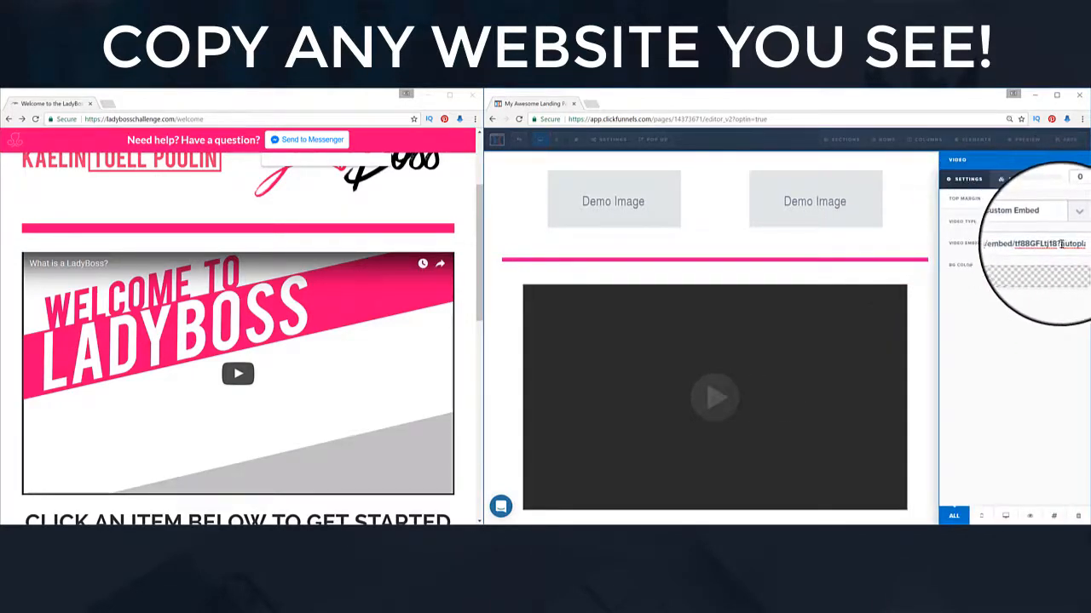
key(ctrl+a)
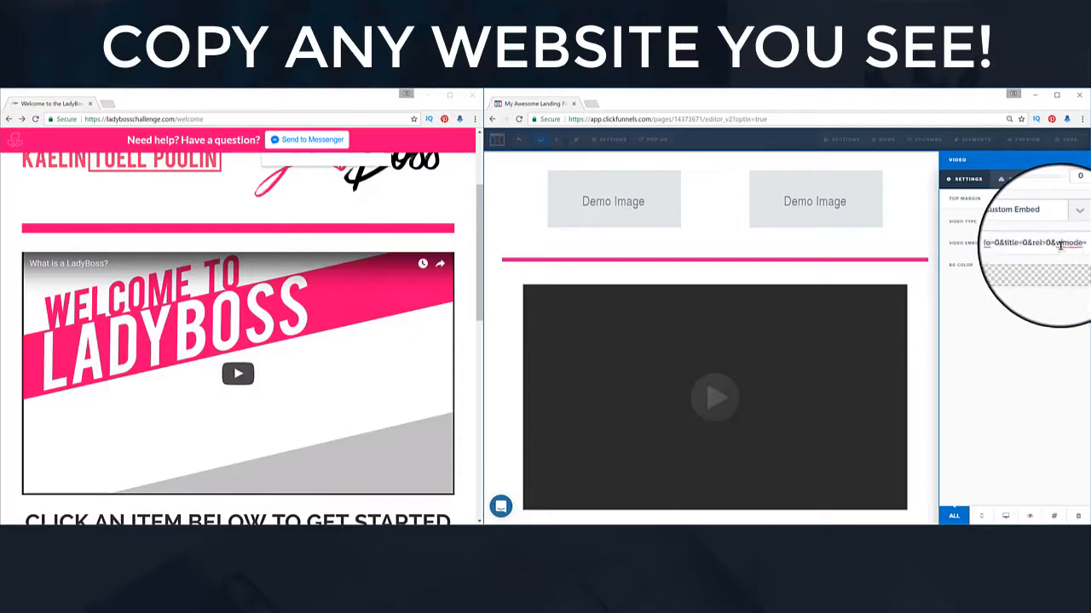
drag(1058, 246, 1023, 244)
click(980, 266)
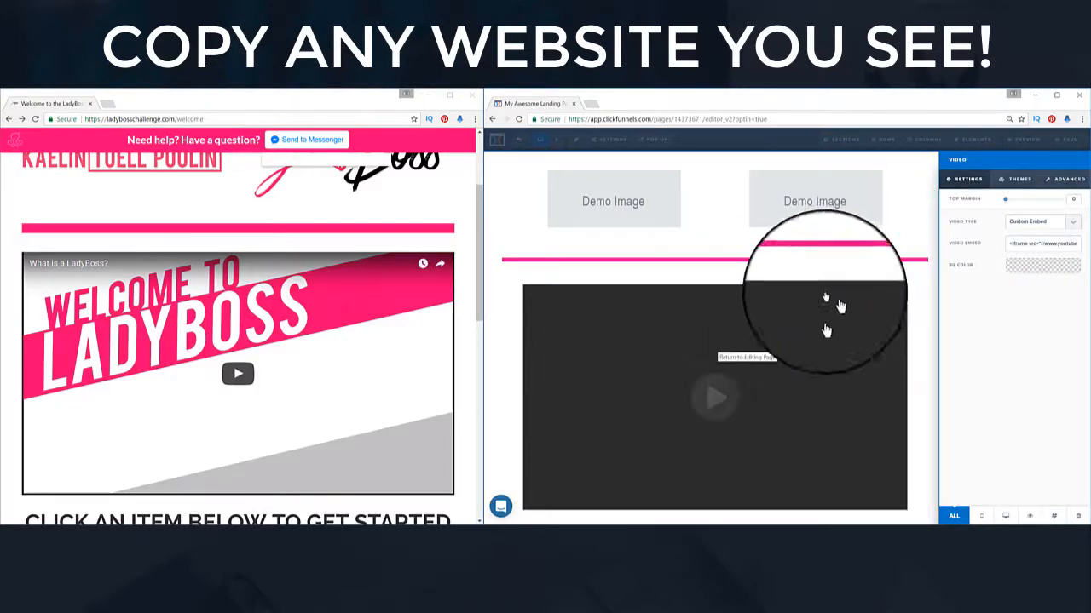
click(1015, 179)
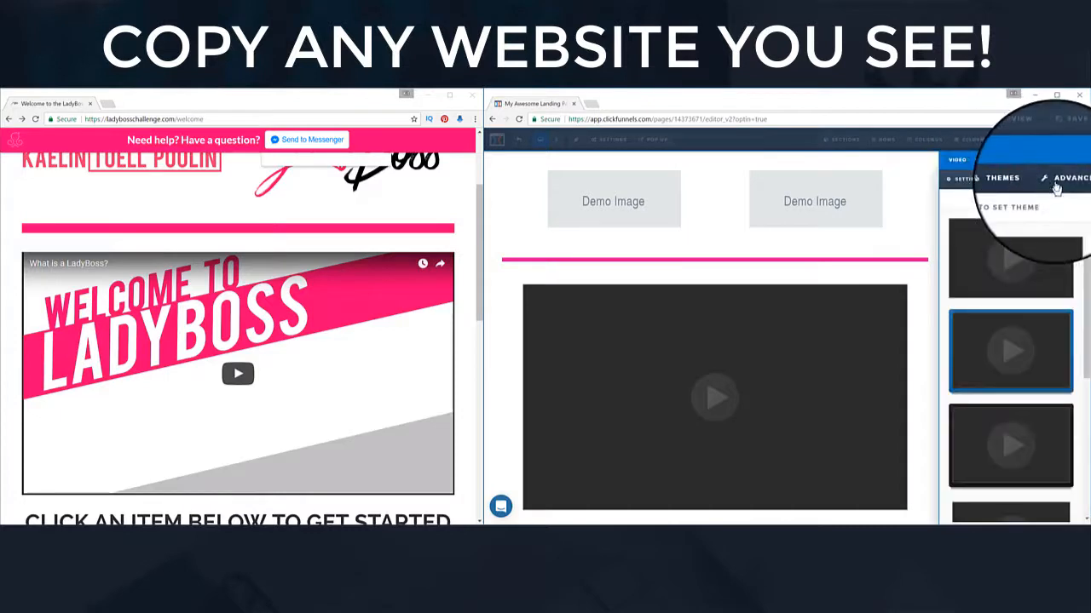
click(1056, 183)
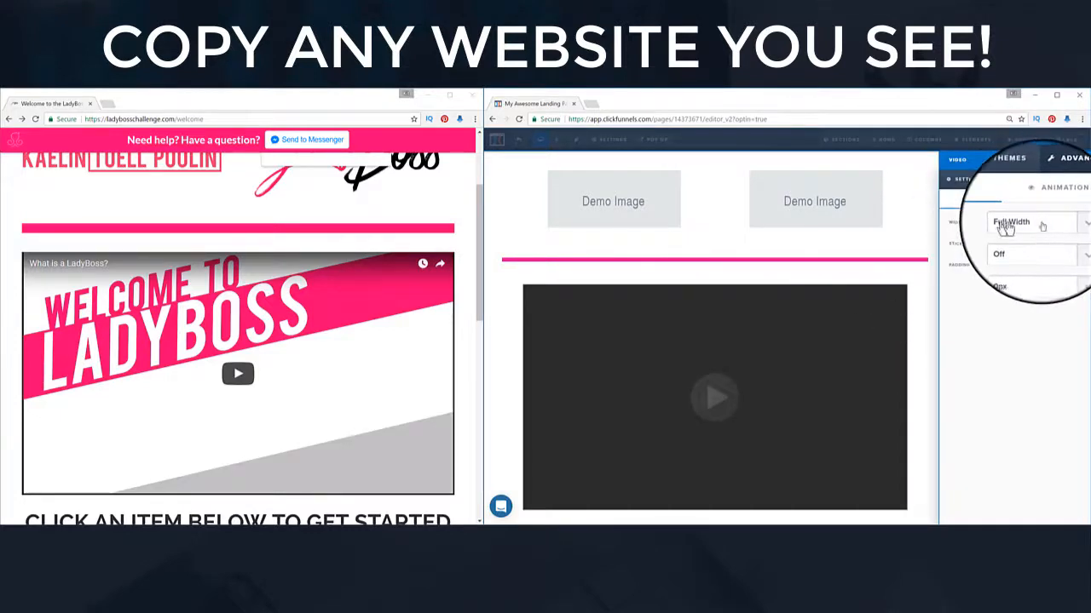
click(930, 307)
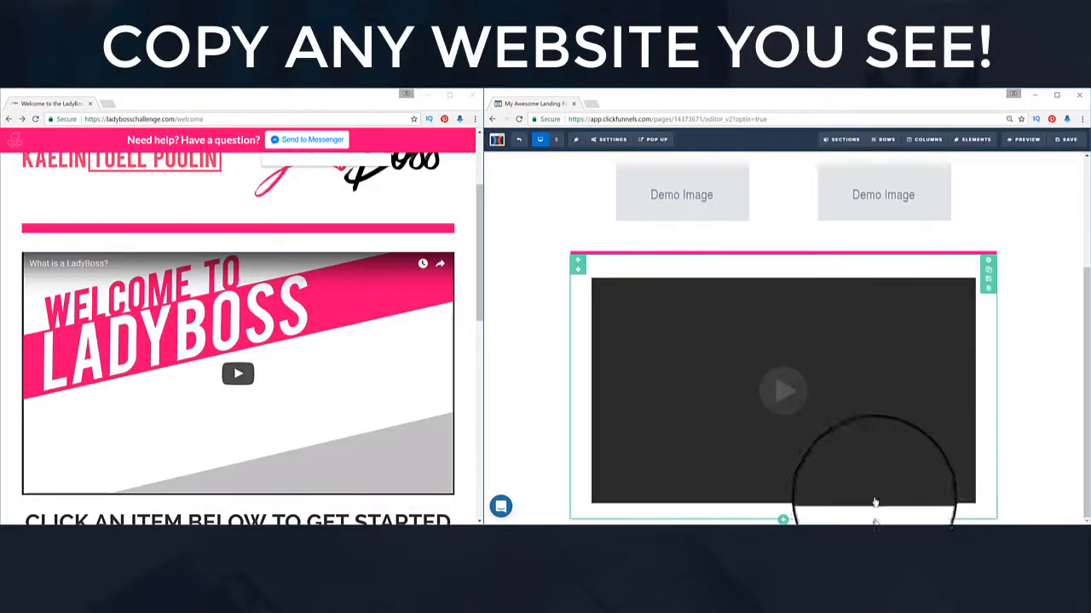
Step: Clone the video row so a second video block sits beneath the original
scroll(401, 402, down, 3)
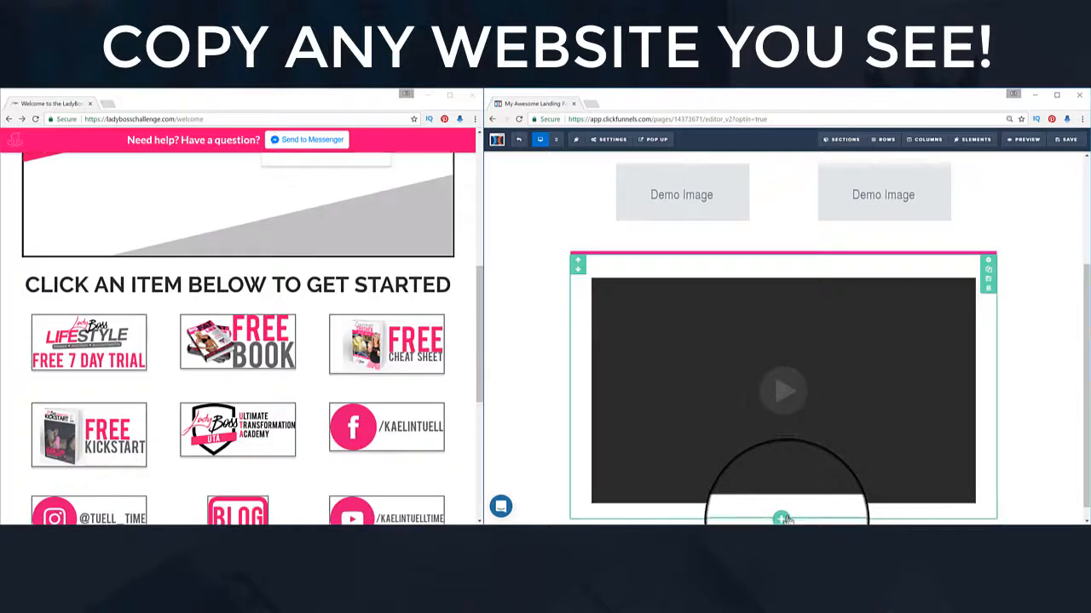
click(782, 518)
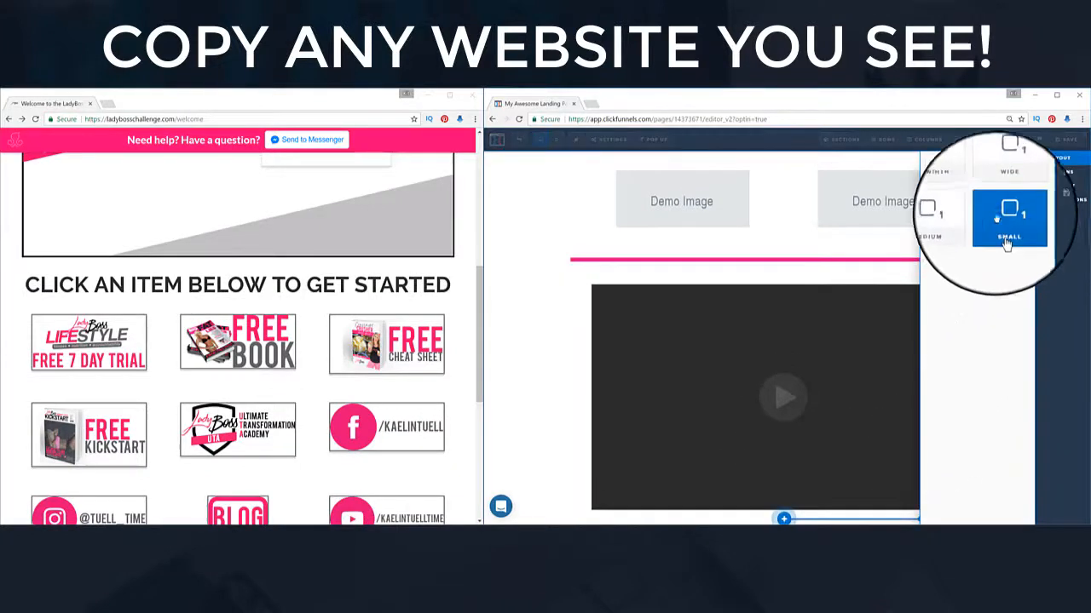
click(537, 341)
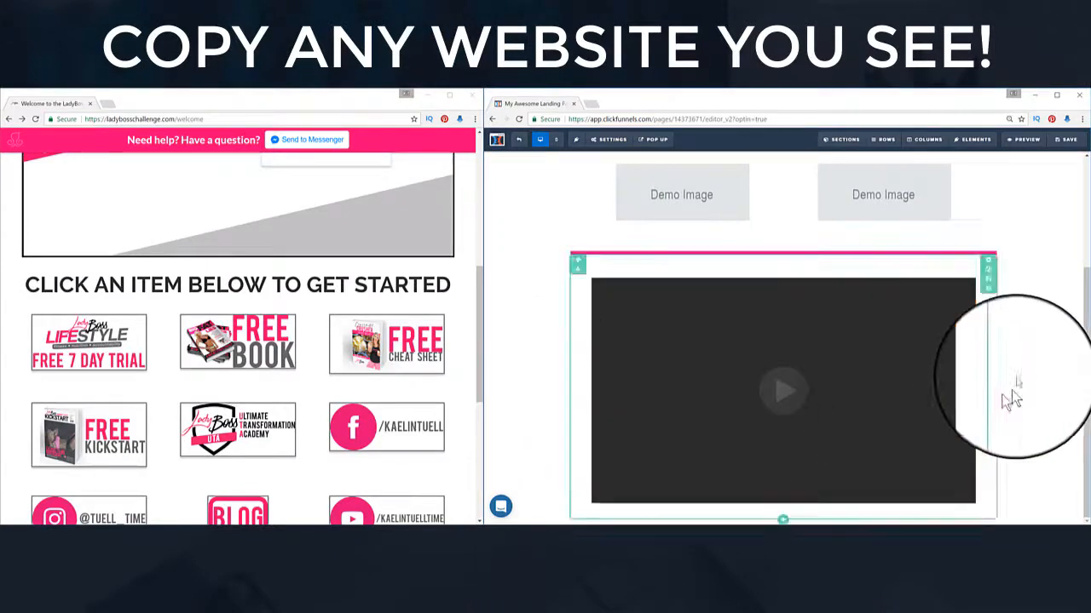
click(989, 281)
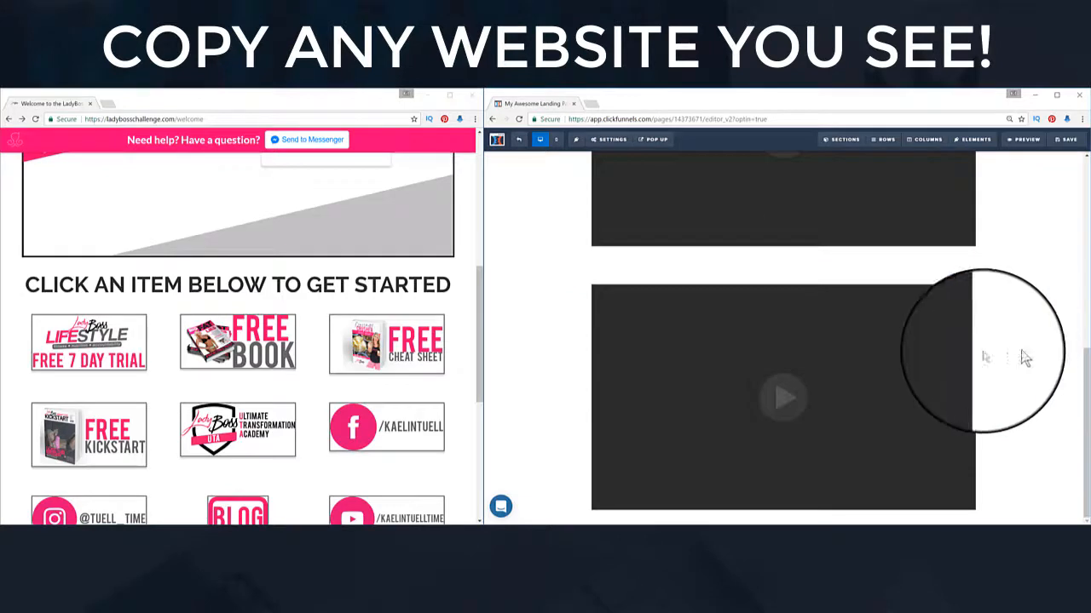
scroll(1014, 362, up, 1)
scroll(1010, 366, up, 3)
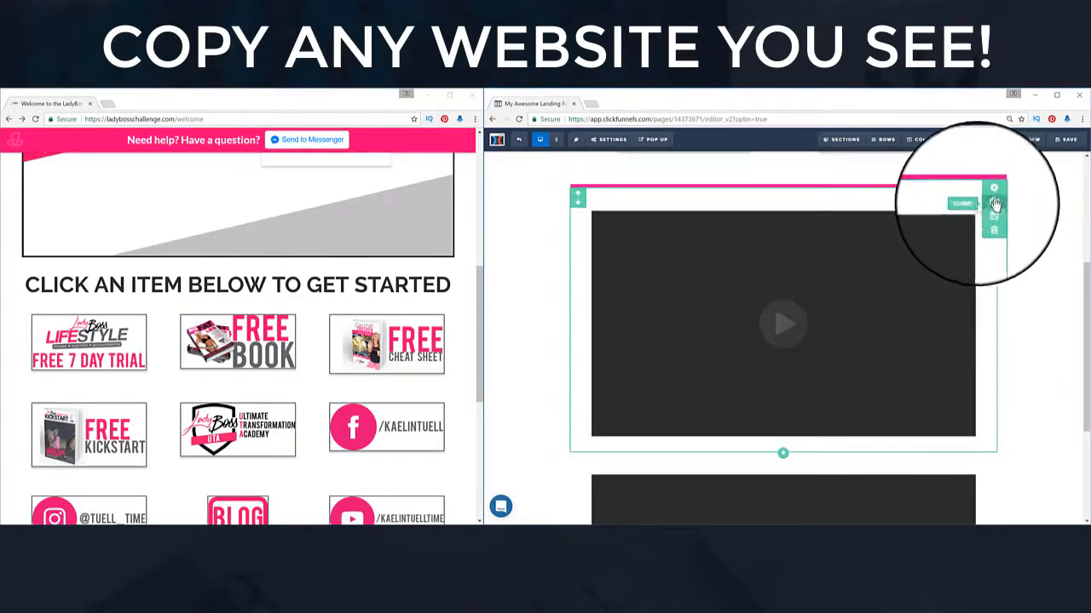
scroll(1022, 361, down, 2)
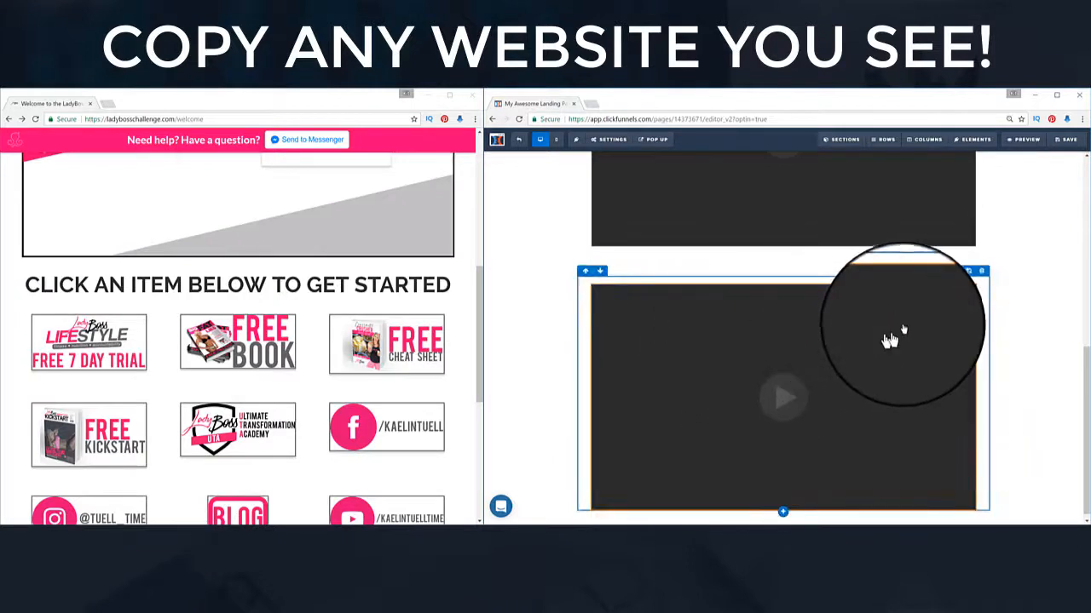
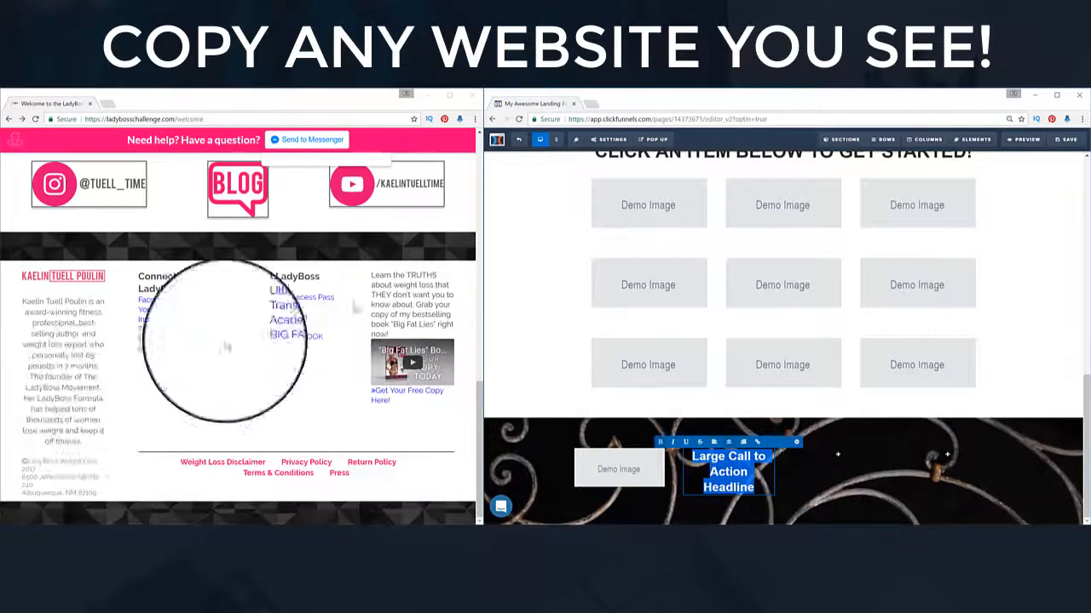
Step: Set the four-column footer row's background color to white (#ffffff)
scroll(937, 469, down, 1)
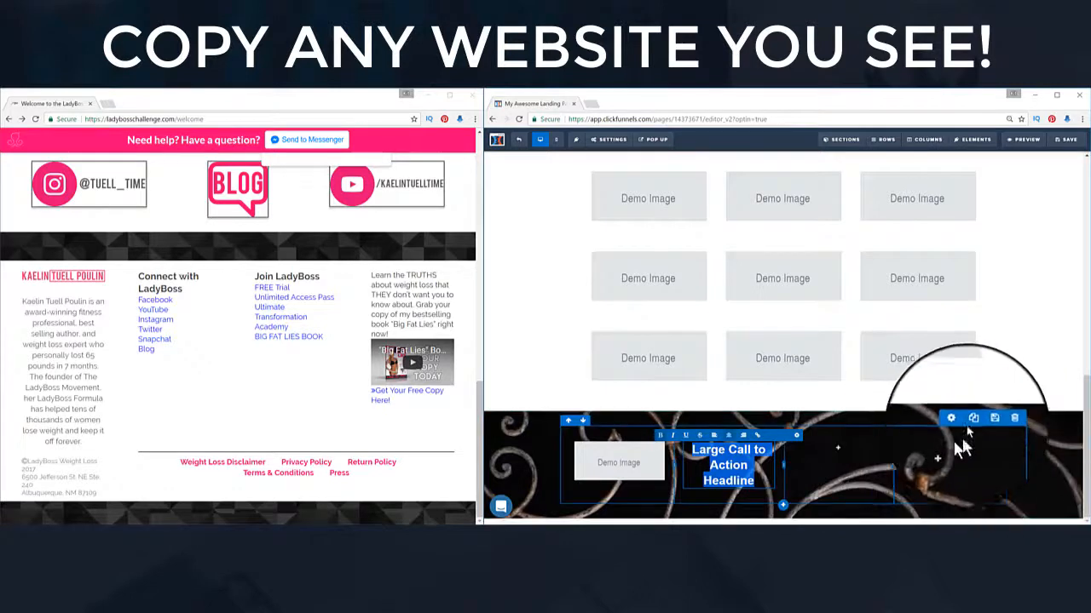
click(962, 420)
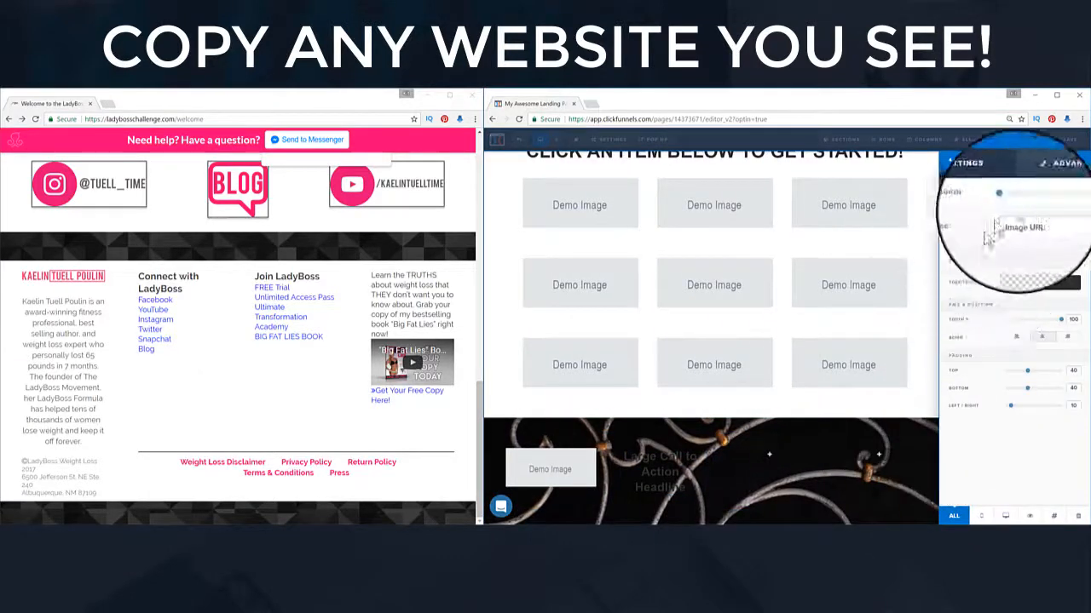
click(1061, 270)
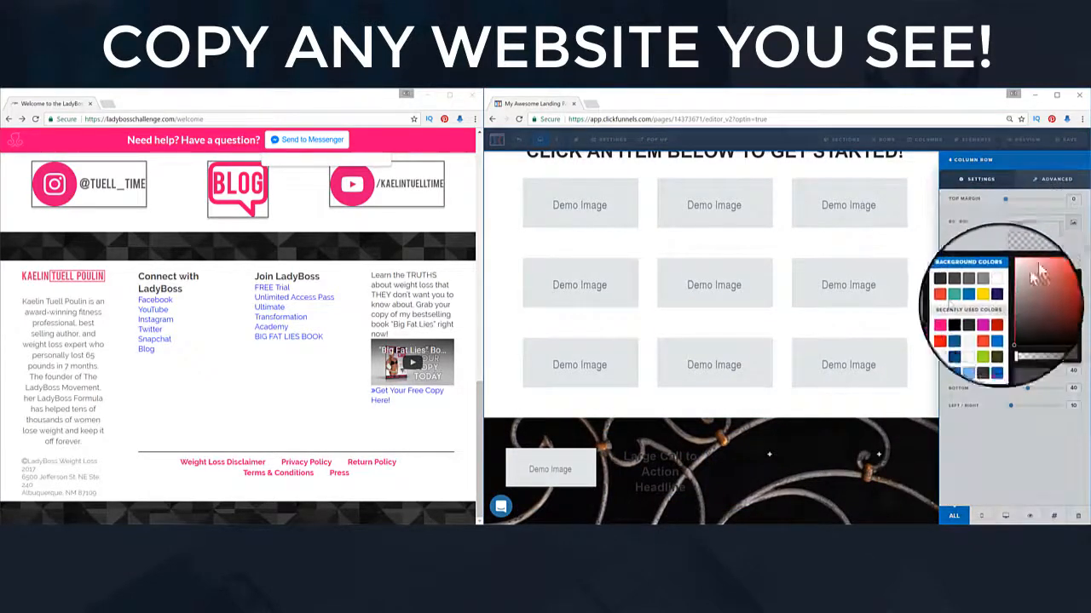
click(995, 336)
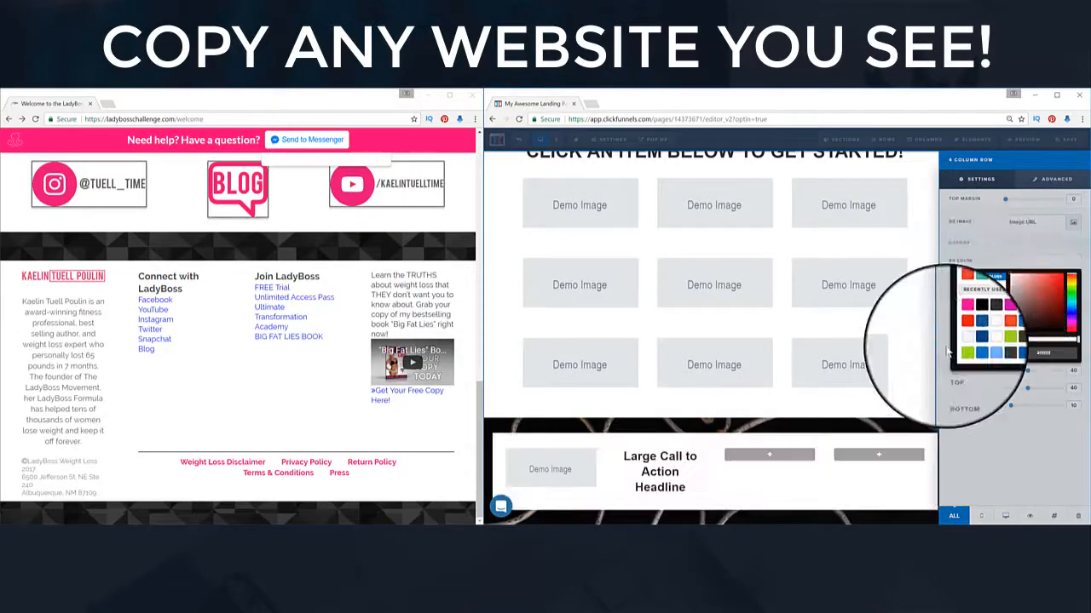
click(924, 438)
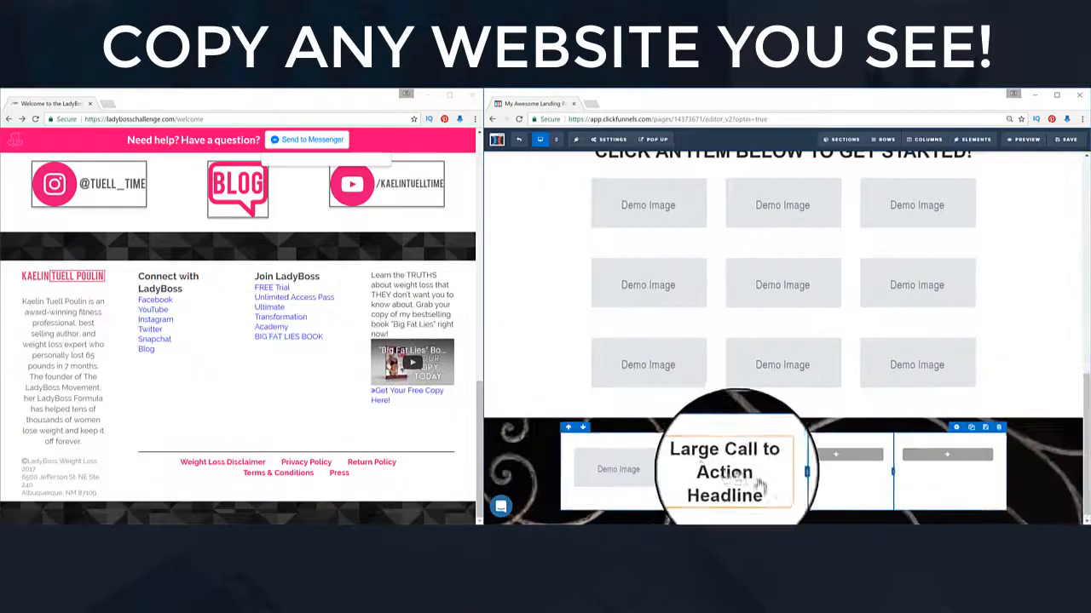
Step: Retype the footer call-to-action headline as 'Connect with LadyBoss'
triple_click(730, 478)
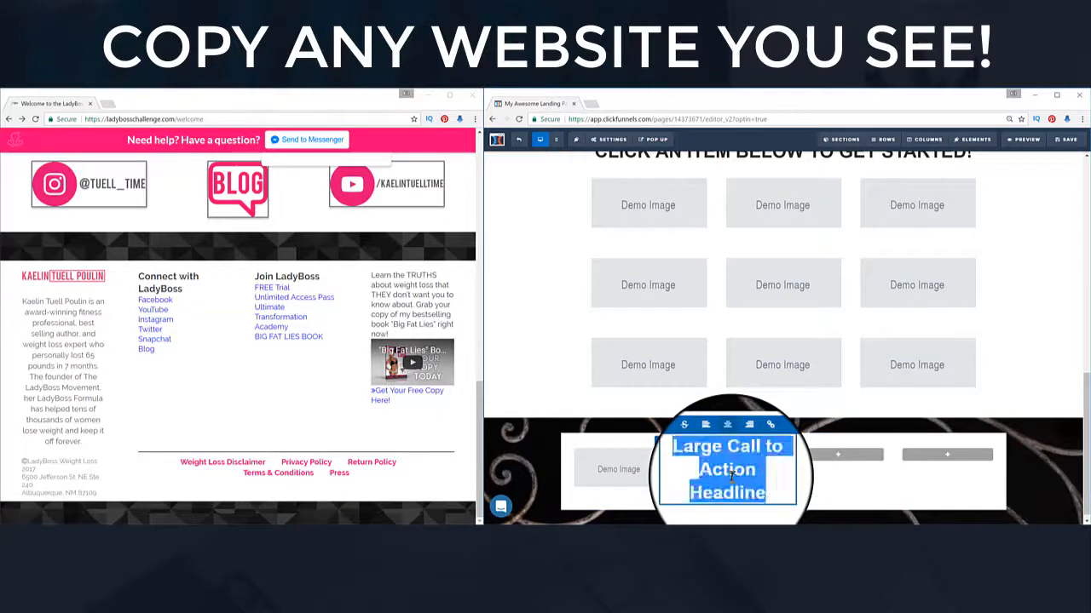
text(Connect wtih LadyBoss)
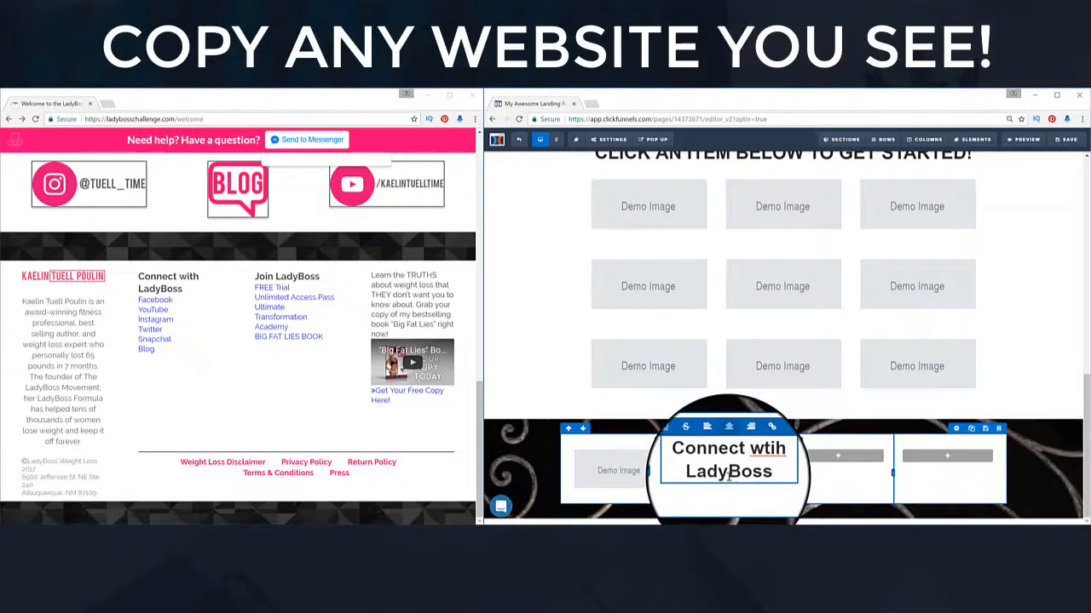
click(1037, 458)
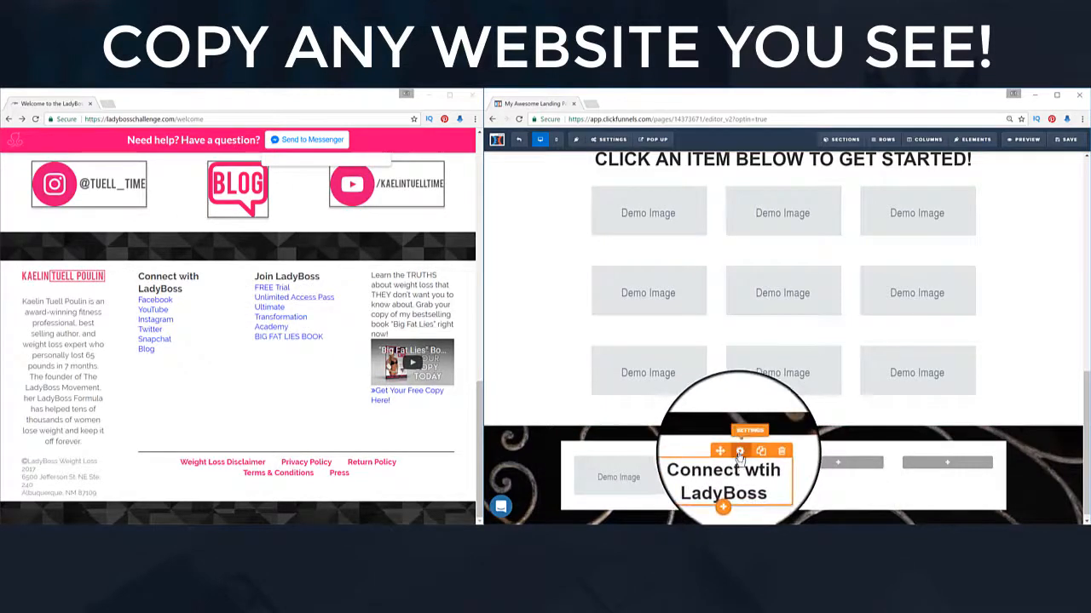
Step: Fix the headline's typo and put a copy in the third column as 'Join LadyBoss'
click(745, 441)
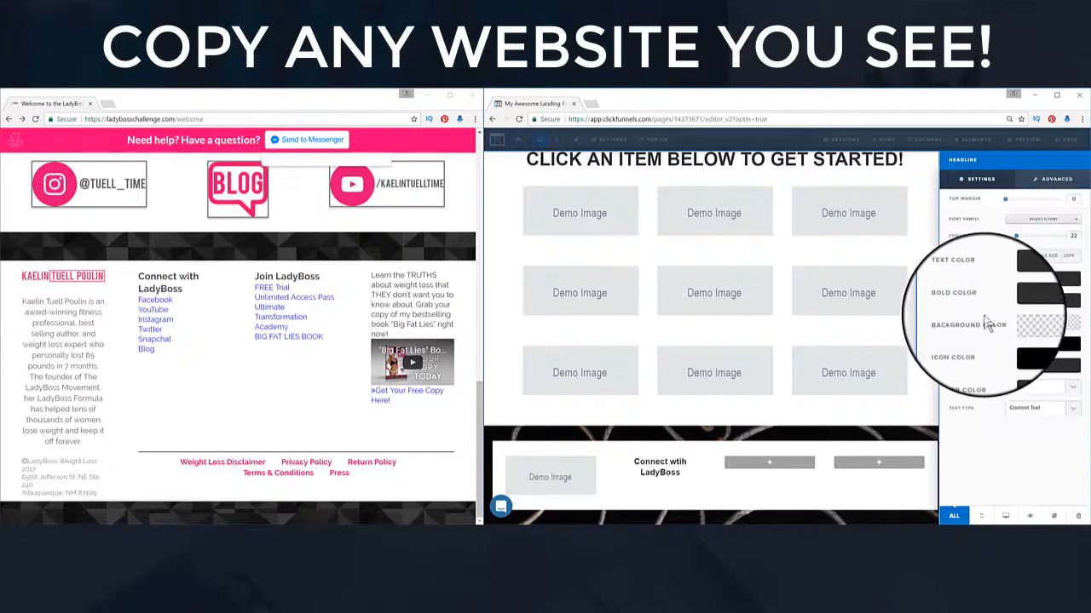
click(663, 478)
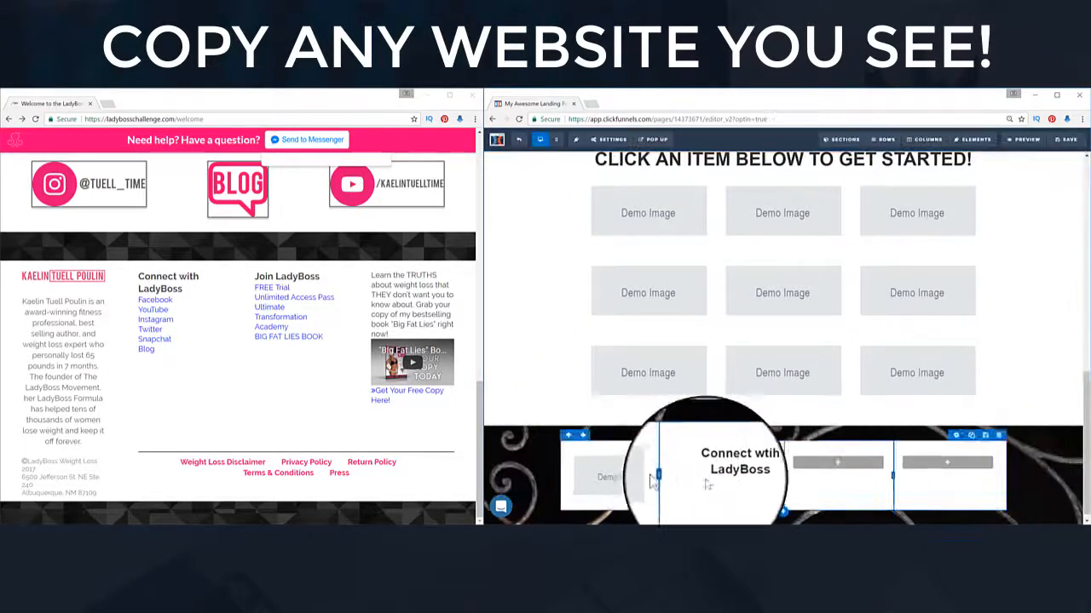
click(720, 471)
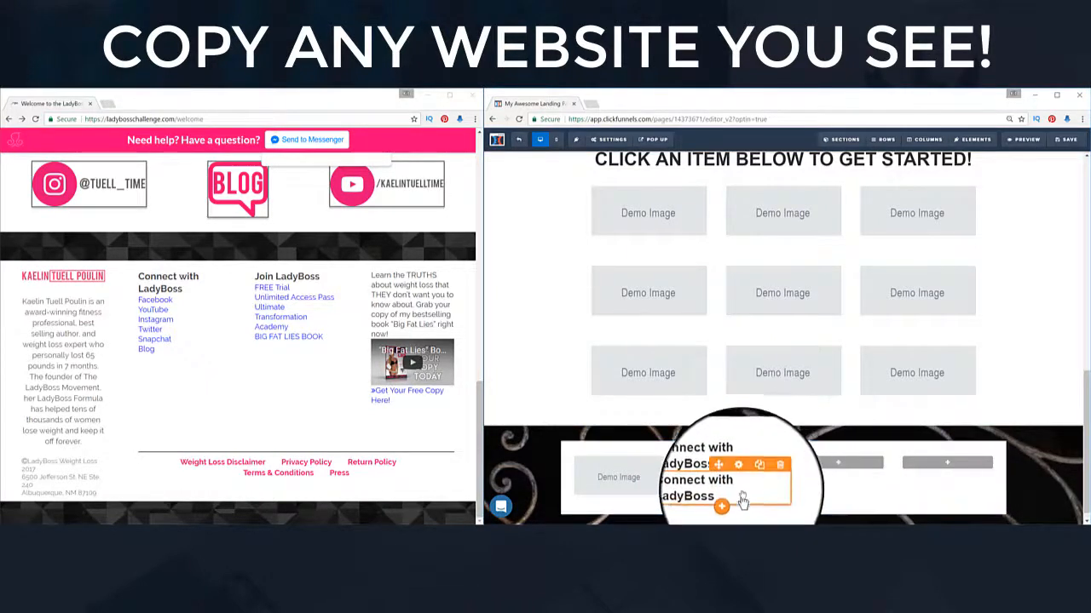
drag(727, 473, 816, 471)
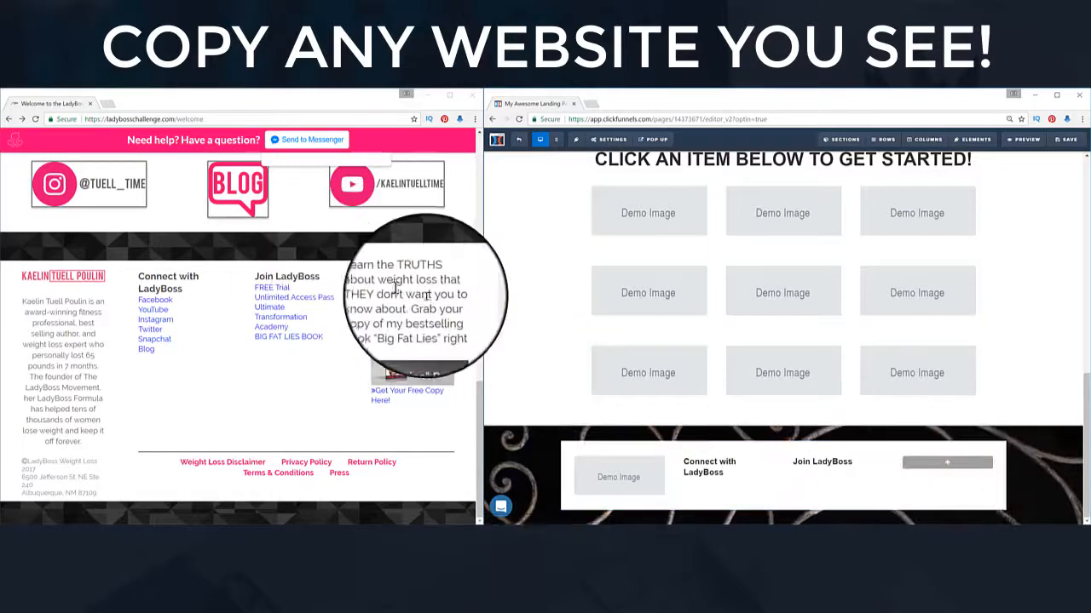
Step: Add a Lorem ipsum paragraph to column four and place a clone under the first column's demo image
click(956, 472)
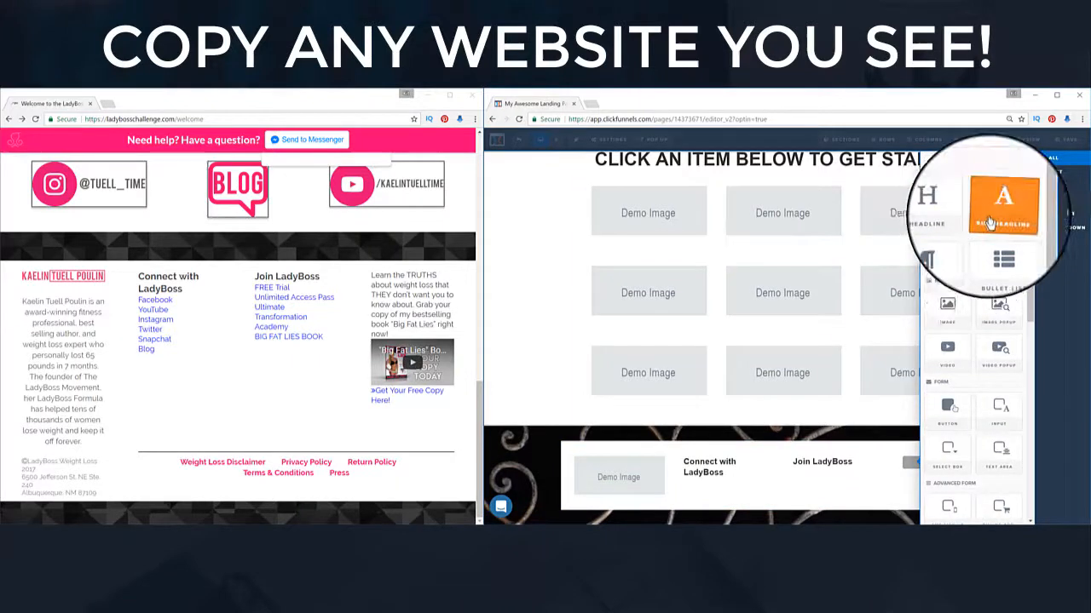
click(948, 258)
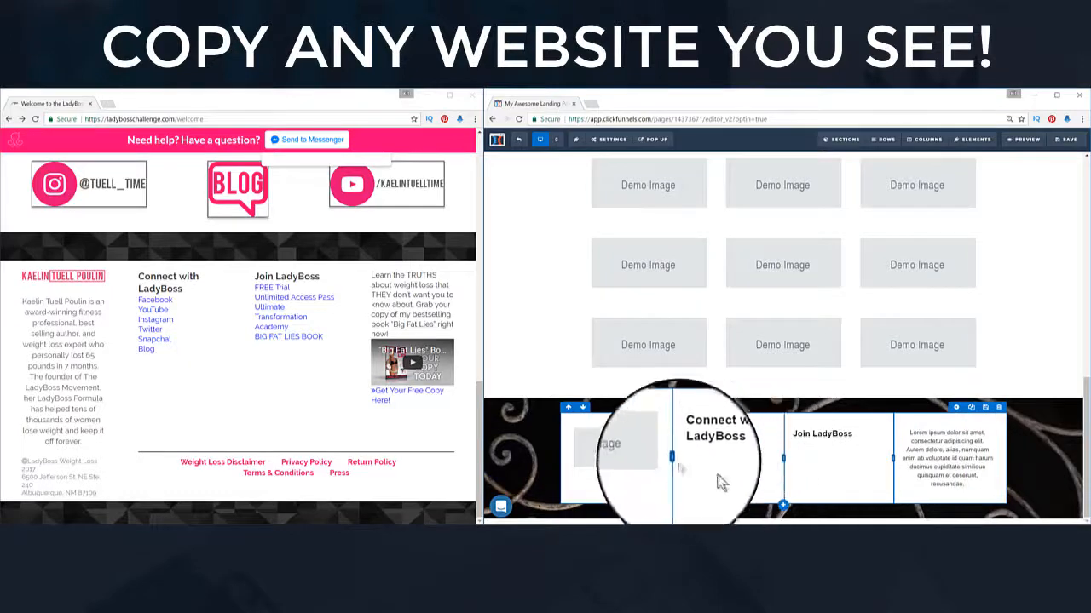
click(607, 469)
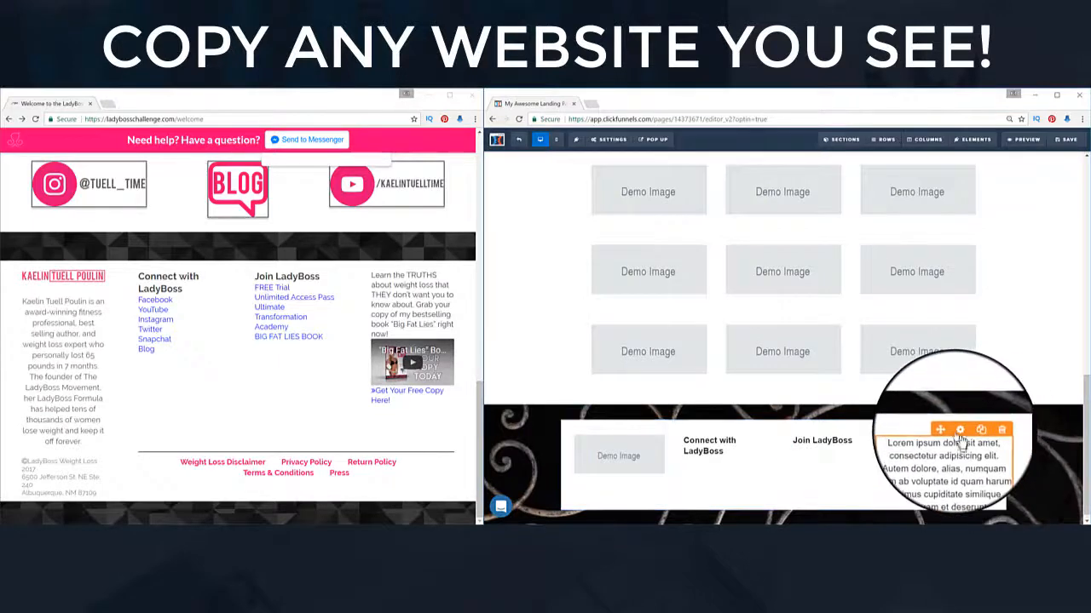
click(972, 429)
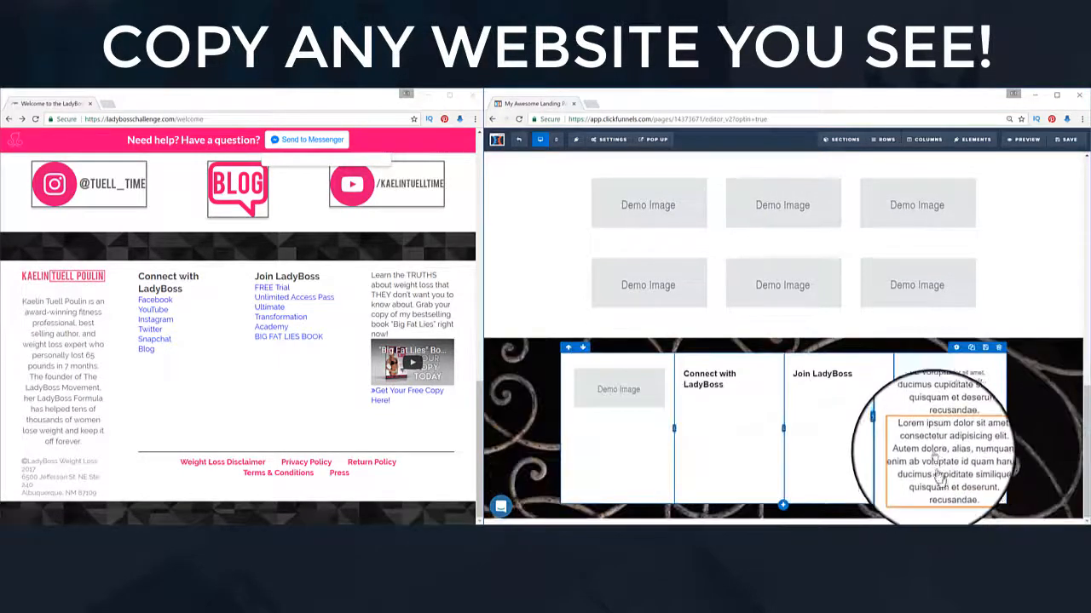
mouse_move(948, 426)
mouse_down()
mouse_move(795, 445)
mouse_move(582, 451)
mouse_move(631, 409)
mouse_move(705, 450)
mouse_move(627, 428)
mouse_move(628, 418)
mouse_move(596, 449)
mouse_up()
Step: Increase the top margin of the paragraph beneath the demo image
mouse_move(608, 453)
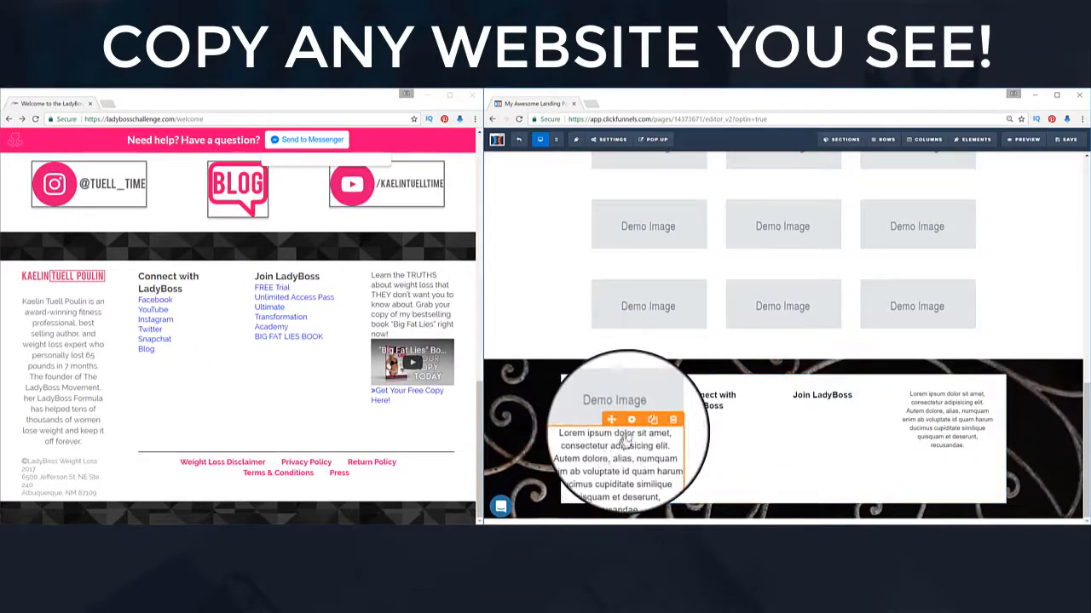
click(635, 424)
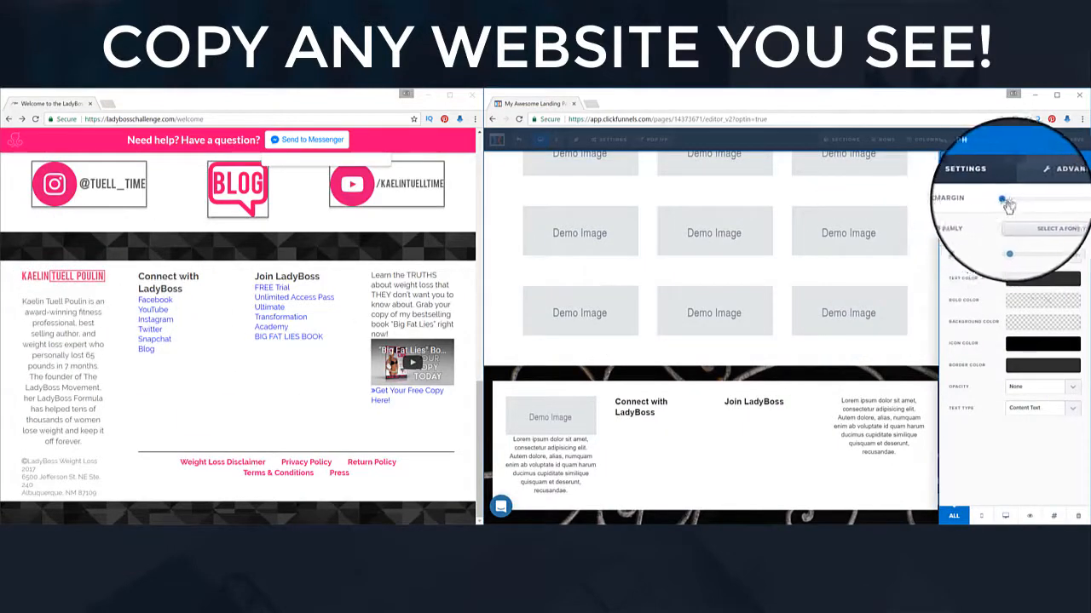
drag(1006, 202, 1027, 208)
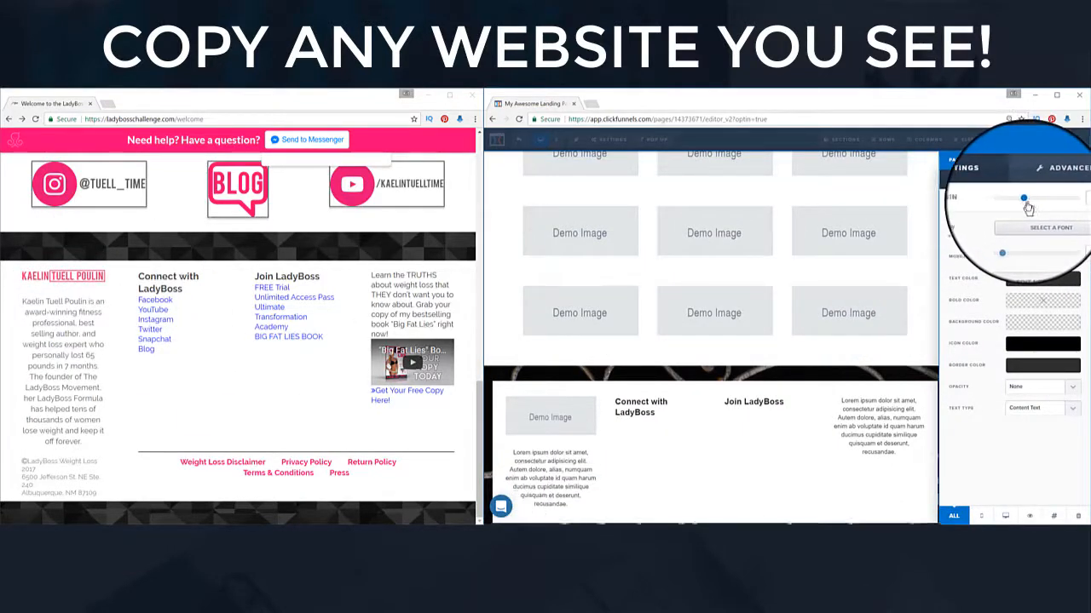
click(690, 467)
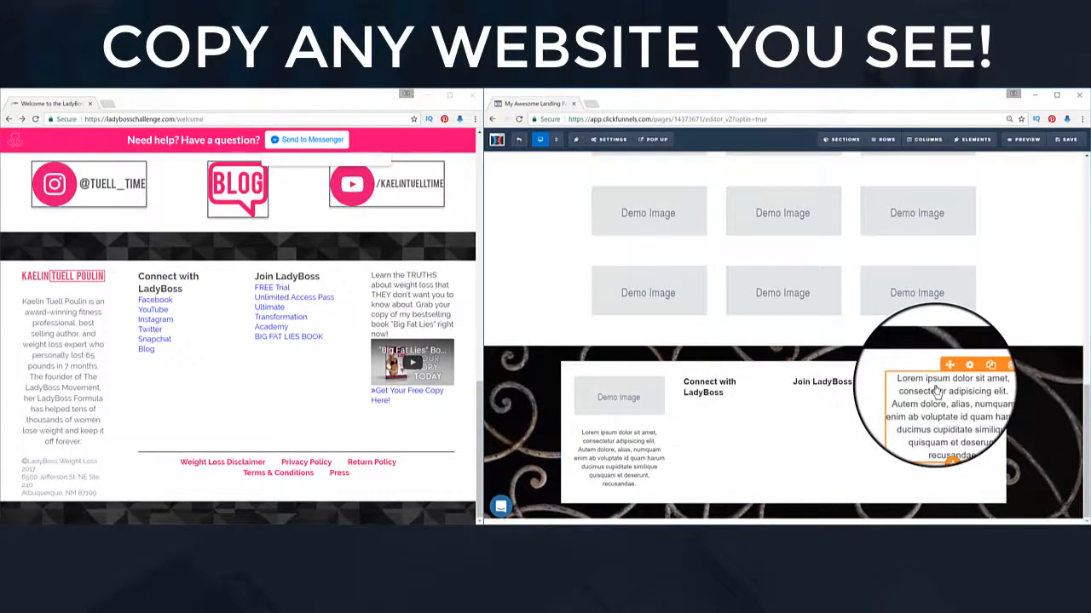
Step: Edit the text of the fourth-column and first-column paragraphs
click(938, 390)
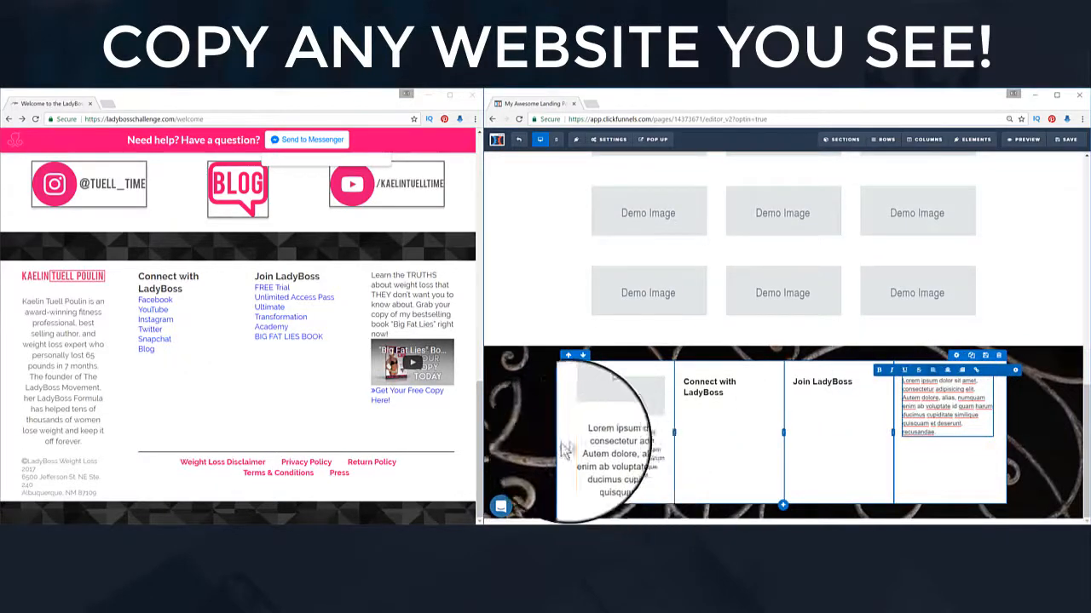
click(588, 448)
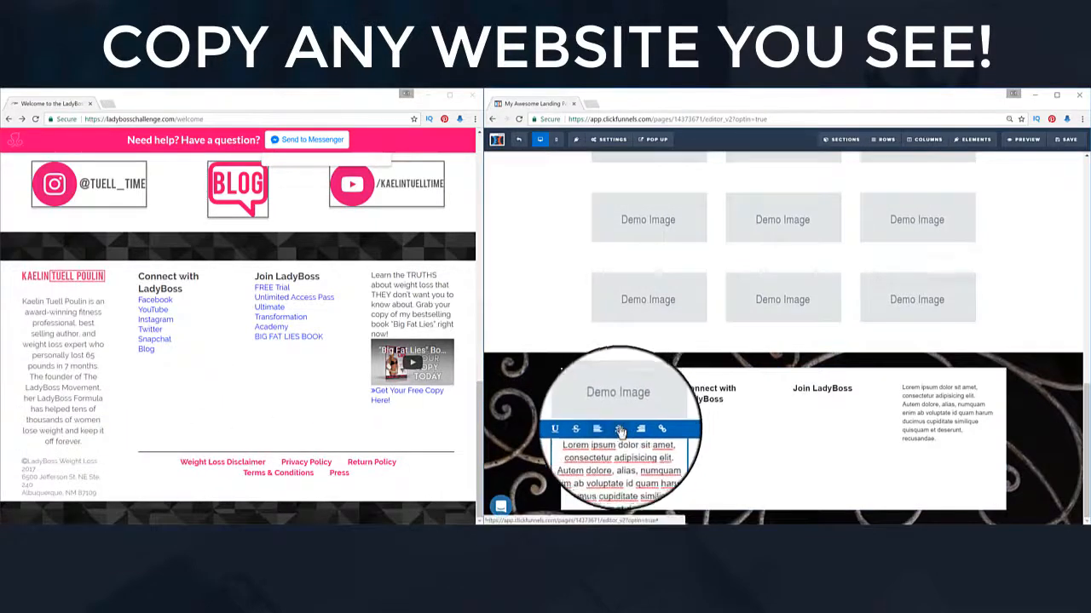
click(909, 412)
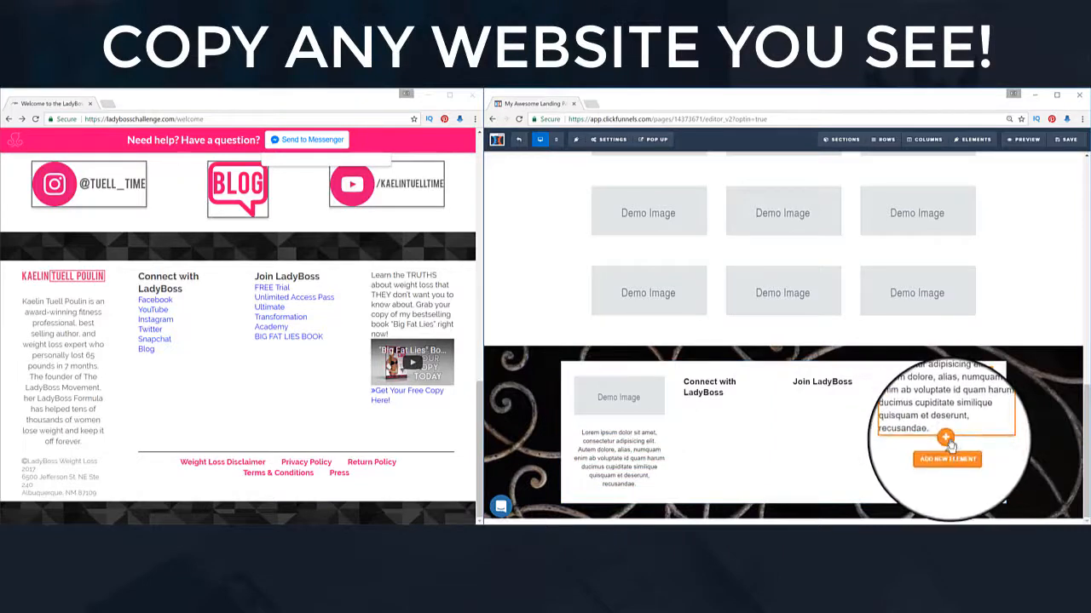
Step: Add a video and then a subheadline below the fourth-column paragraph
click(946, 438)
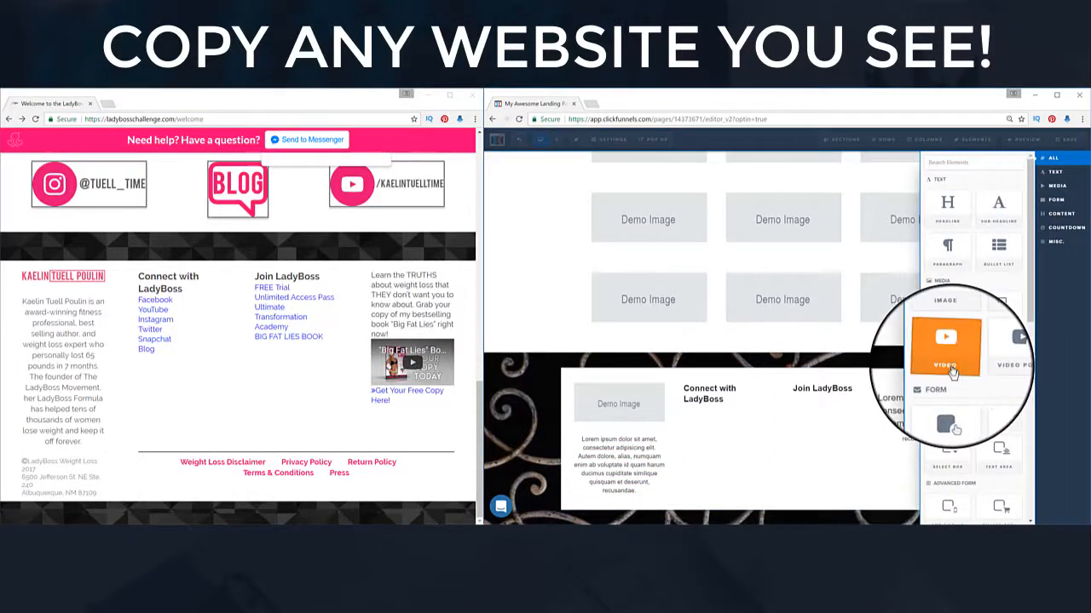
drag(952, 372, 929, 476)
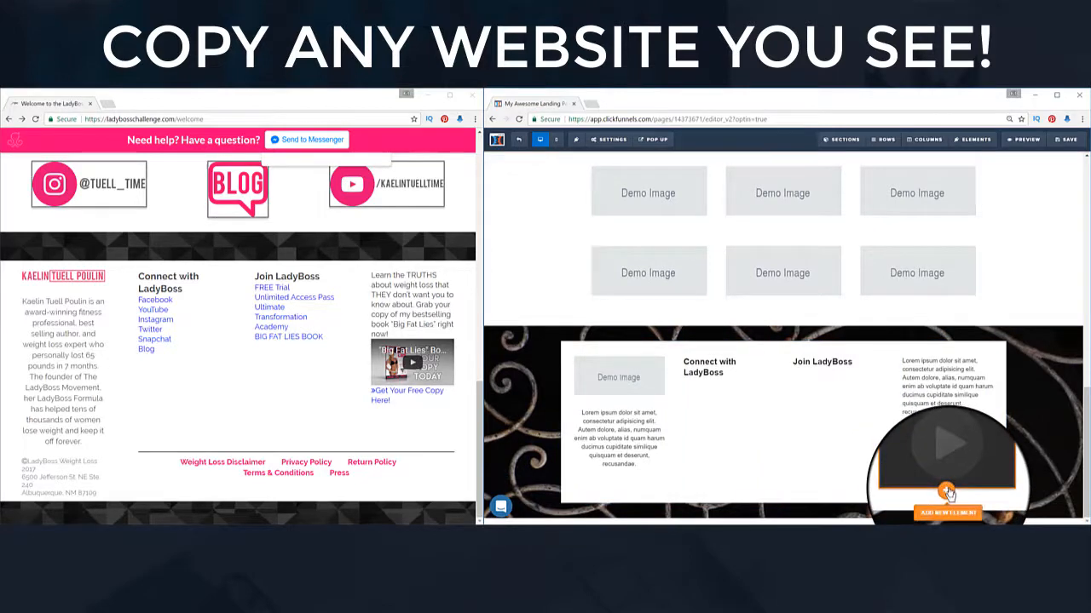
click(947, 493)
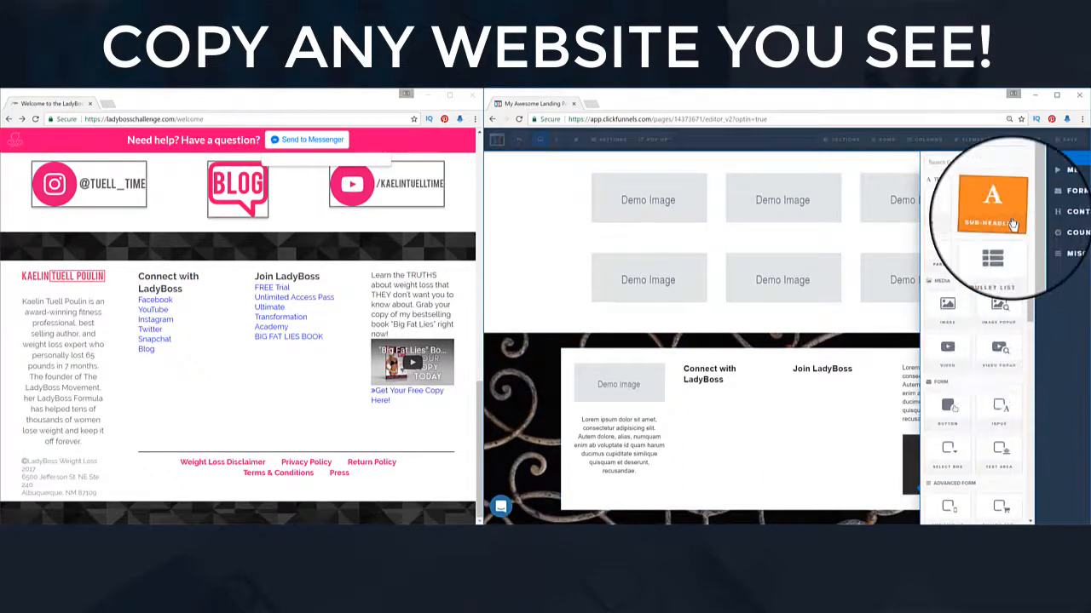
drag(1012, 223, 948, 490)
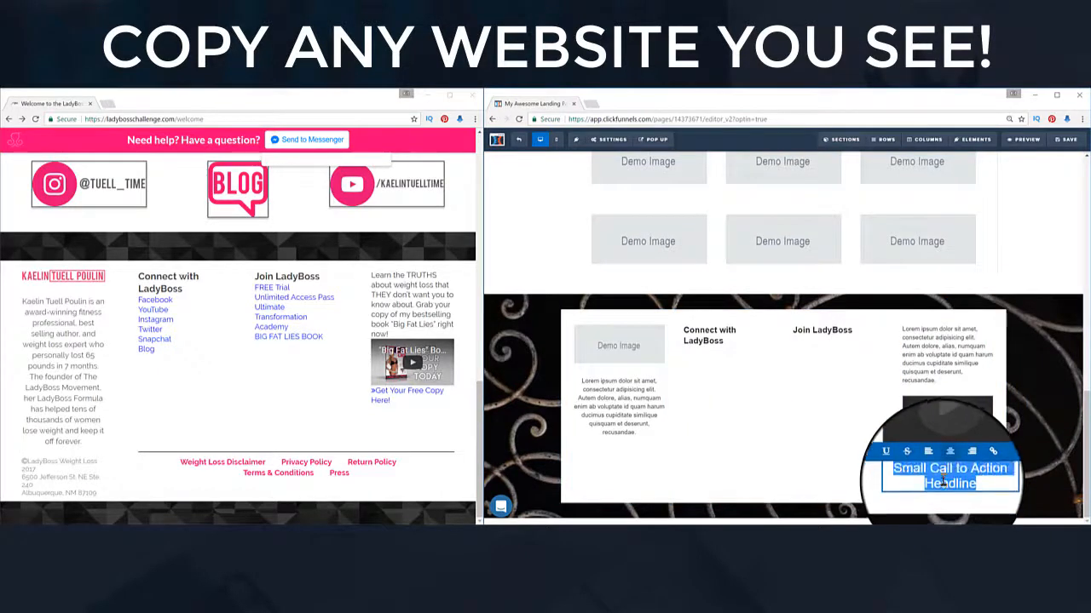
Step: Type 'This is a Link' in the subheadline, make it a link and color it purple
text(This is a Link)
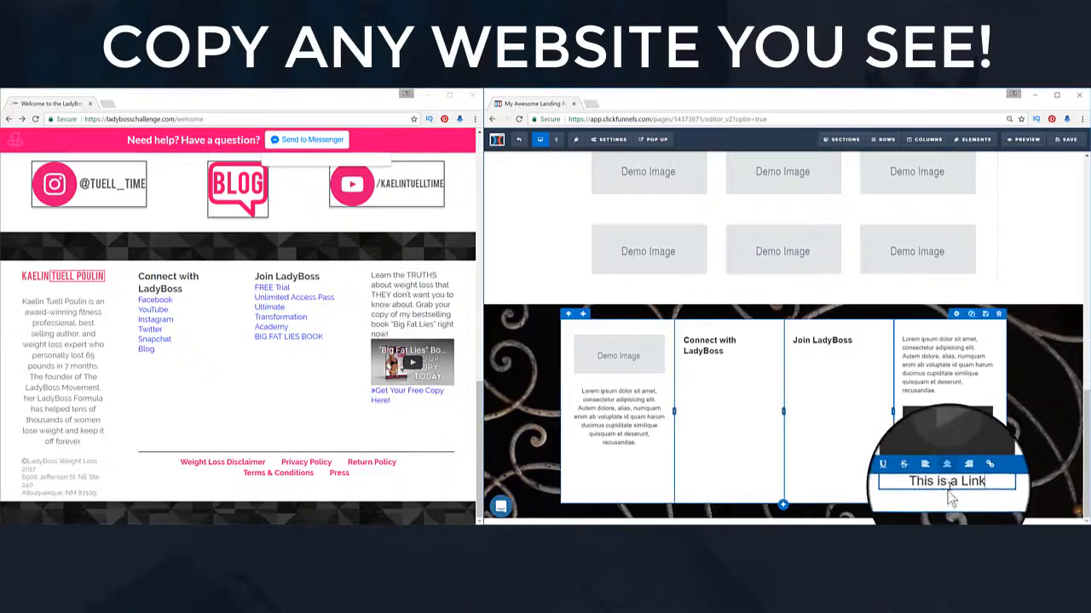
triple_click(955, 482)
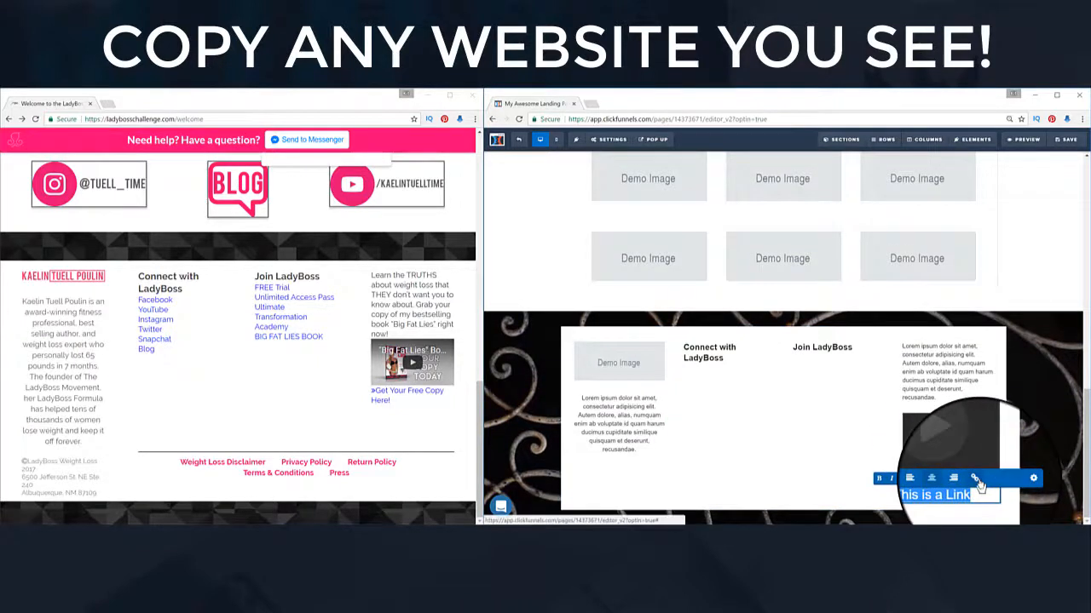
click(976, 479)
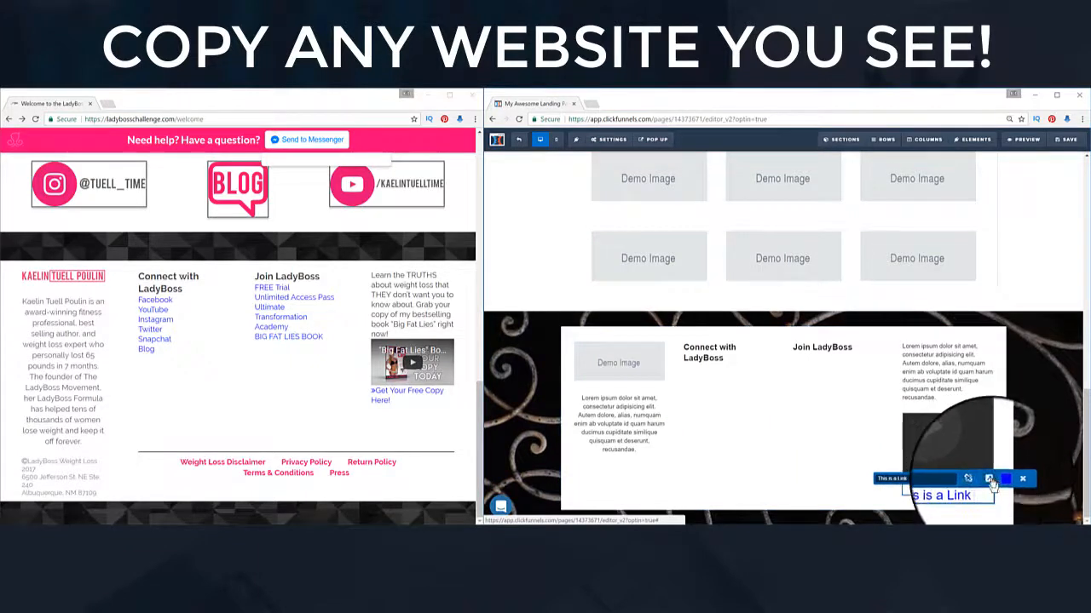
scroll(992, 485, down, 1)
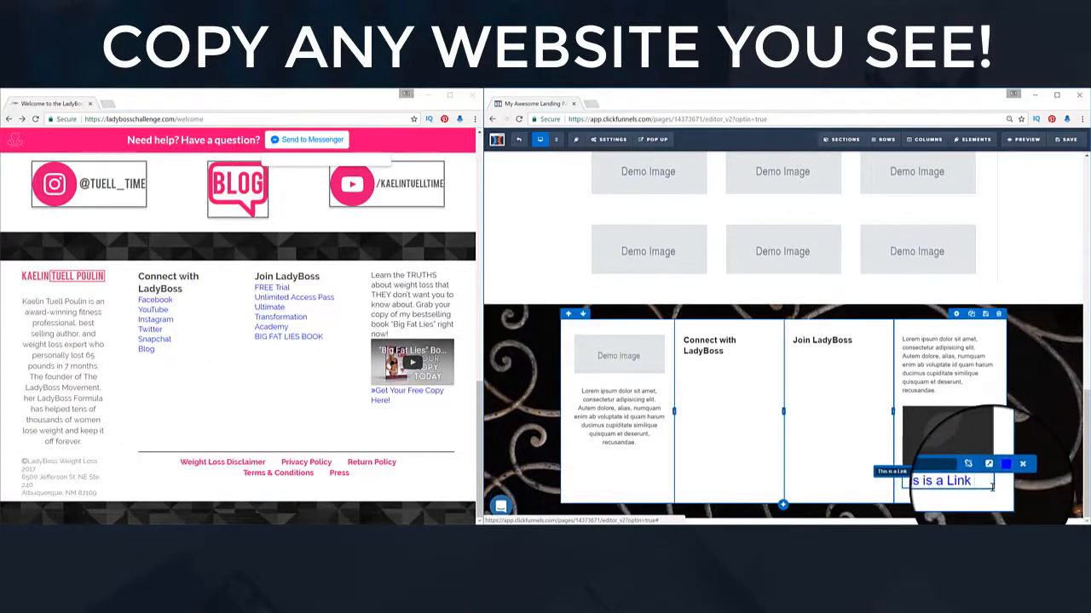
scroll(999, 483, up, 1)
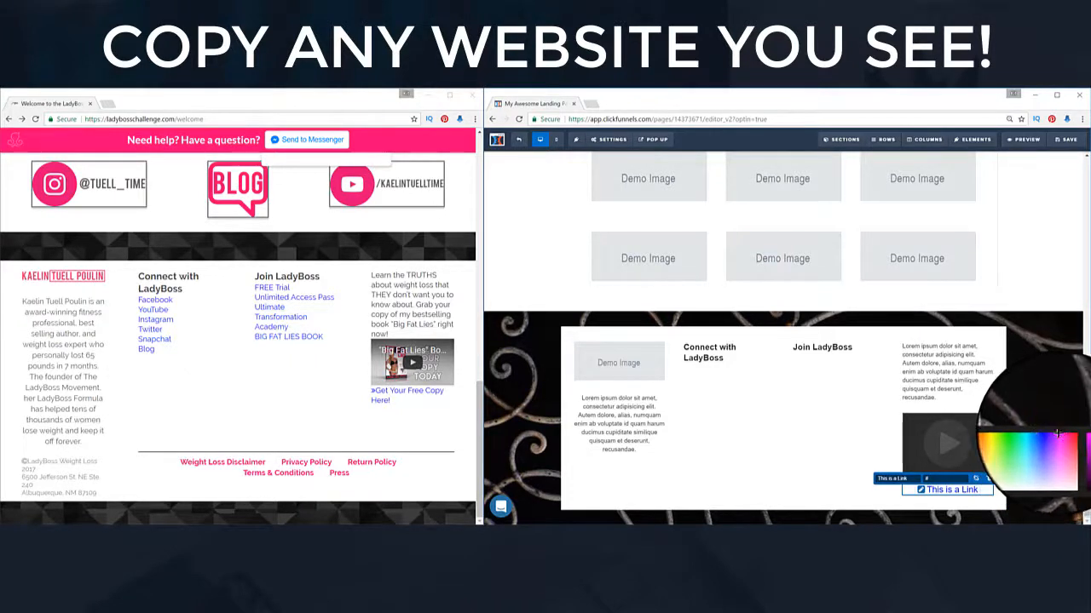
click(1054, 433)
scroll(973, 446, down, 1)
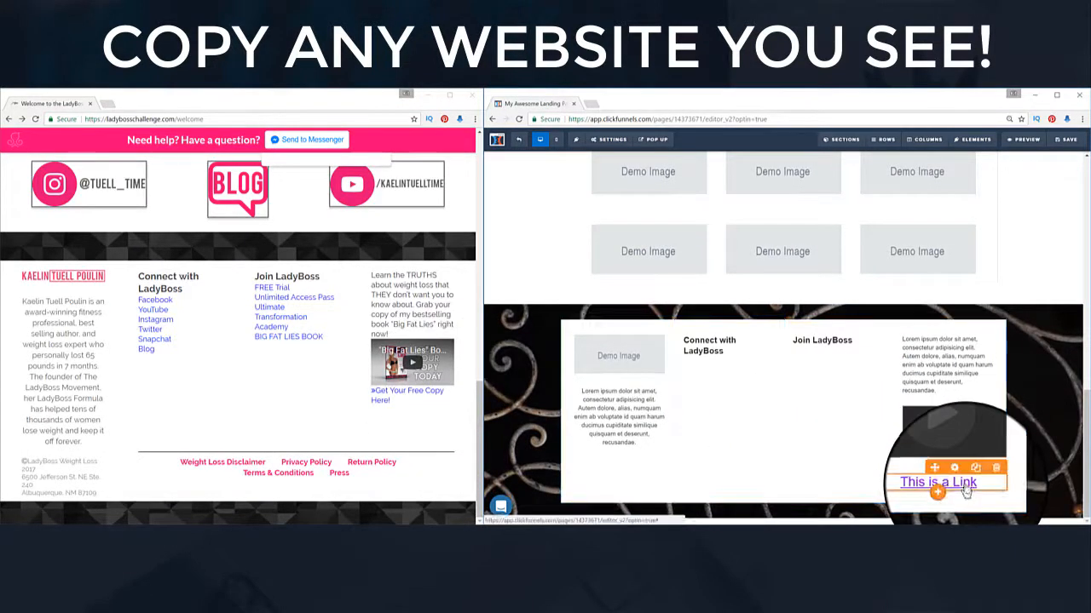
Step: Reduce the purple link's top margin, then bring up elements for the Connect with LadyBoss column
click(960, 480)
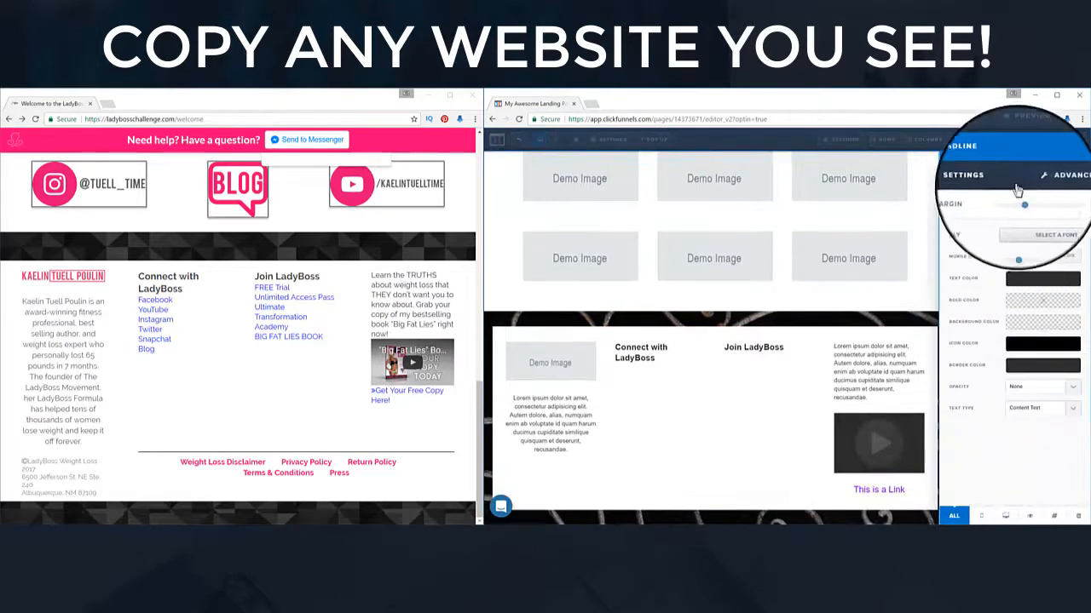
drag(1023, 202, 1008, 203)
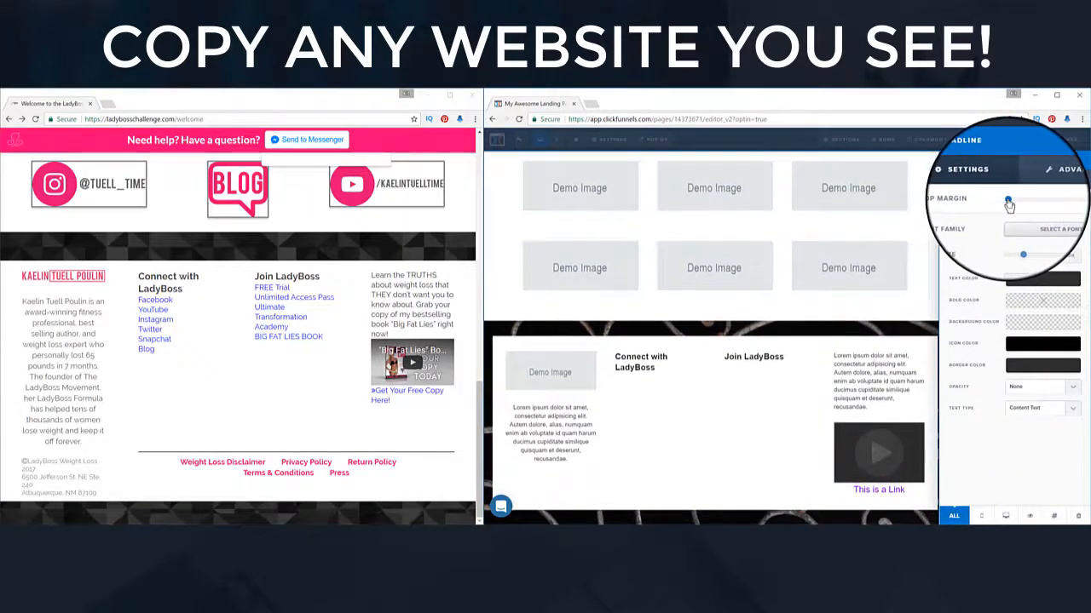
click(831, 426)
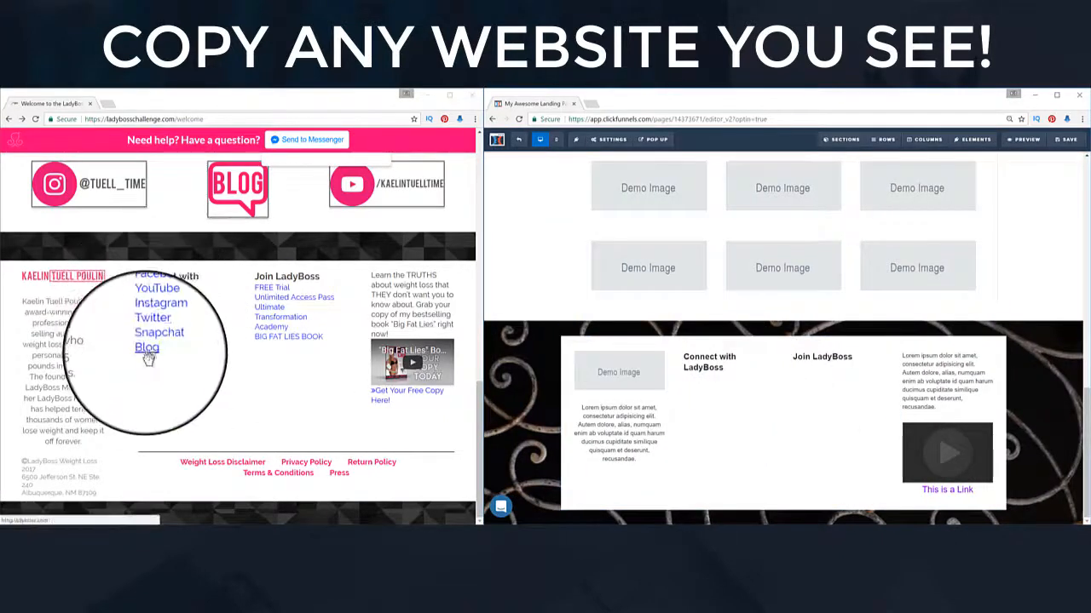
click(726, 394)
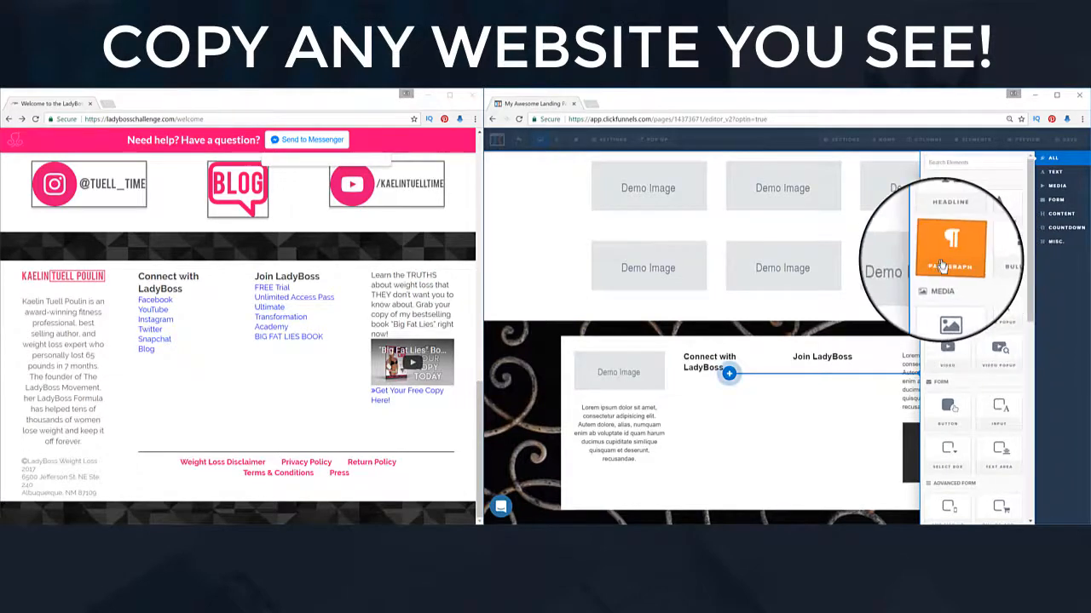
Step: Add a paragraph listing Facebook, YouTube, Instagram, Twitter, Snapchat and Blog under Connect with LadyBoss
click(941, 263)
click(736, 415)
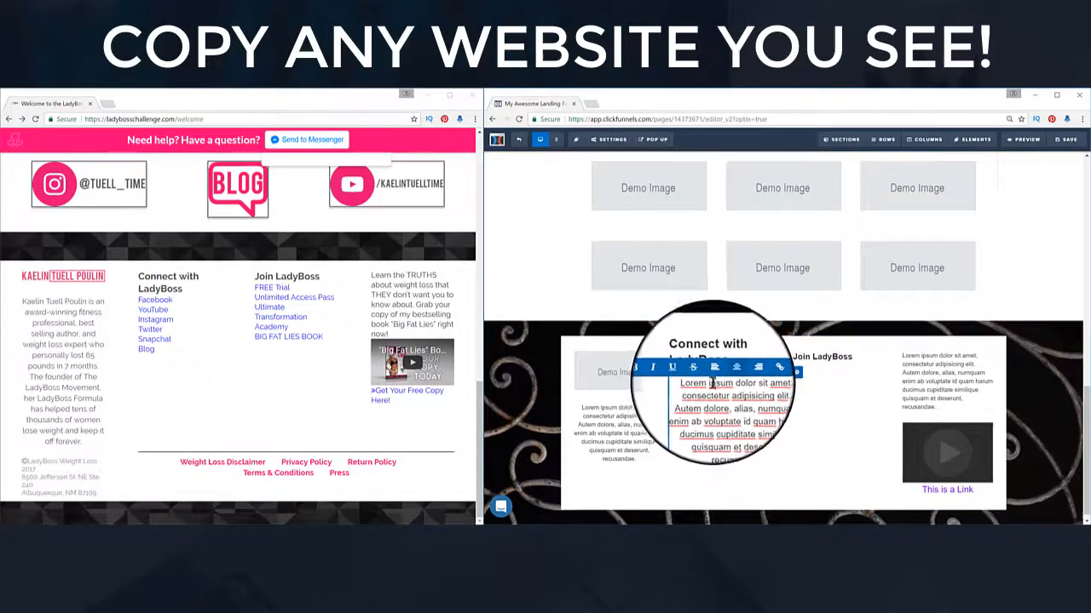
drag(725, 446, 685, 388)
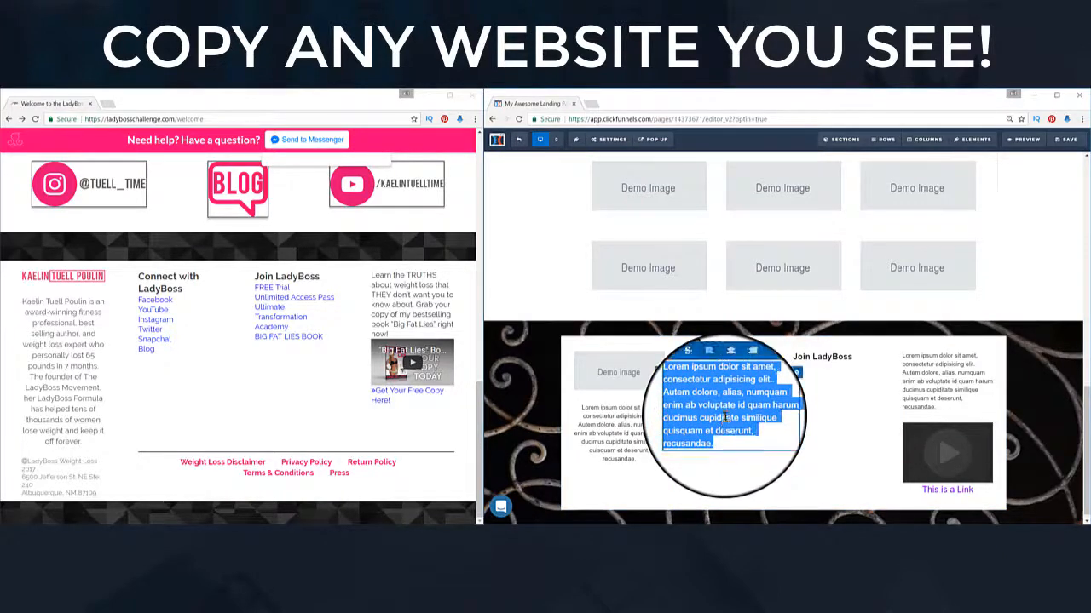
key(BackSpace)
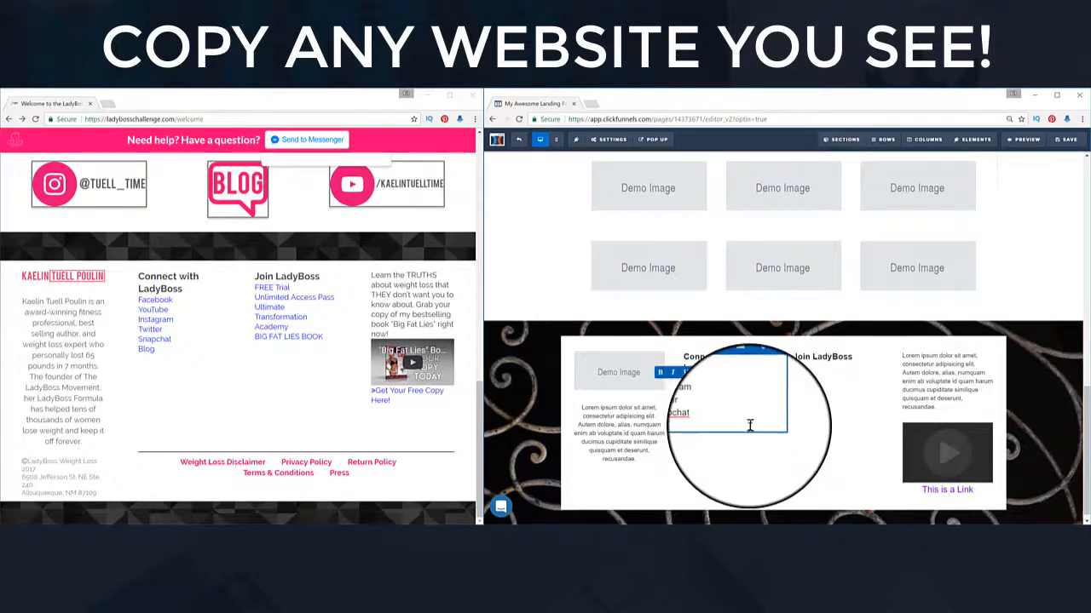
click(788, 474)
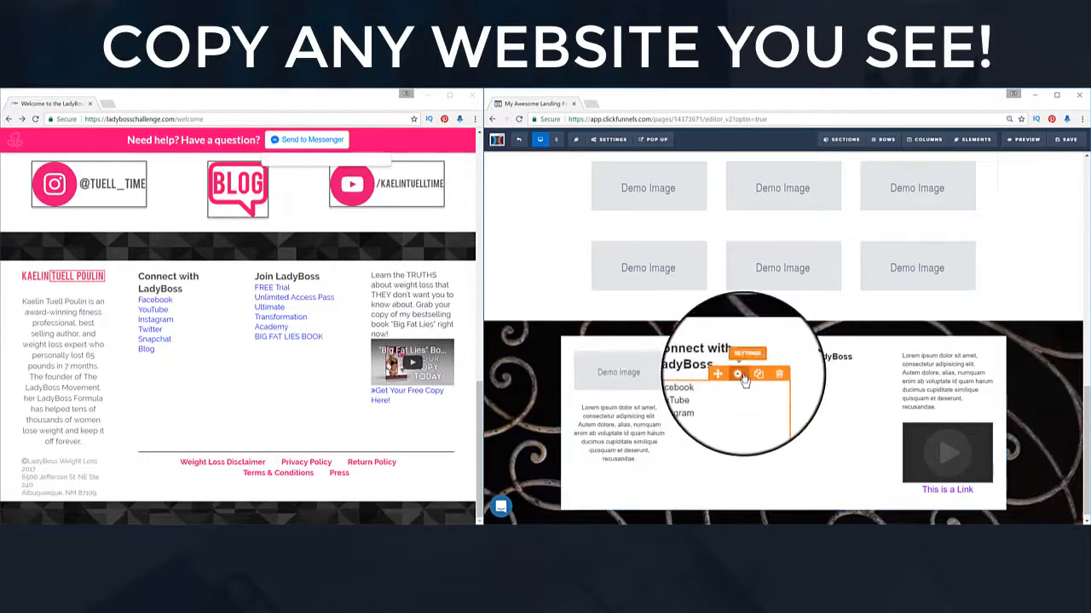
Step: Enlarge the social list's font size and top margin, and begin linking Facebook
click(741, 378)
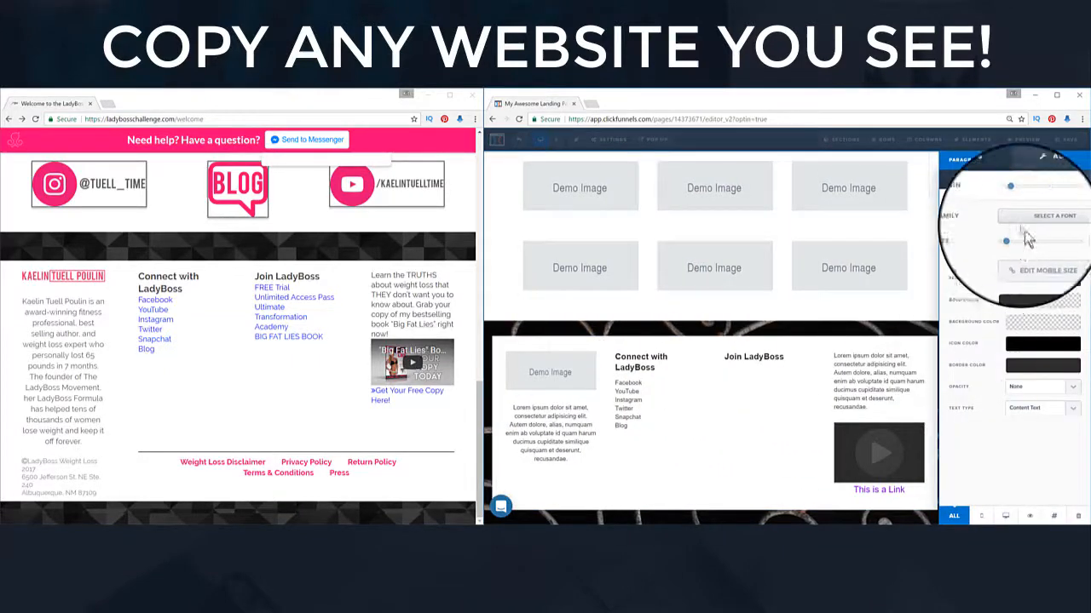
drag(1011, 239, 1020, 244)
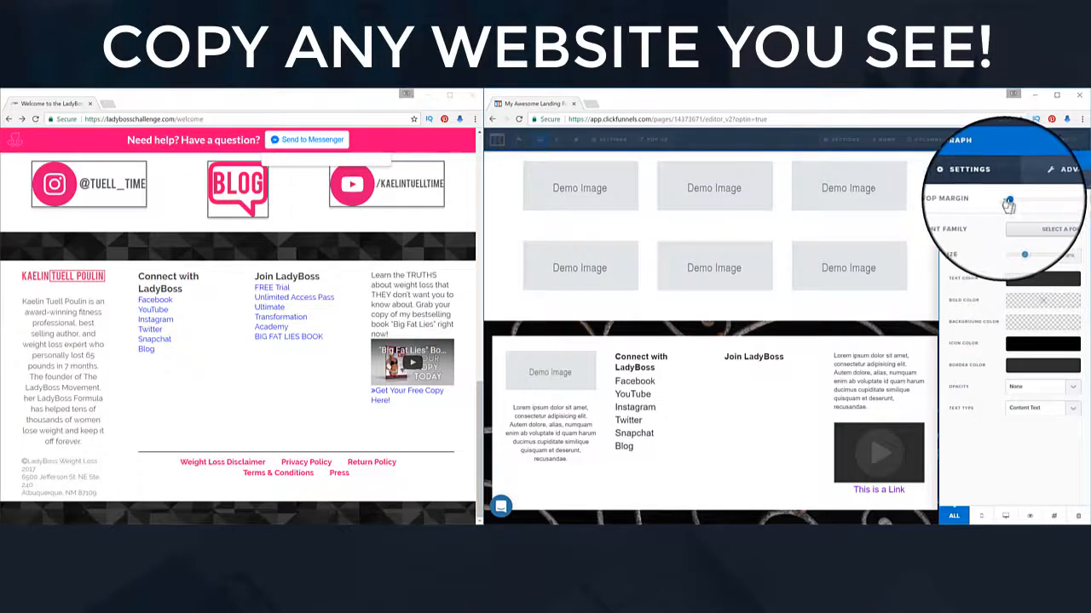
drag(1014, 205, 1029, 207)
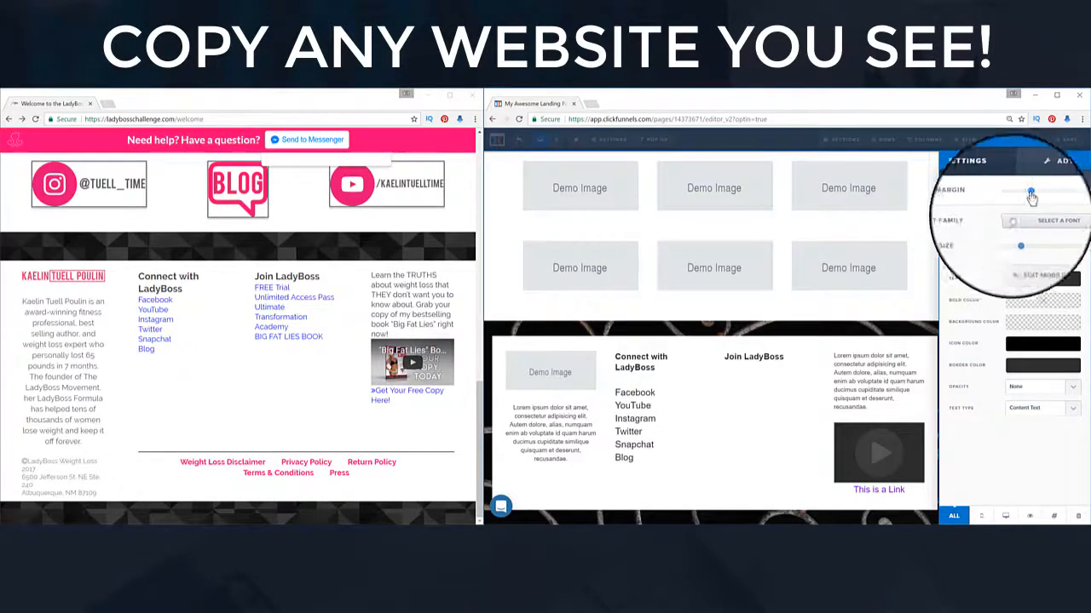
click(673, 414)
click(682, 399)
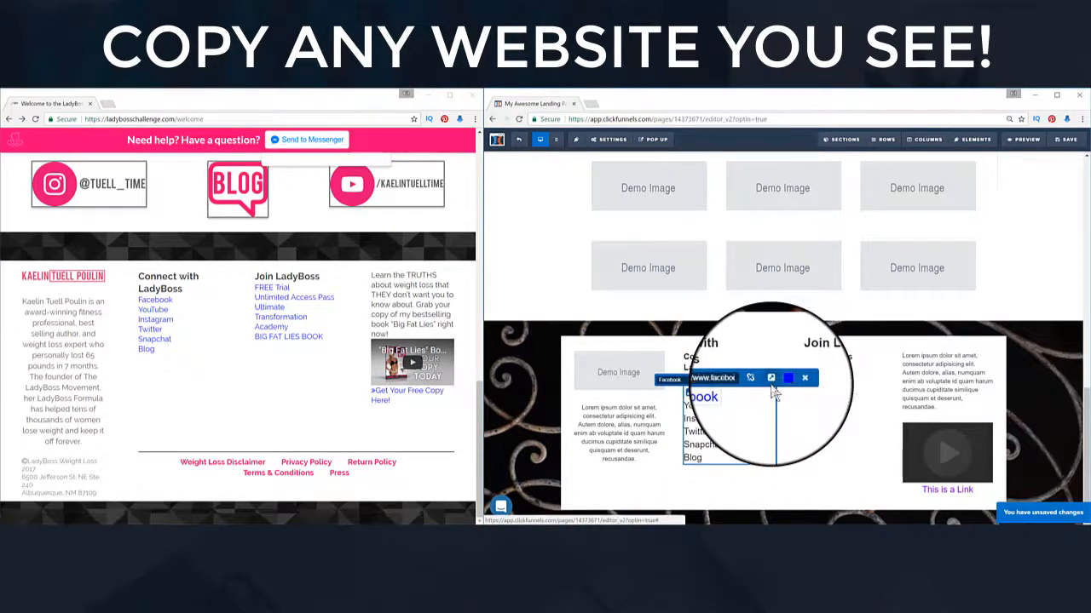
Step: Finish the Facebook link, link YouTube, and copy the social list under Join LadyBoss
click(775, 442)
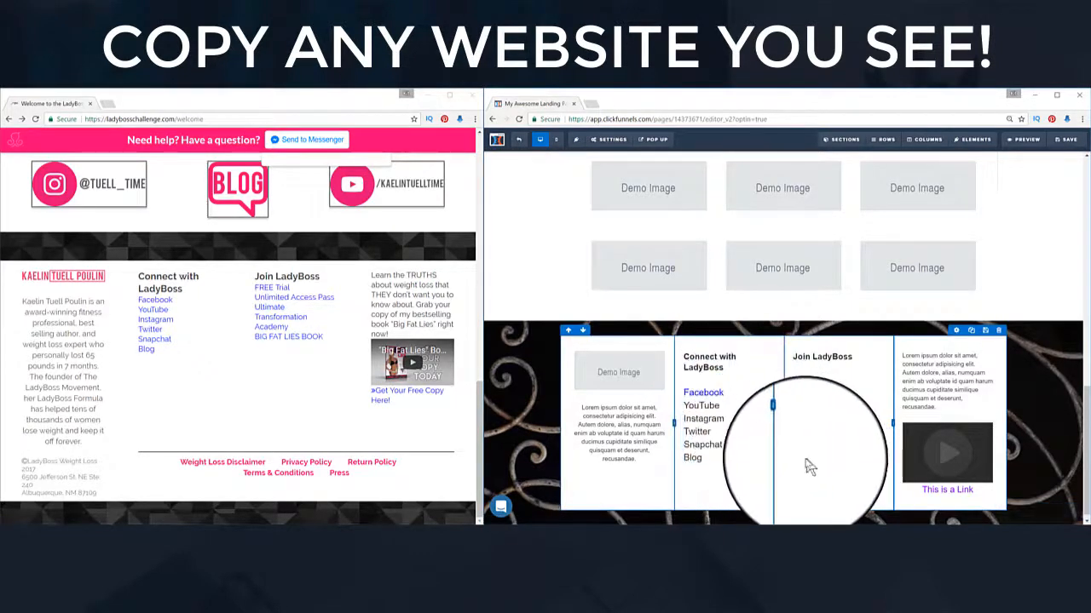
double_click(694, 407)
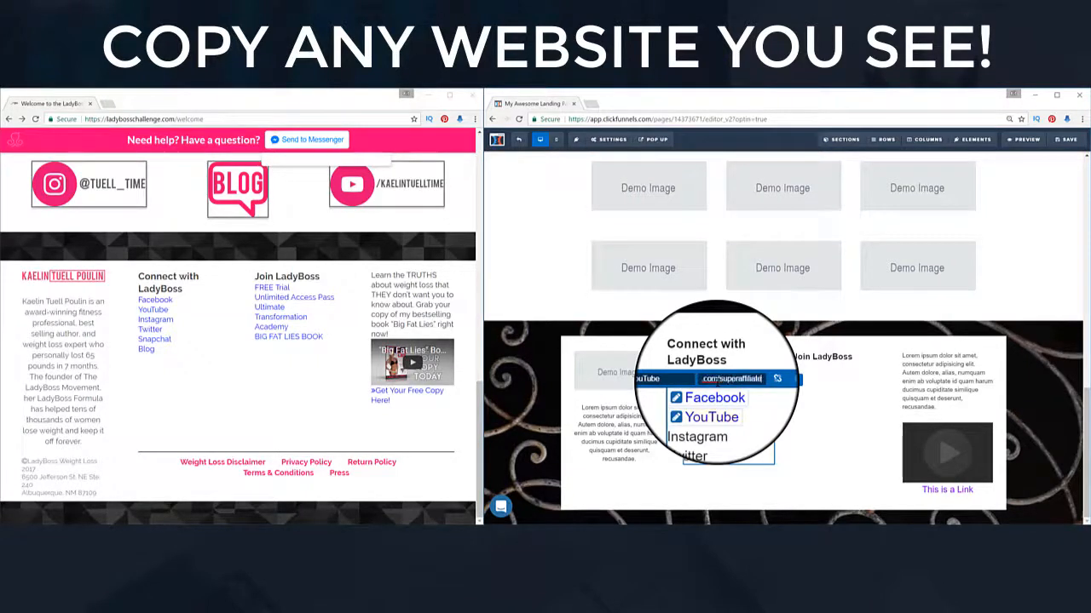
click(767, 380)
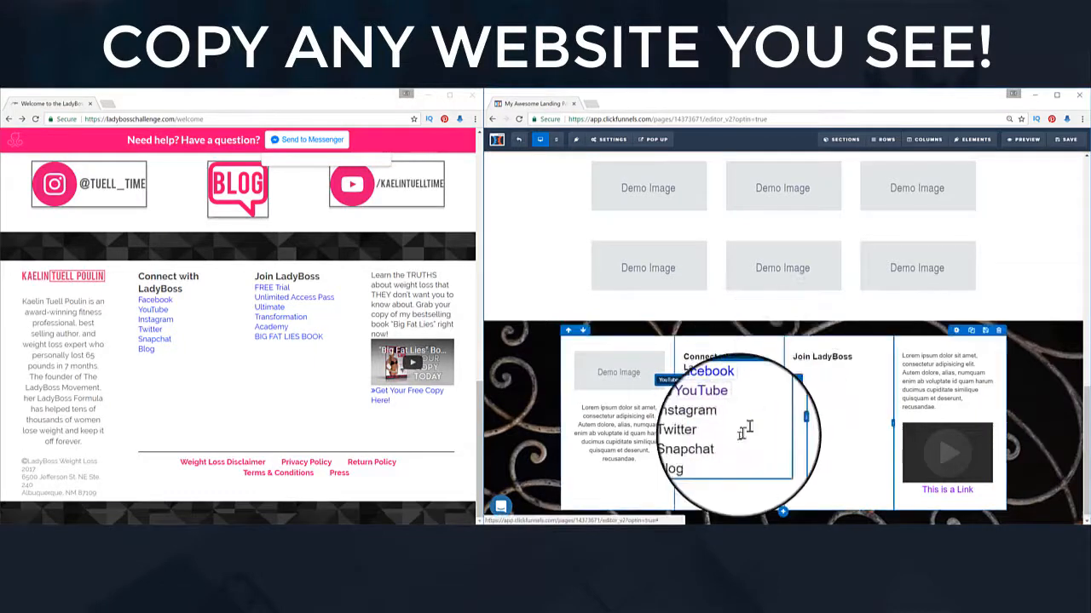
click(837, 458)
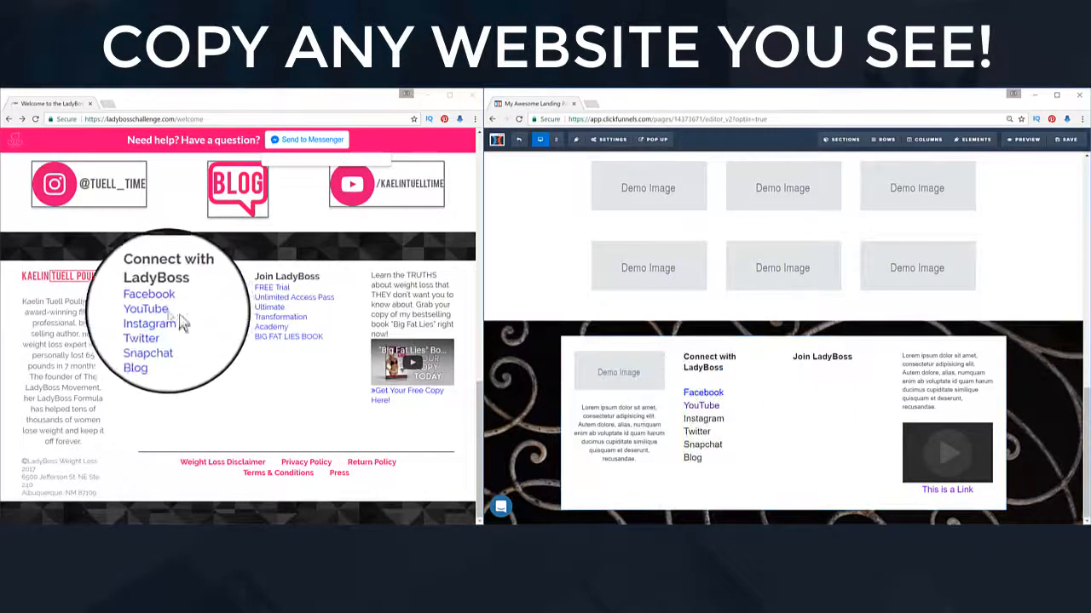
click(747, 382)
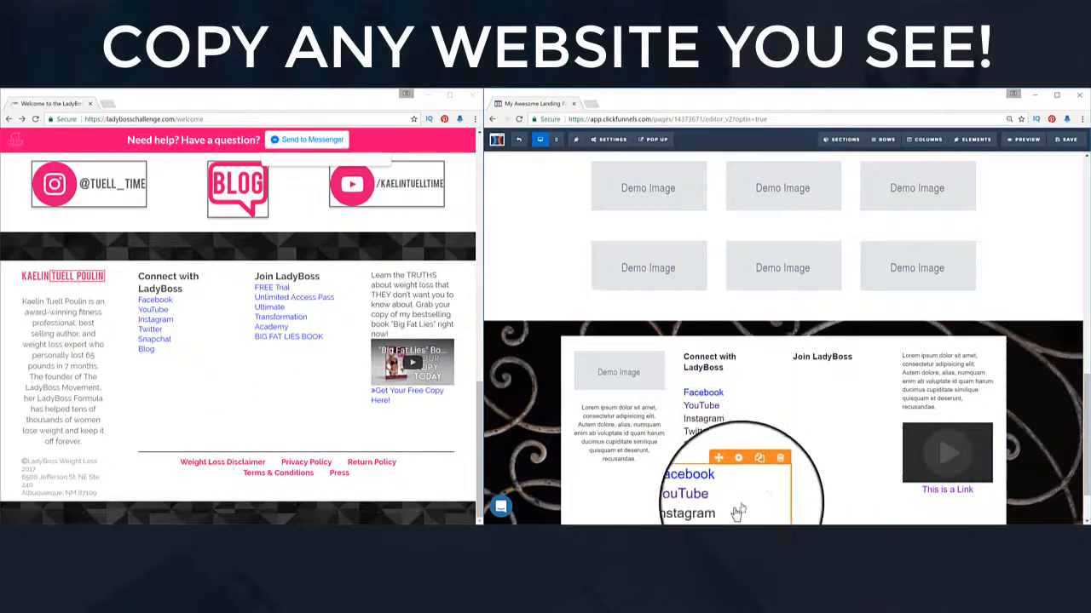
mouse_move(729, 473)
mouse_down()
mouse_move(823, 388)
mouse_move(827, 360)
mouse_move(824, 390)
mouse_up()
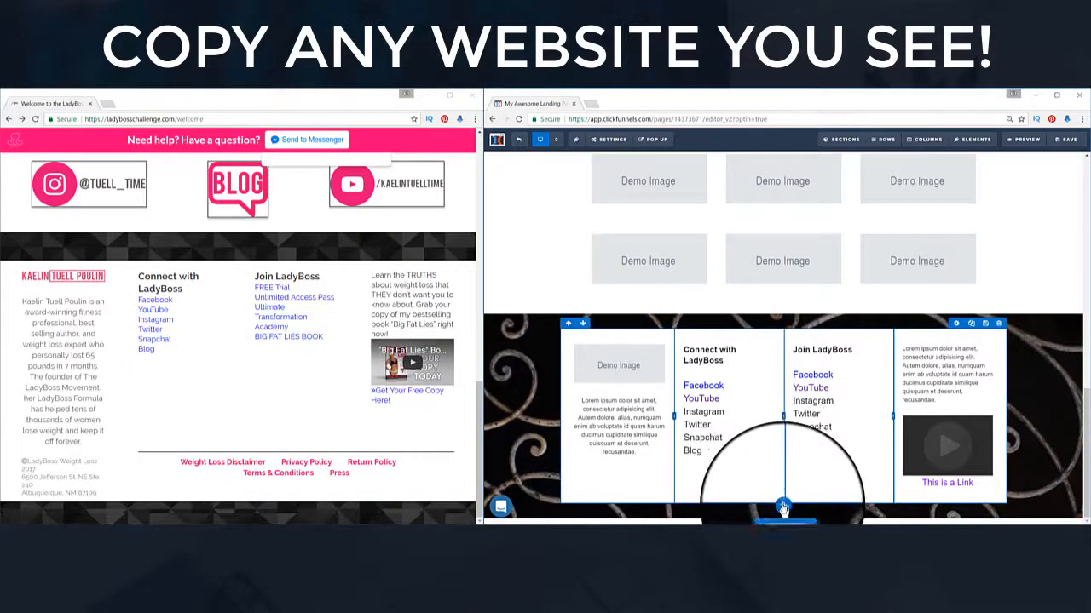
Step: Add a white two-column row below the footer with a narrower left column
click(783, 507)
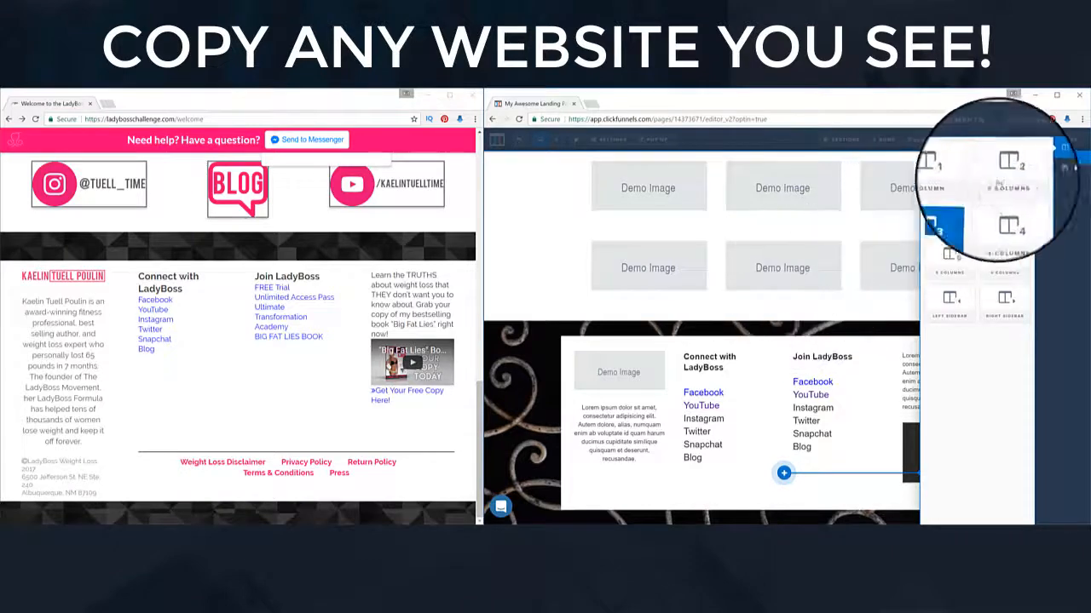
click(1005, 184)
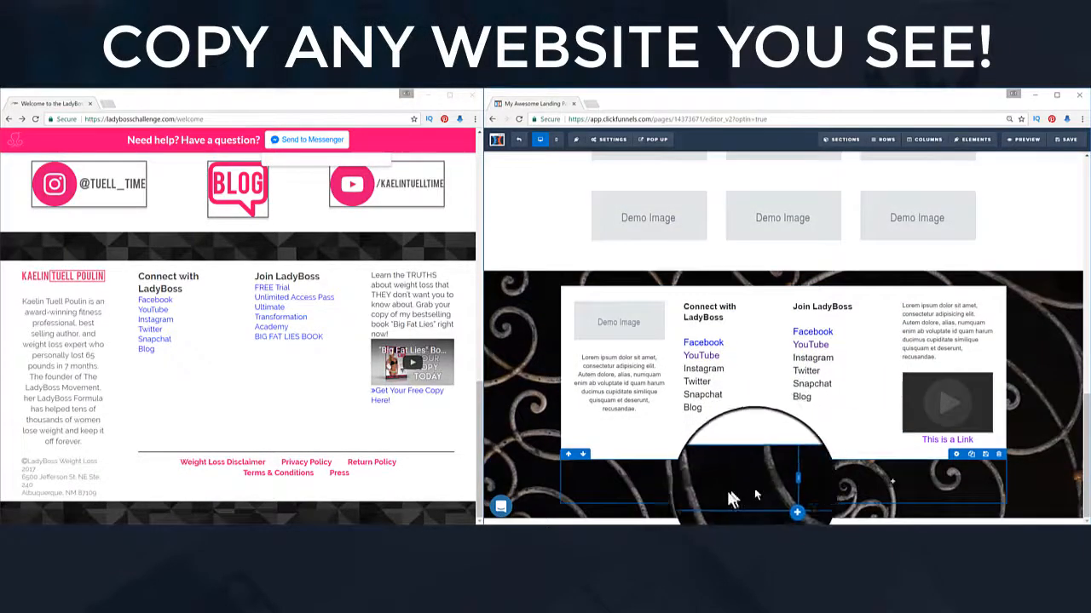
click(956, 456)
click(1035, 249)
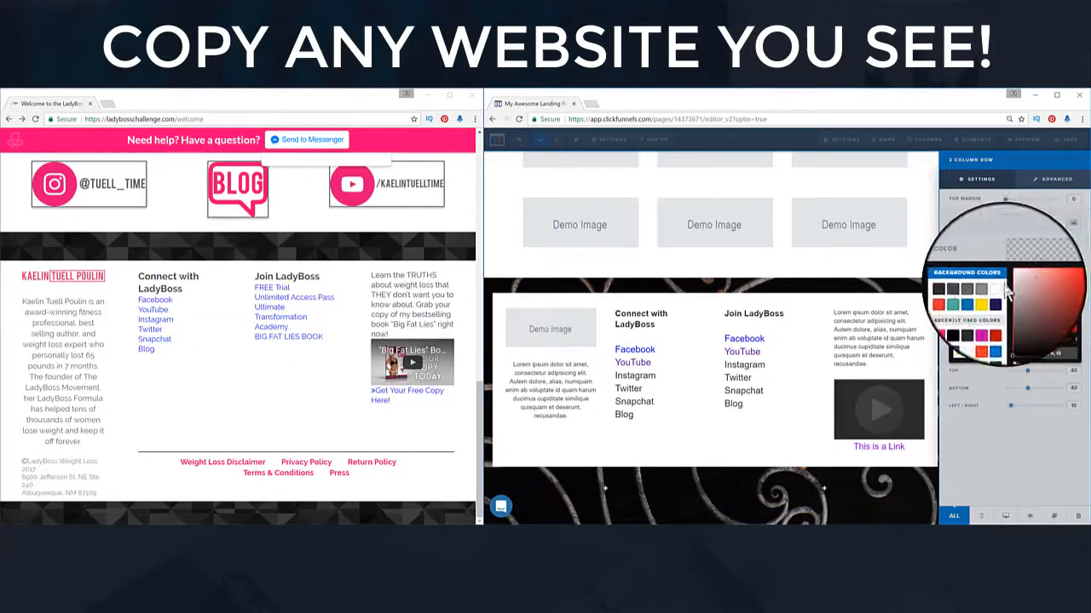
click(999, 288)
click(745, 426)
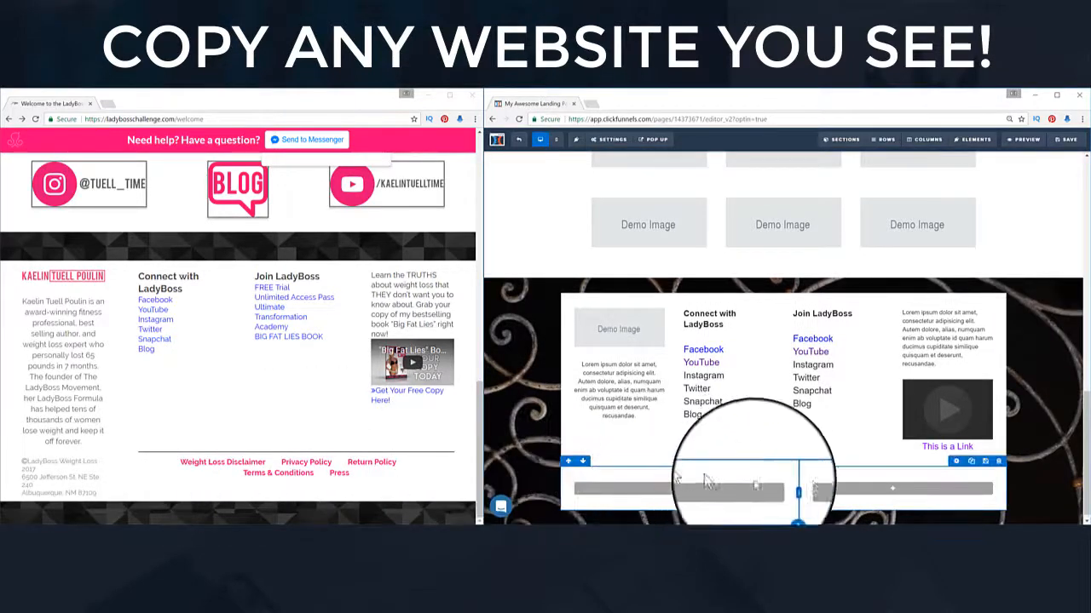
drag(792, 493, 684, 494)
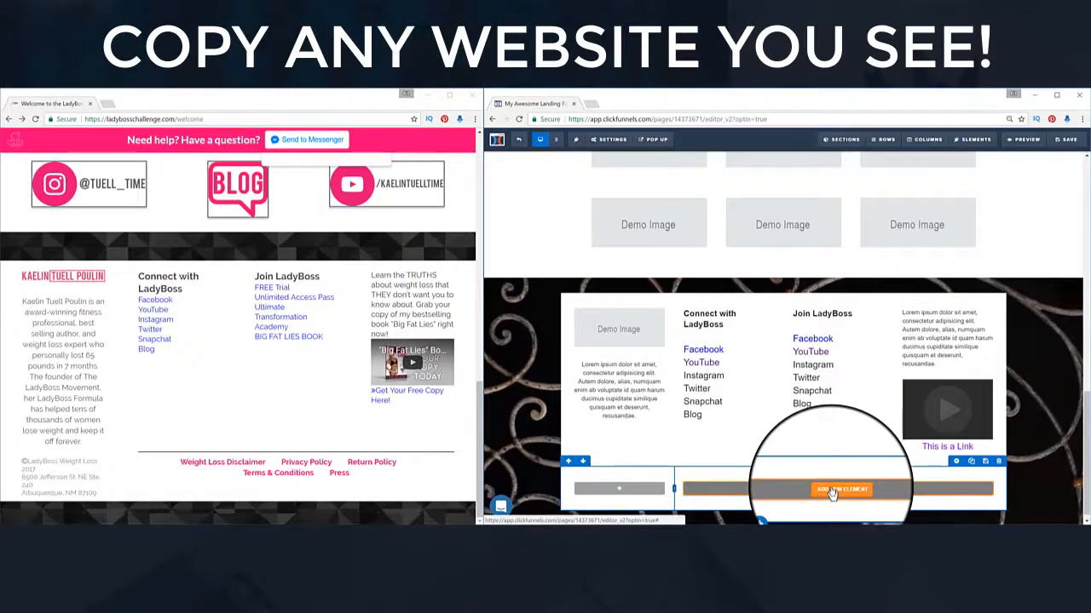
Step: Add a paragraph in the right column listing legal links from Weight Loss Disclaimer to Press
click(831, 493)
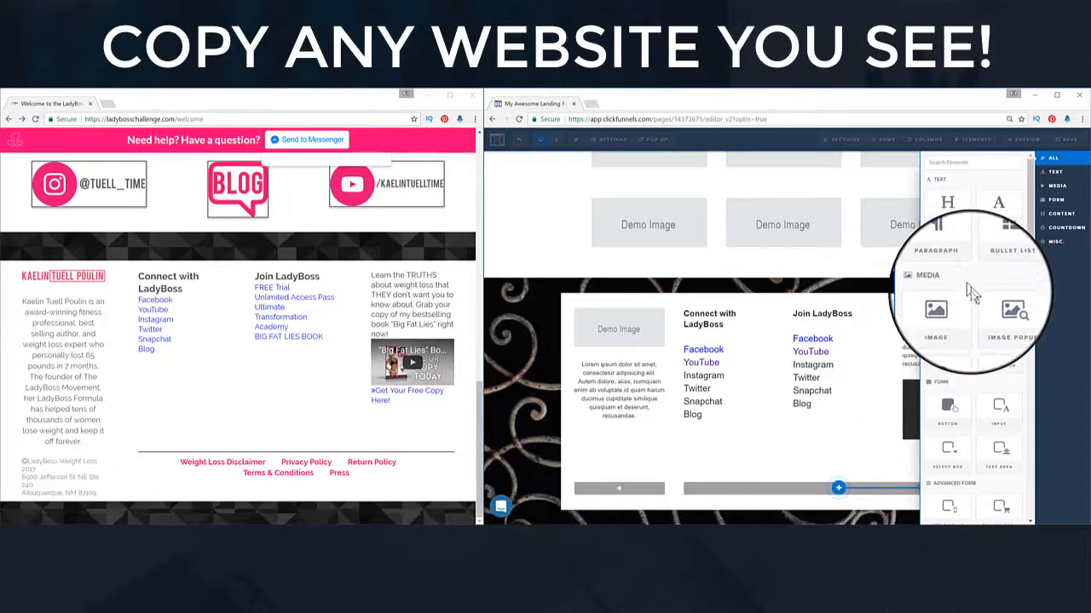
click(957, 262)
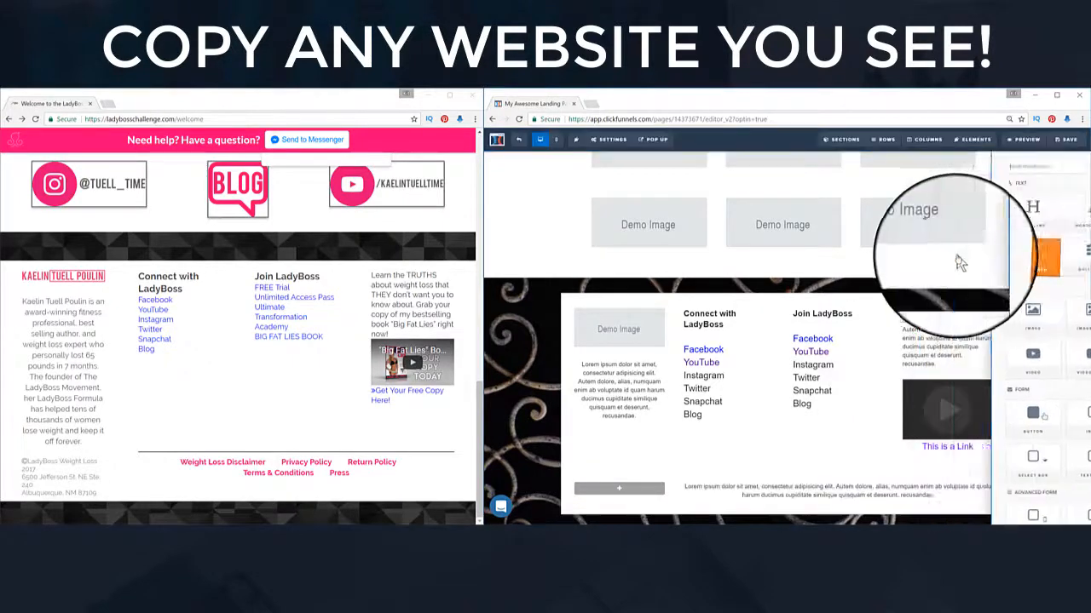
double_click(846, 499)
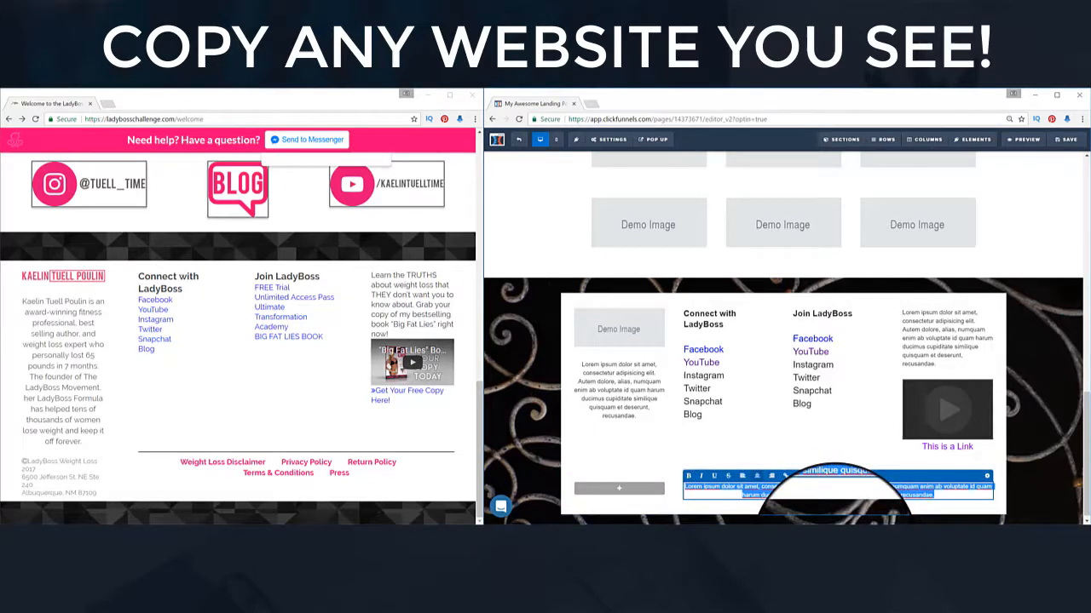
key(BackSpace)
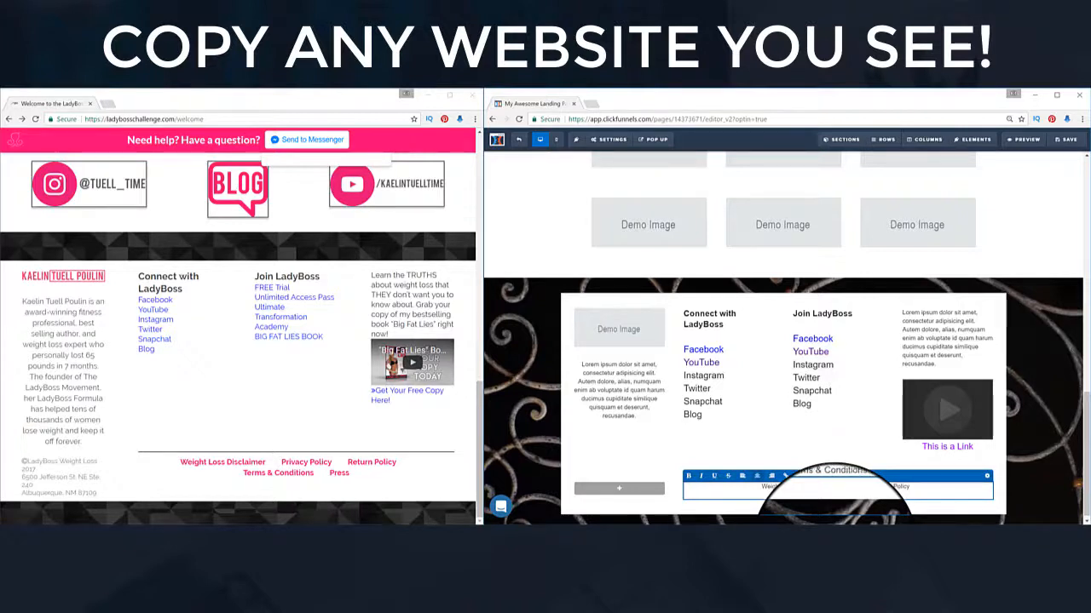
click(851, 454)
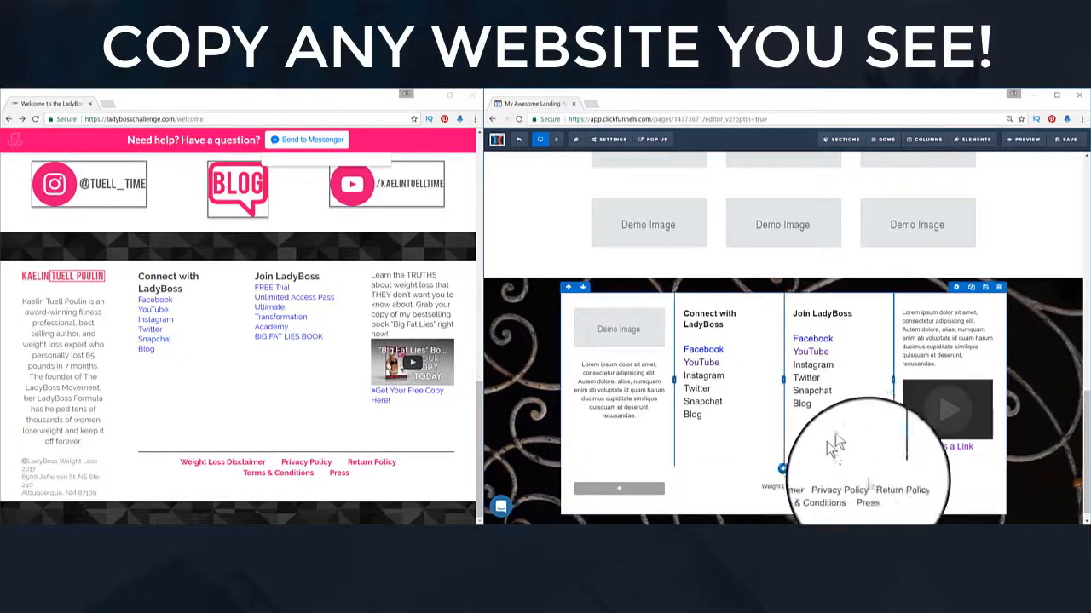
Step: Enlarge the legal links' font size and color them magenta pink
click(960, 474)
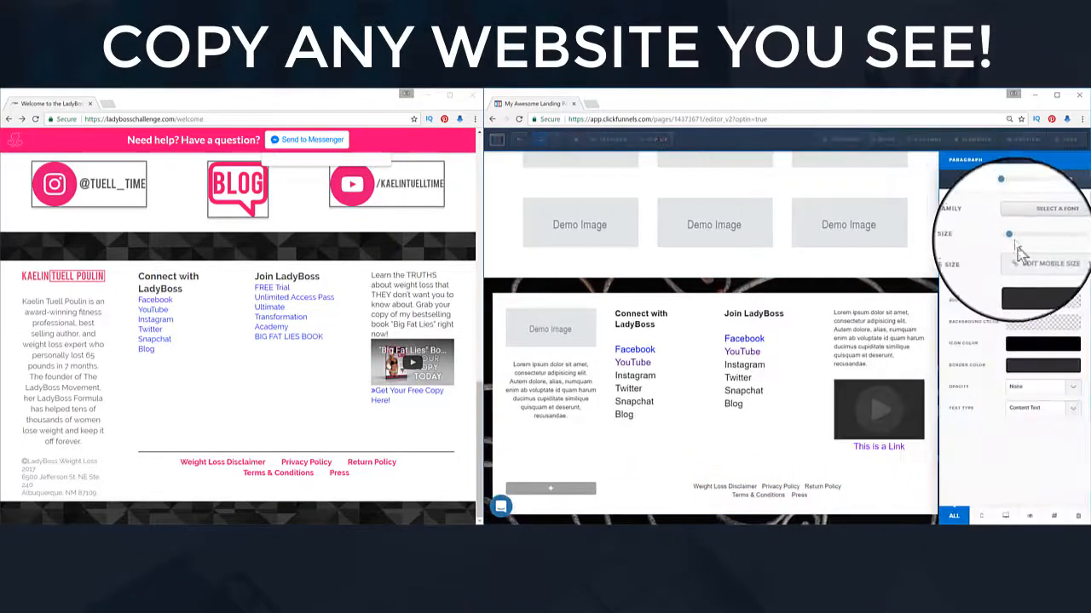
mouse_move(1012, 244)
mouse_down()
mouse_move(1029, 245)
mouse_move(1019, 245)
mouse_up()
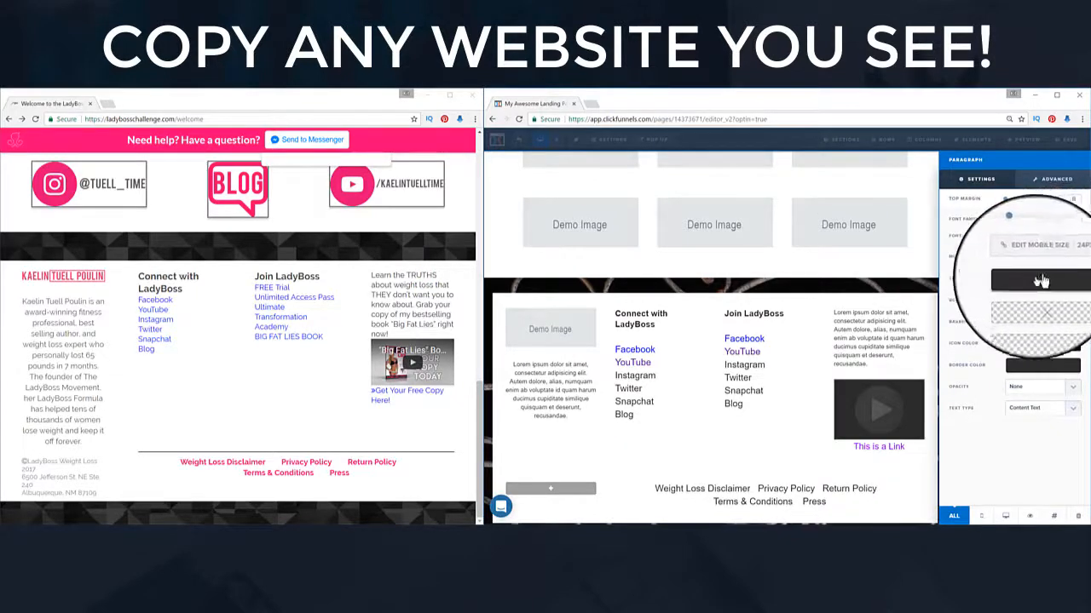
click(1028, 343)
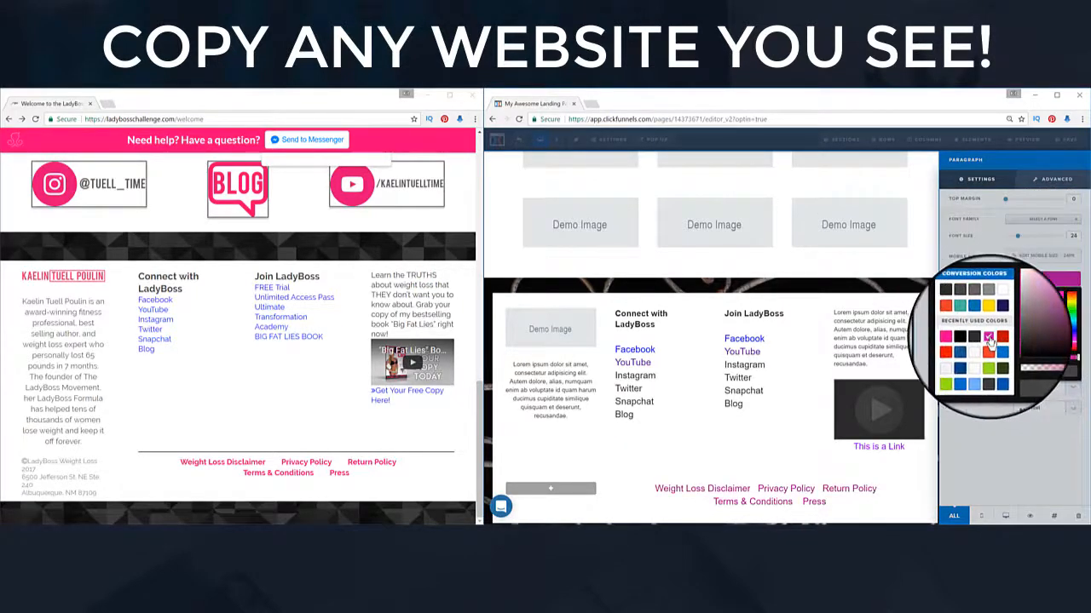
click(988, 338)
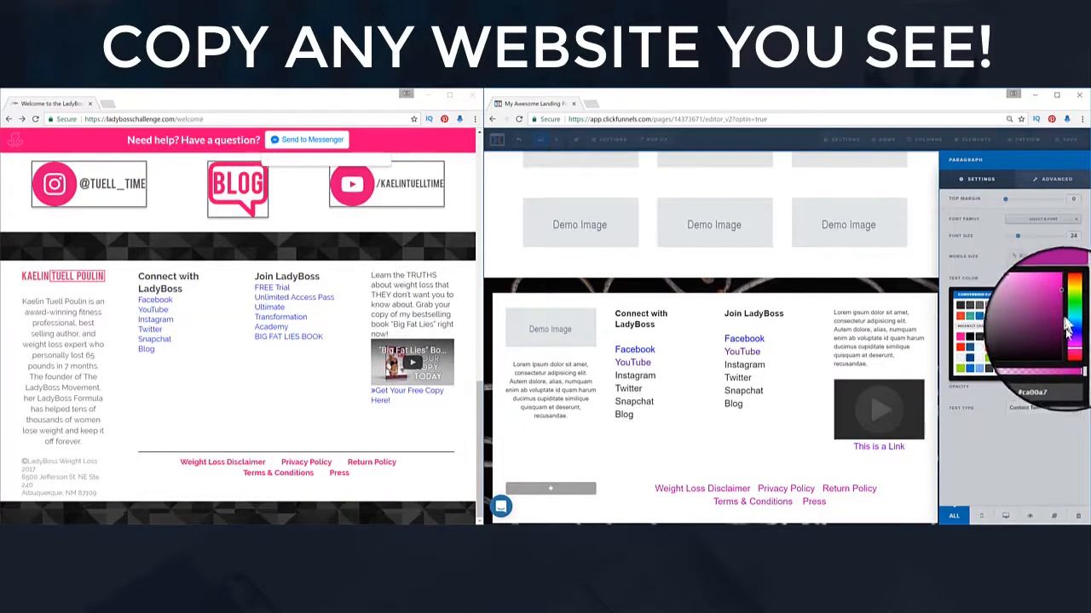
drag(1070, 344, 1070, 349)
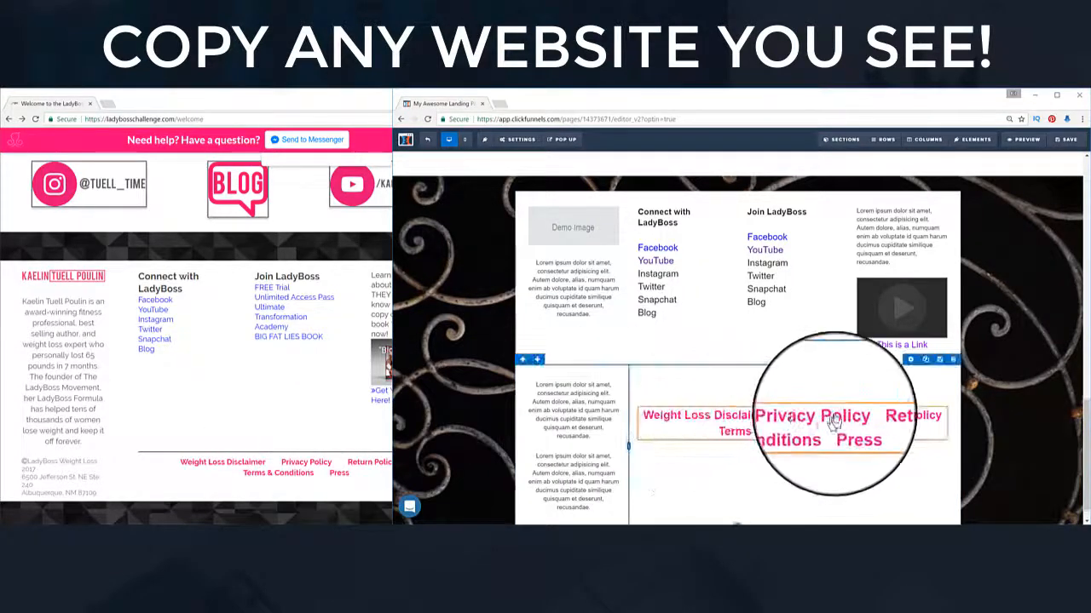
Step: Give the legal links a solid 2px top border
click(916, 413)
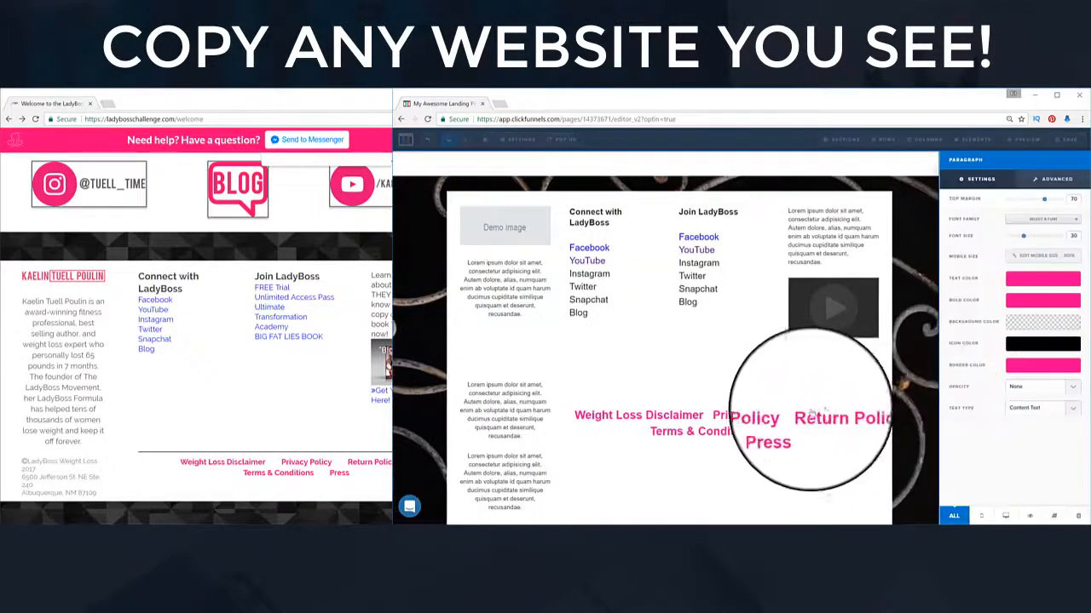
click(1055, 181)
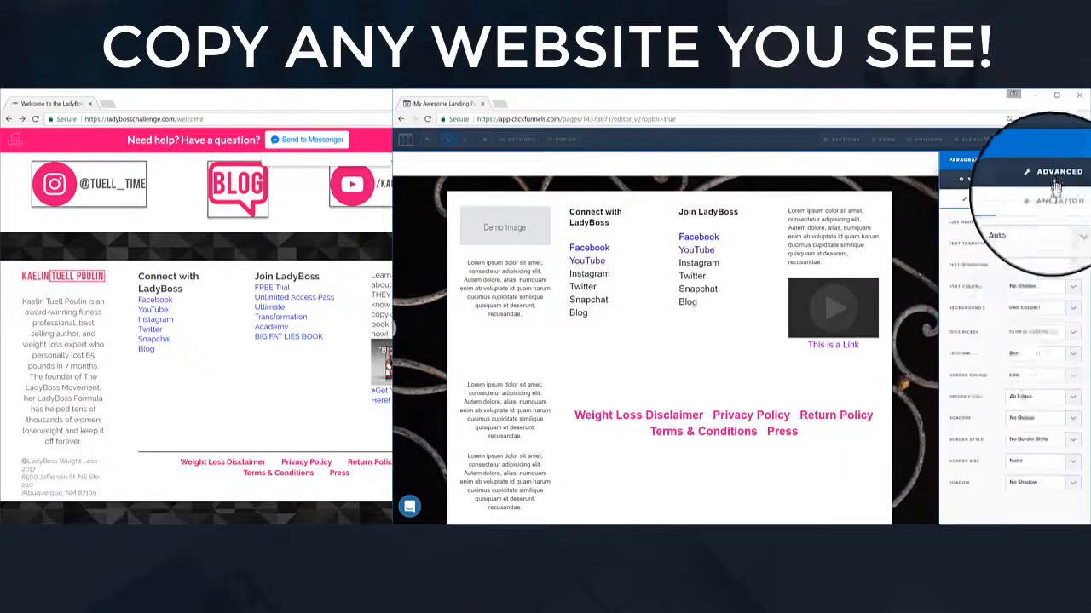
click(1026, 411)
click(1025, 452)
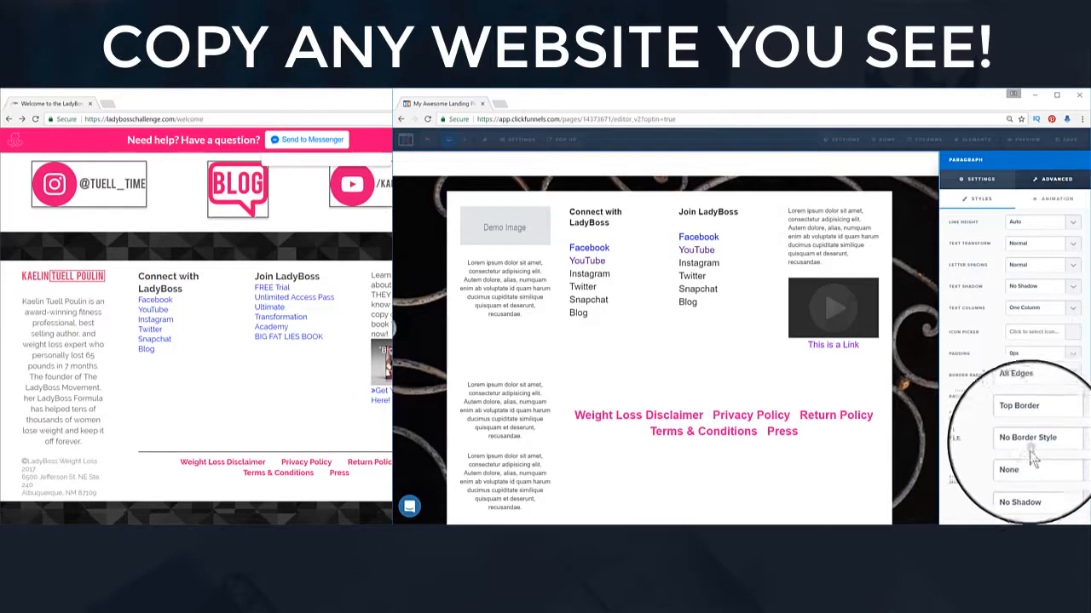
click(1027, 428)
click(1029, 467)
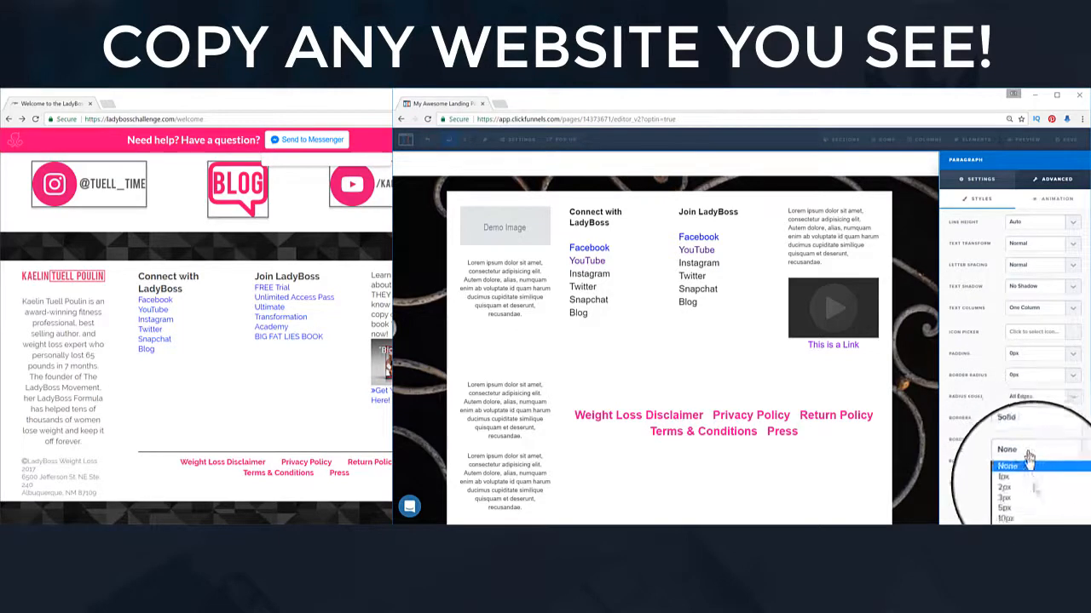
click(1030, 506)
click(1035, 439)
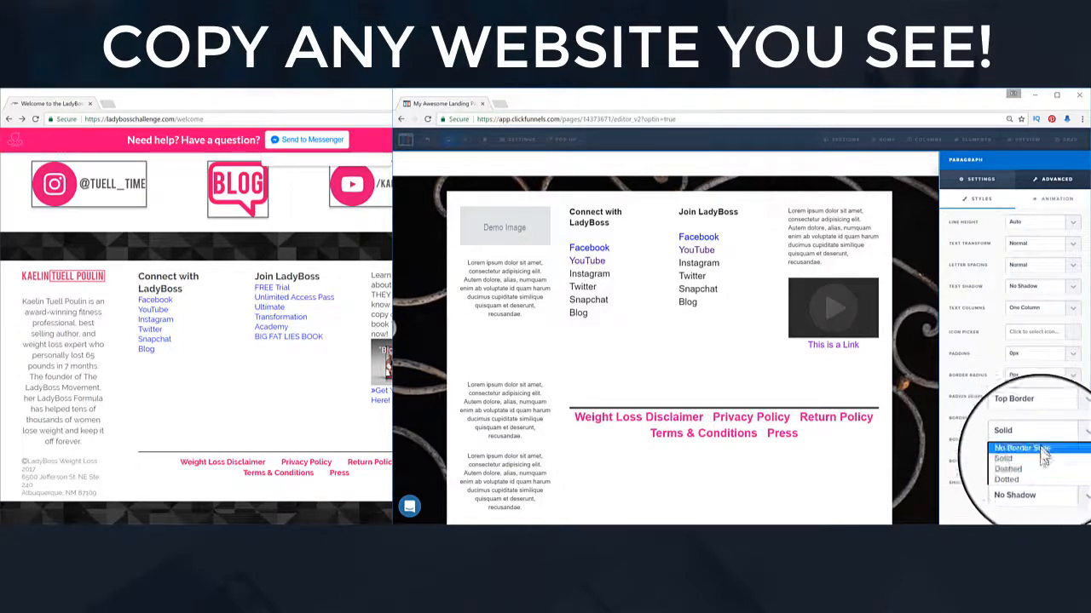
click(1031, 450)
click(1031, 460)
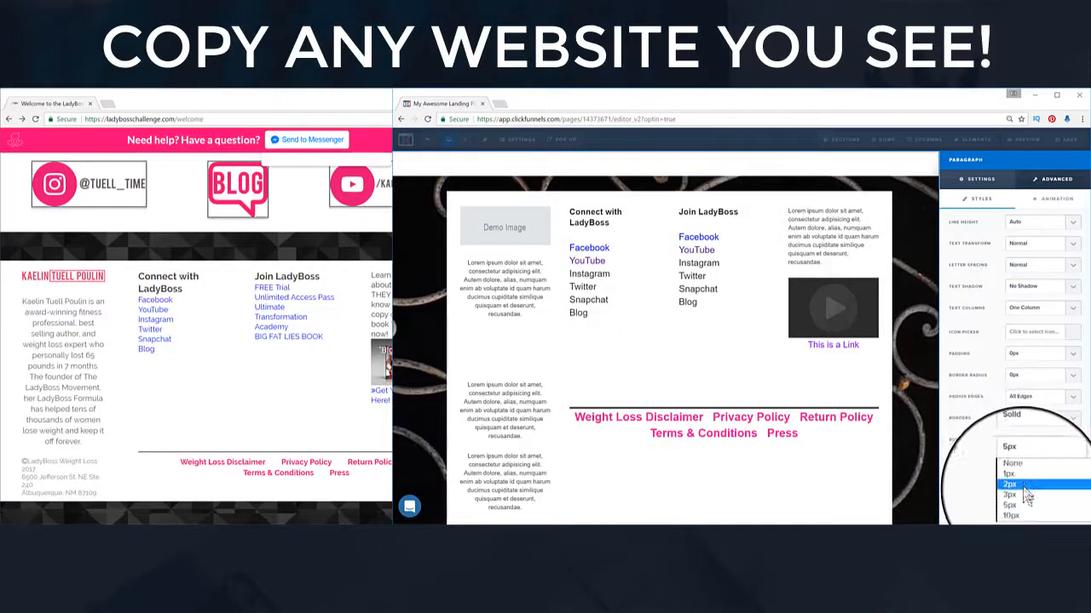
click(1027, 498)
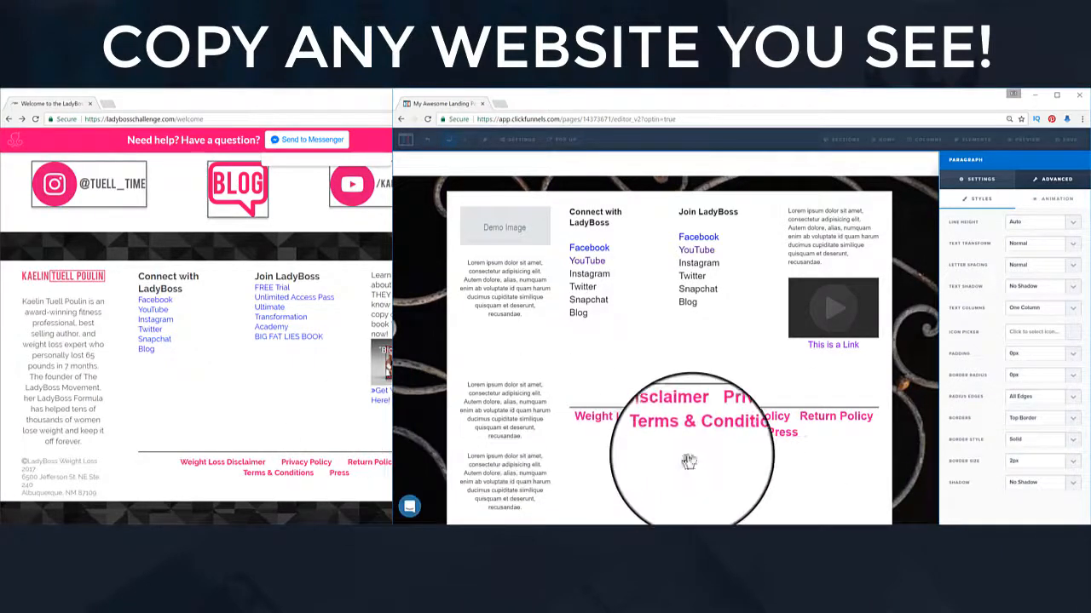
click(803, 439)
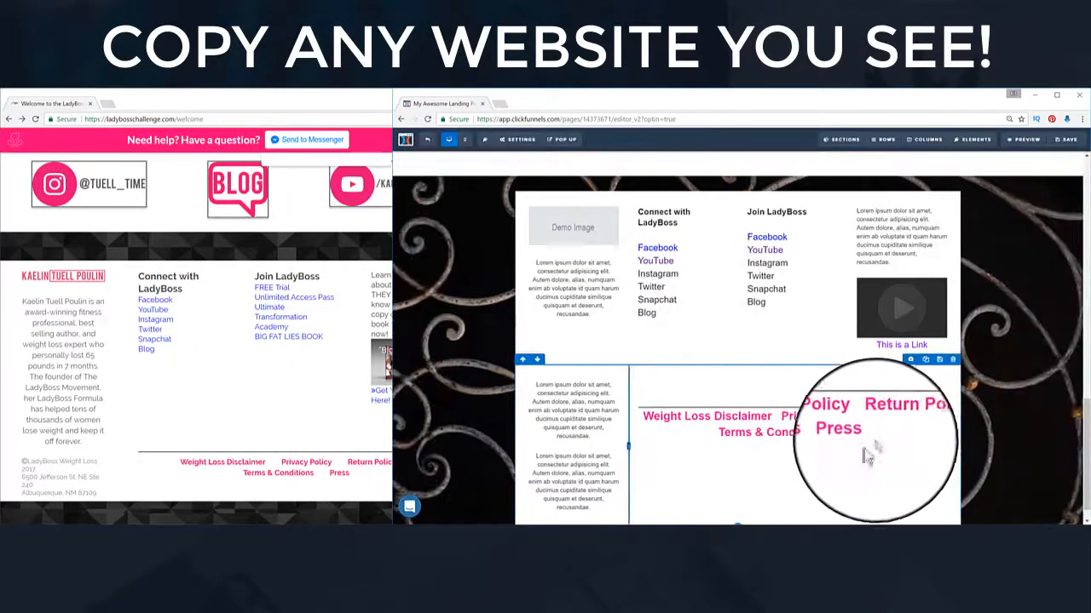
Step: Increase the legal links' top margin and add 10px padding
click(890, 425)
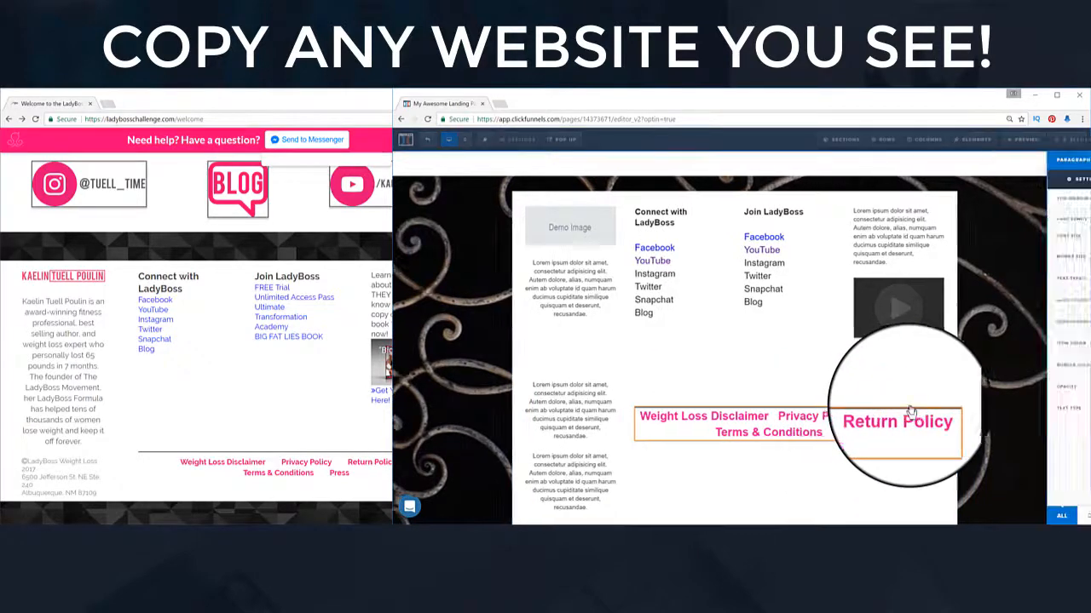
drag(1046, 203, 1049, 207)
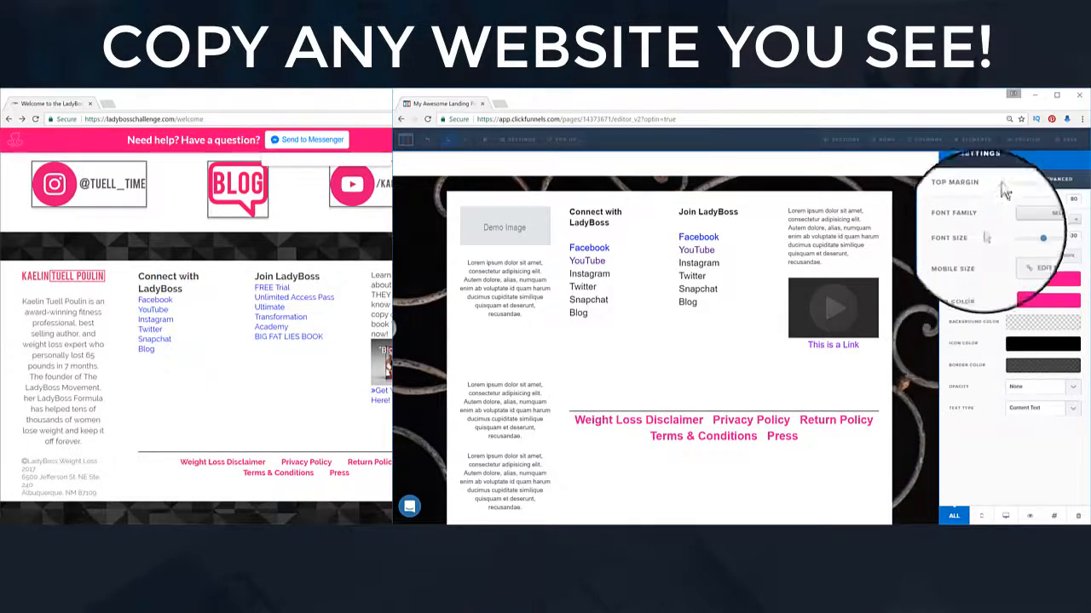
click(1057, 179)
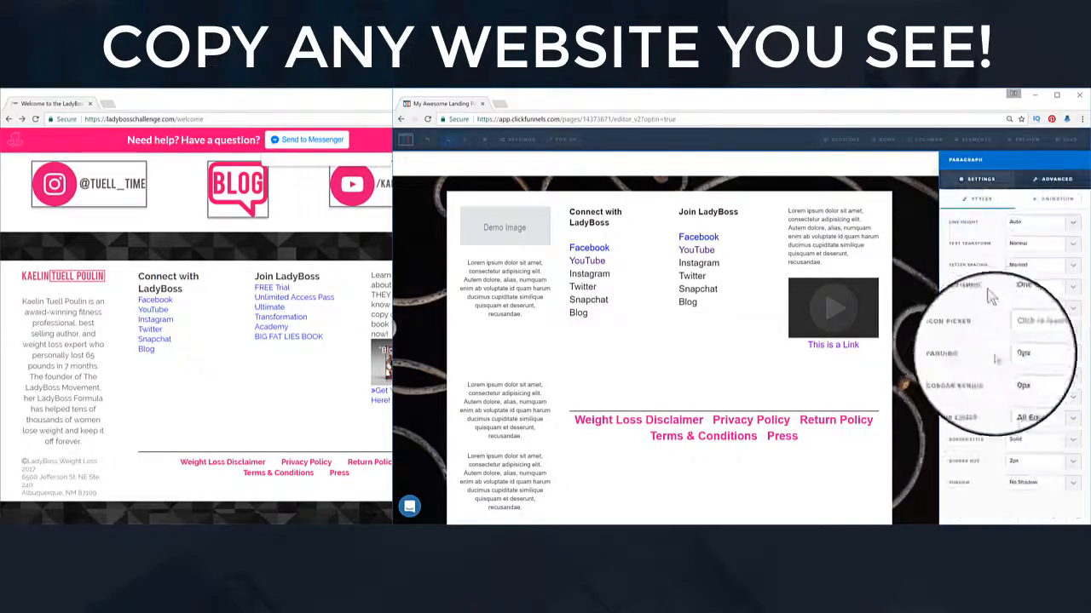
click(1069, 362)
click(1045, 383)
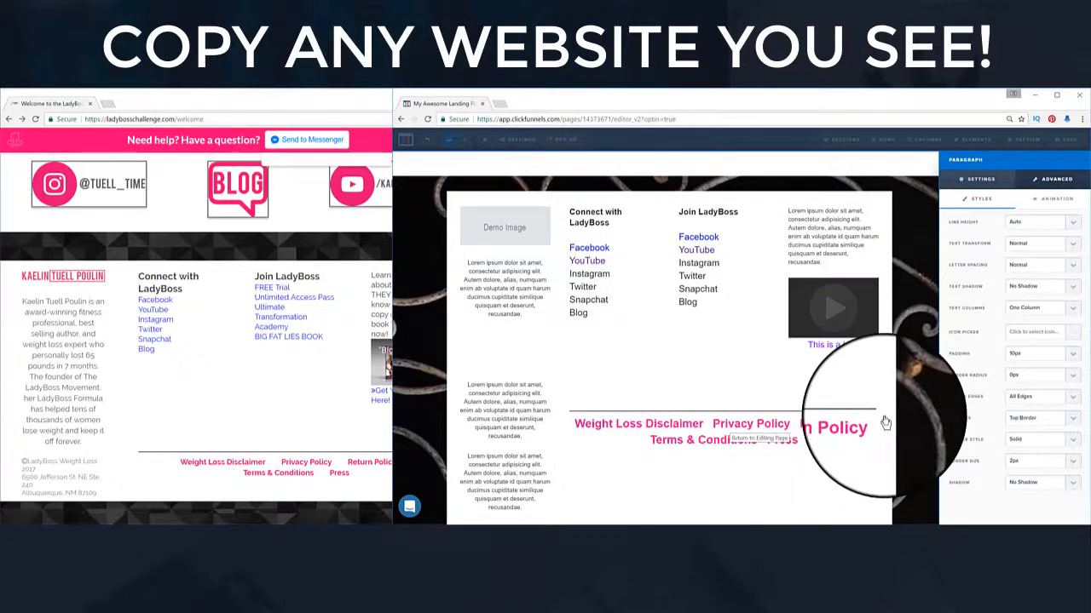
click(922, 409)
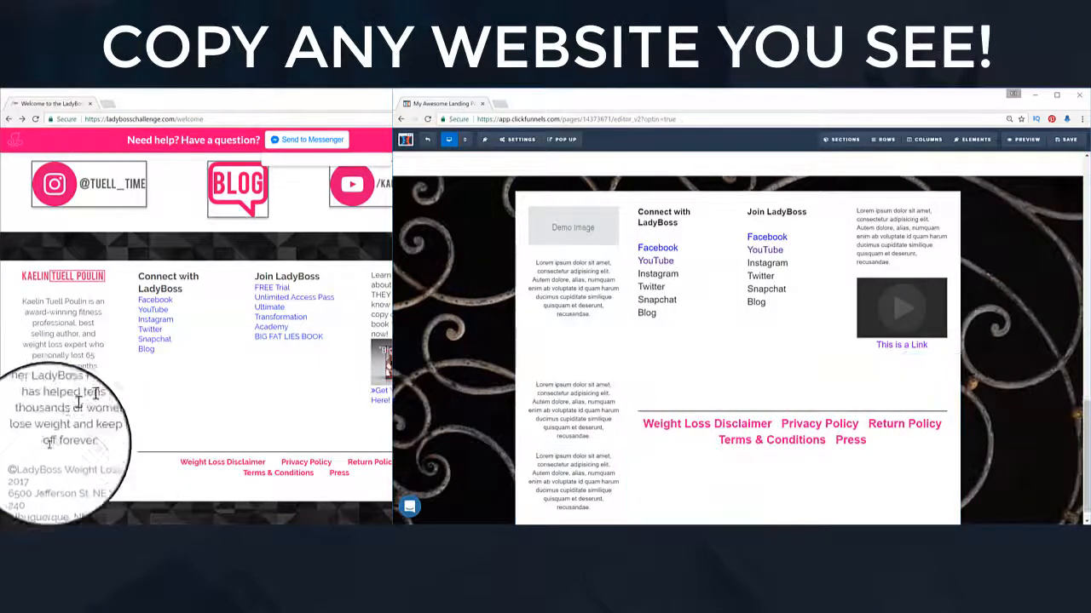
Step: Add a copyright symbol icon to the left footer paragraph using the Icon Picker
triple_click(567, 400)
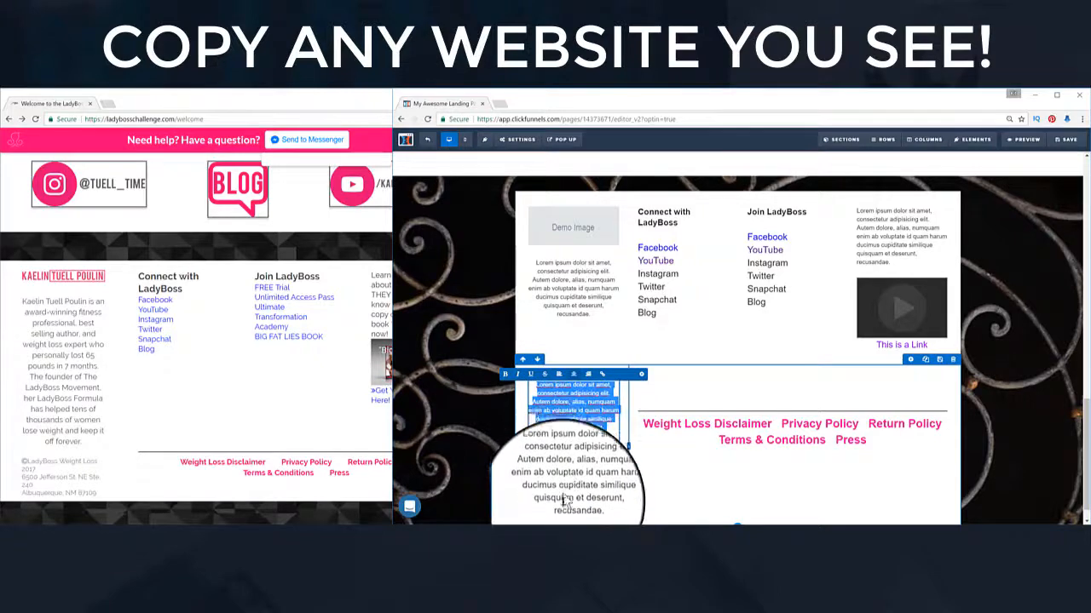
click(521, 435)
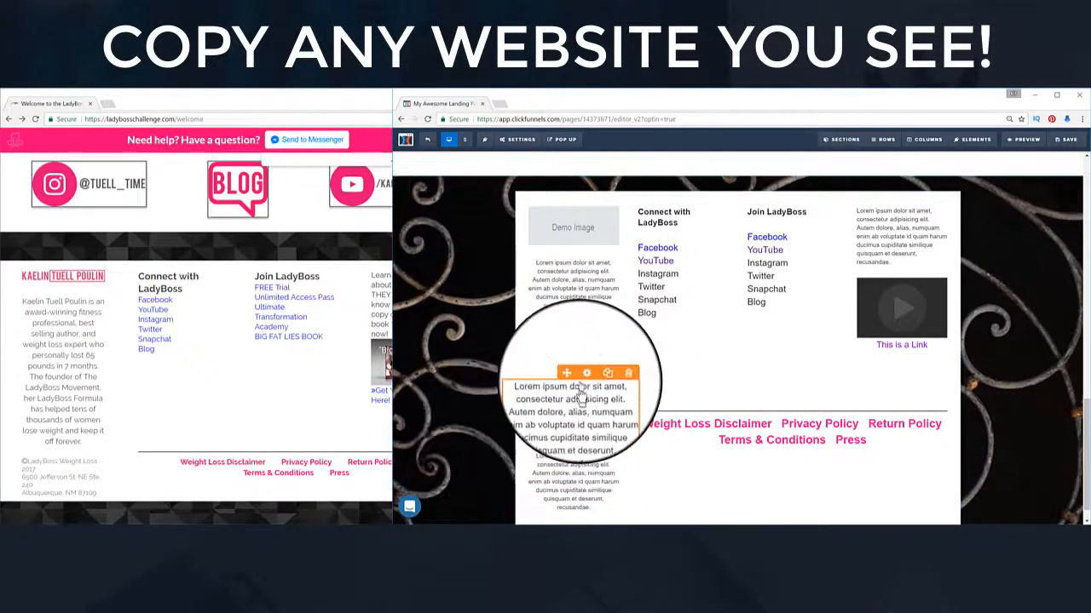
click(584, 377)
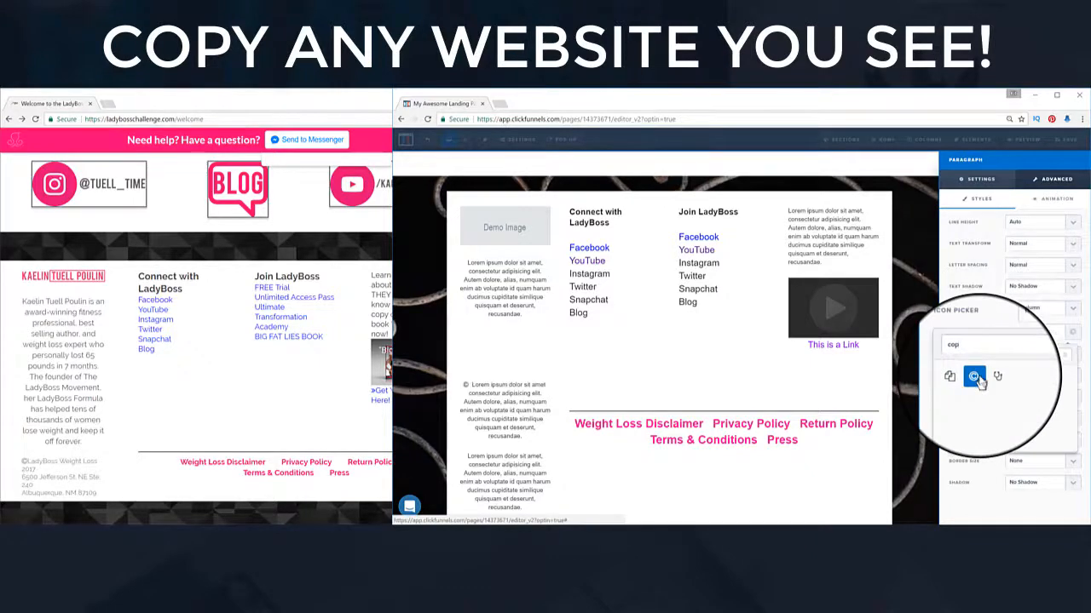
click(975, 377)
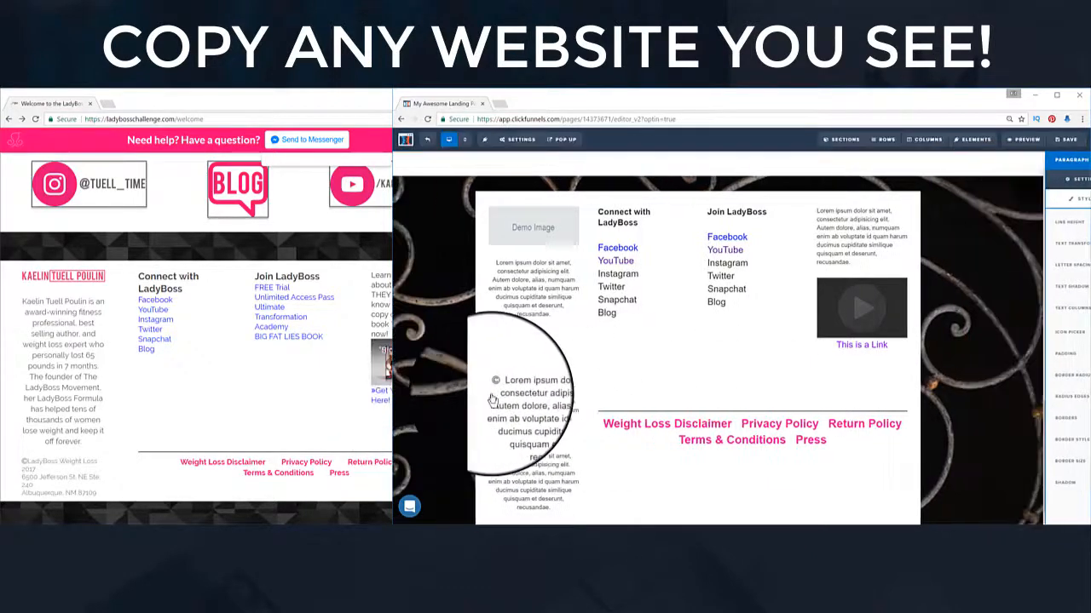
Step: Replace the placeholder text with 'Your Company Info', 'Address' and 'City, St. Zip' lines
click(602, 433)
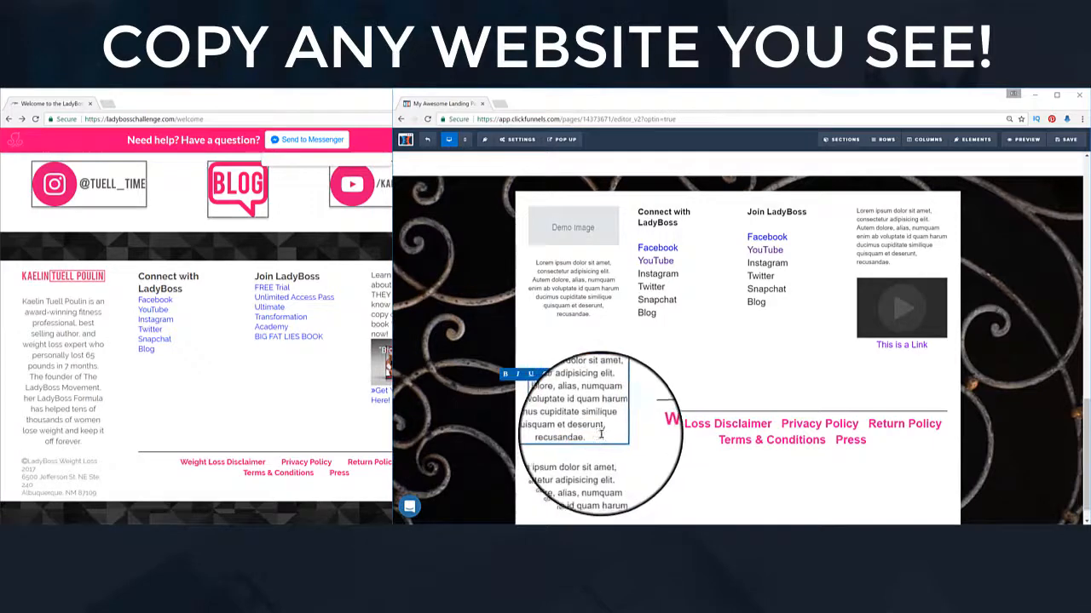
drag(602, 434, 558, 392)
key(BackSpace)
key(BackSpace)
key(BackSpace)
key(BackSpace)
key(BackSpace)
key(BackSpace)
key(BackSpace)
key(BackSpace)
key(BackSpace)
key(BackSpace)
key(BackSpace)
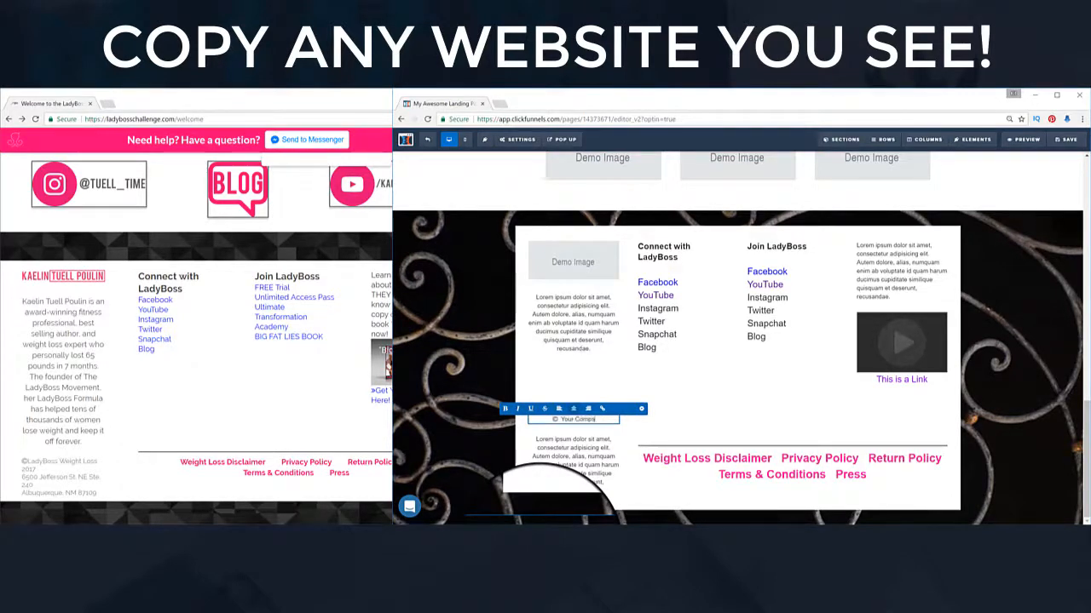
key(Return)
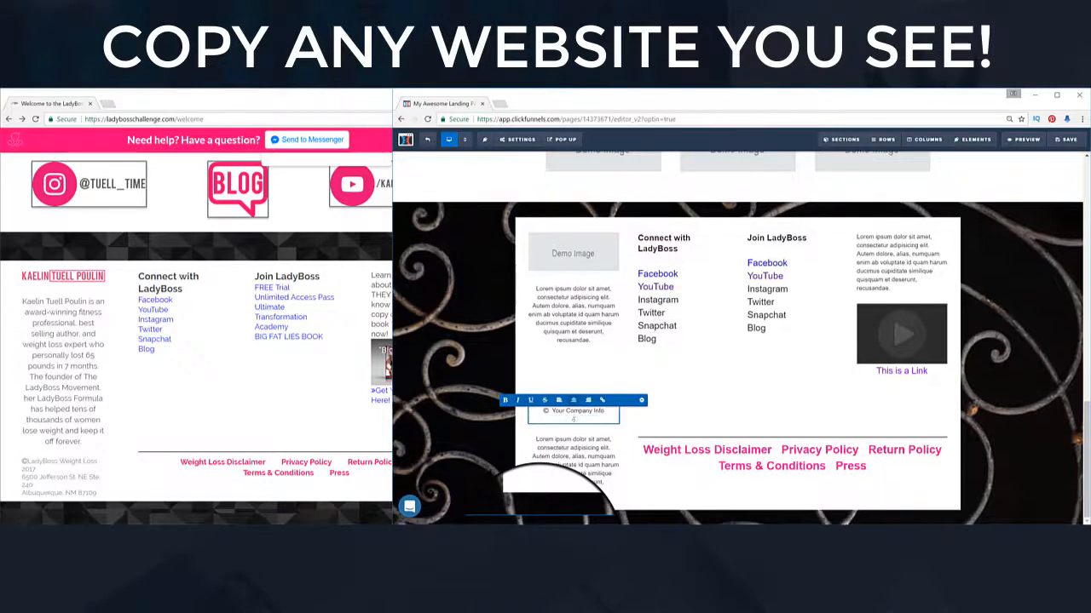
key(Return)
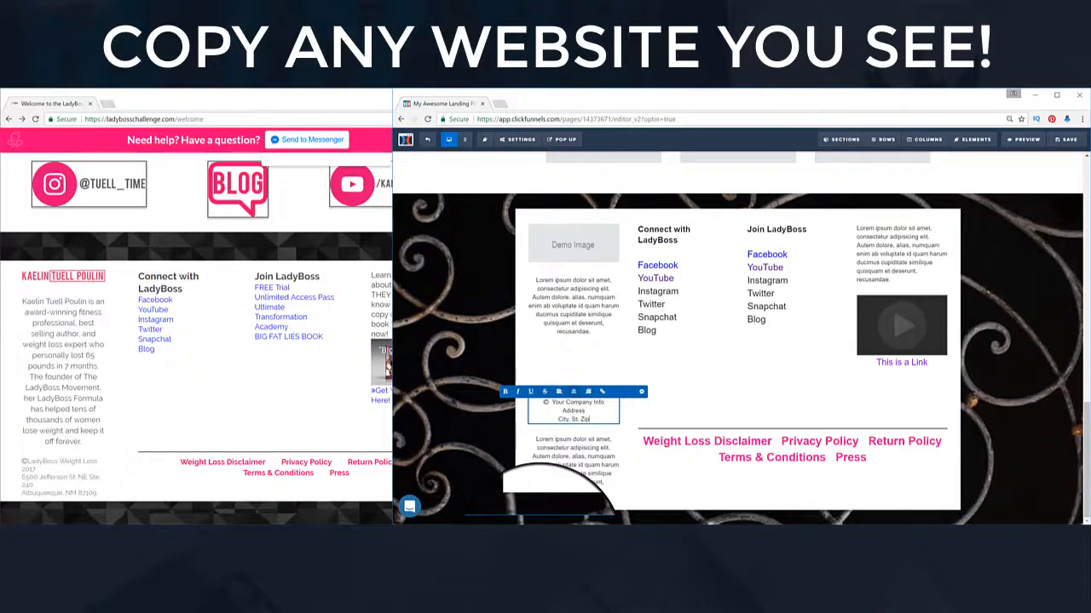
scroll(575, 494, down, 1)
Step: Delete the leftover lorem ipsum paragraph beneath the copyright block and confirm with OK
click(573, 474)
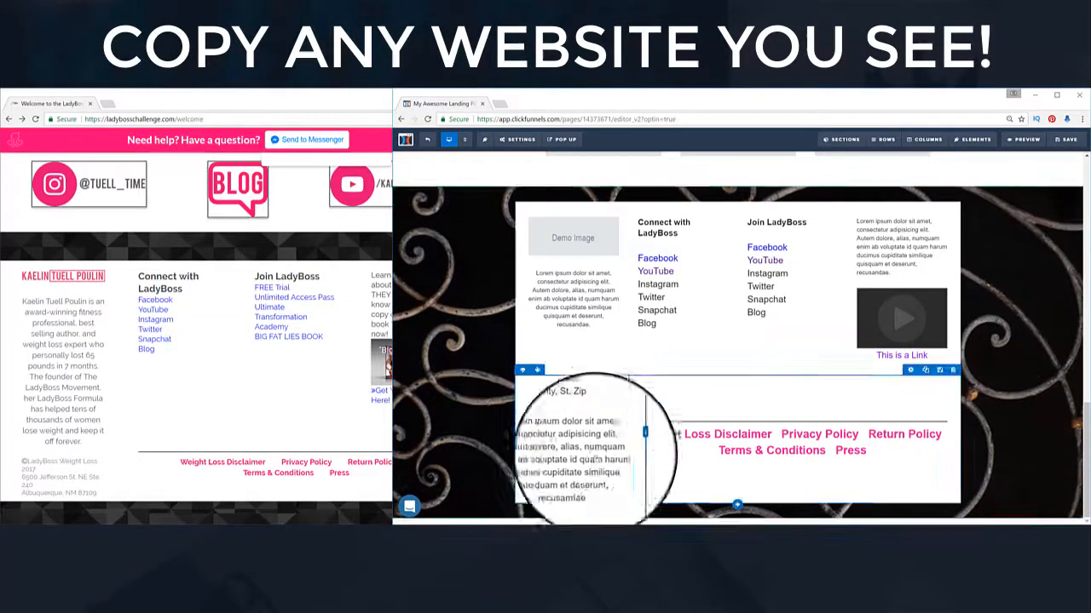
click(612, 423)
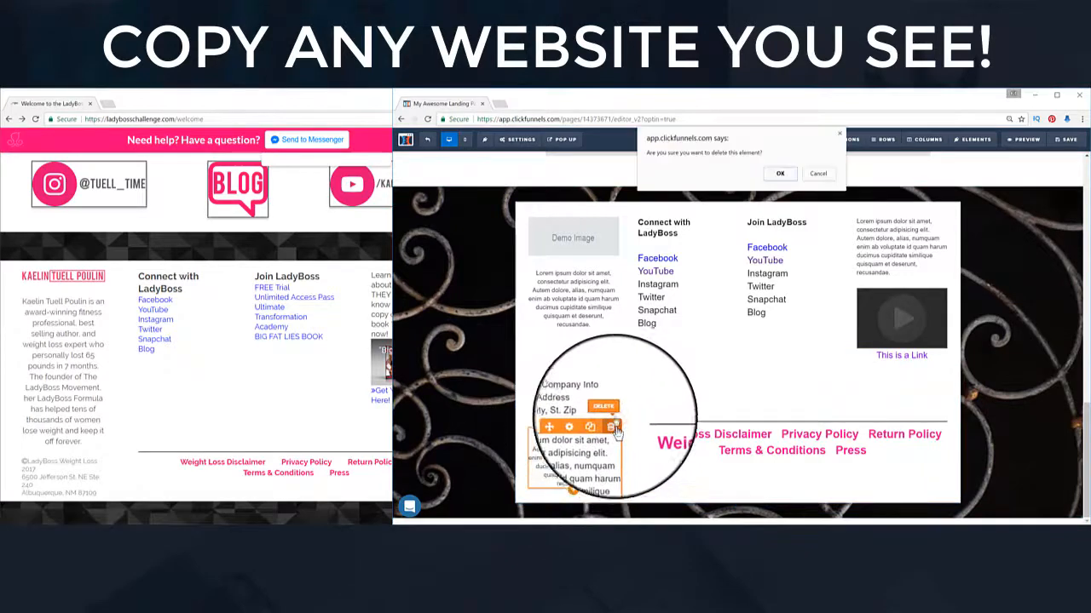
click(777, 175)
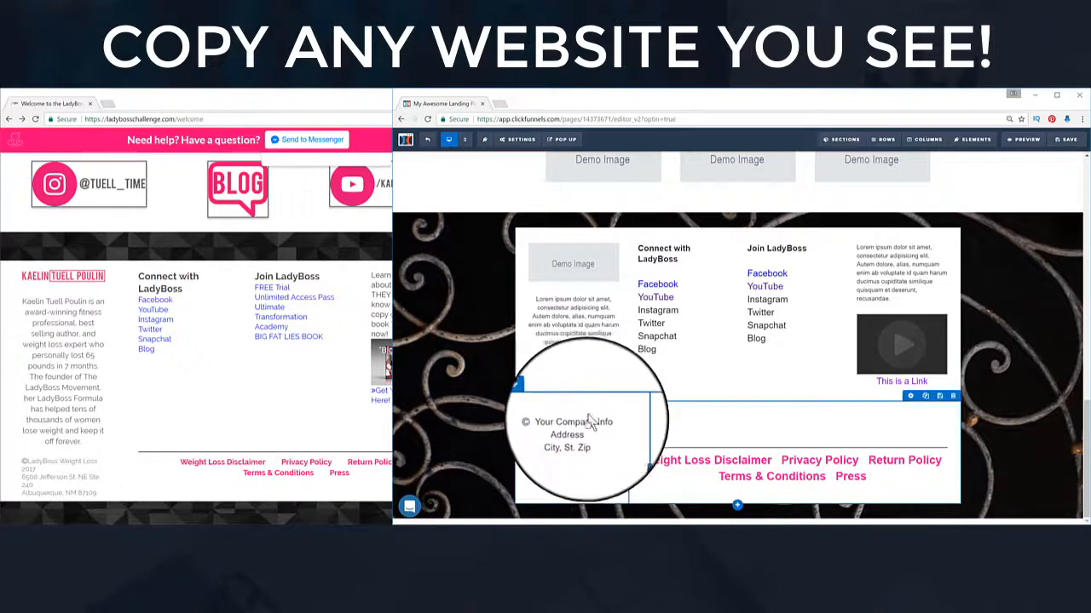
Step: Nudge the company info block's top margin slightly and check the footer row's settings
click(584, 423)
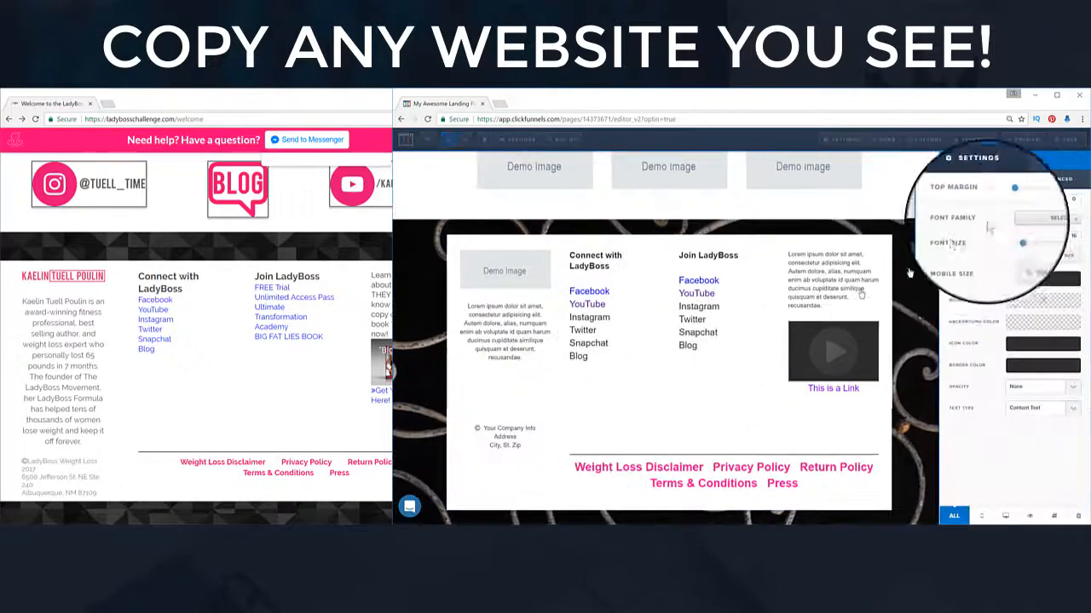
drag(1007, 207, 1026, 206)
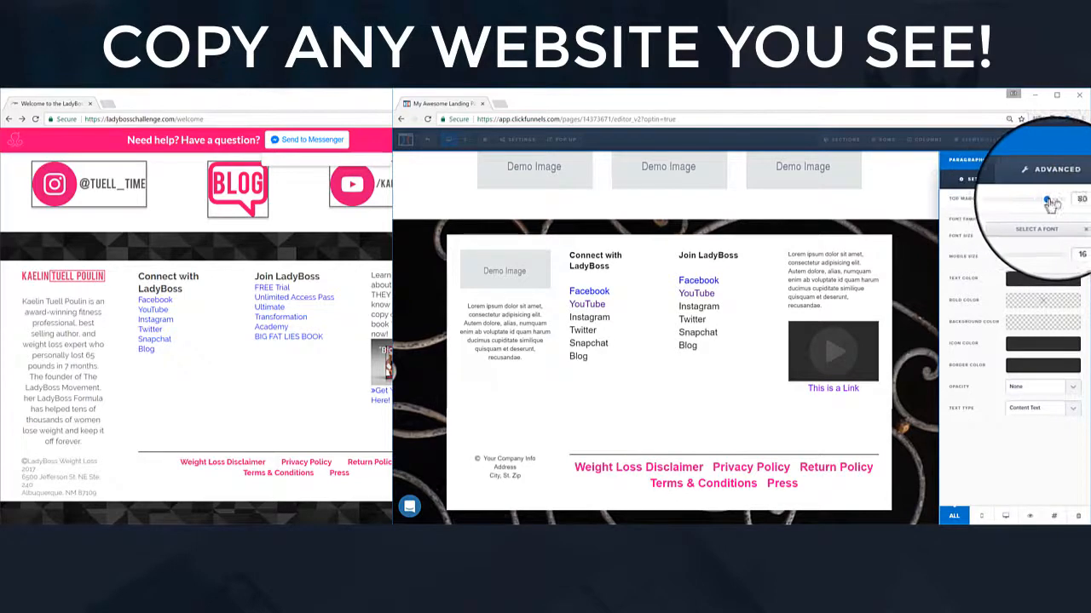
click(893, 414)
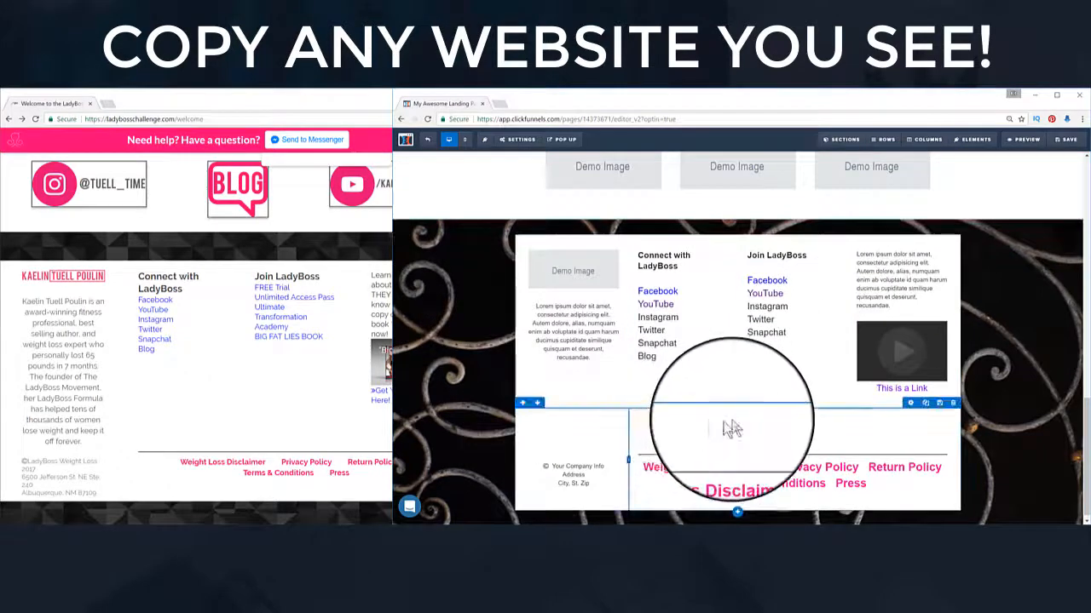
click(910, 403)
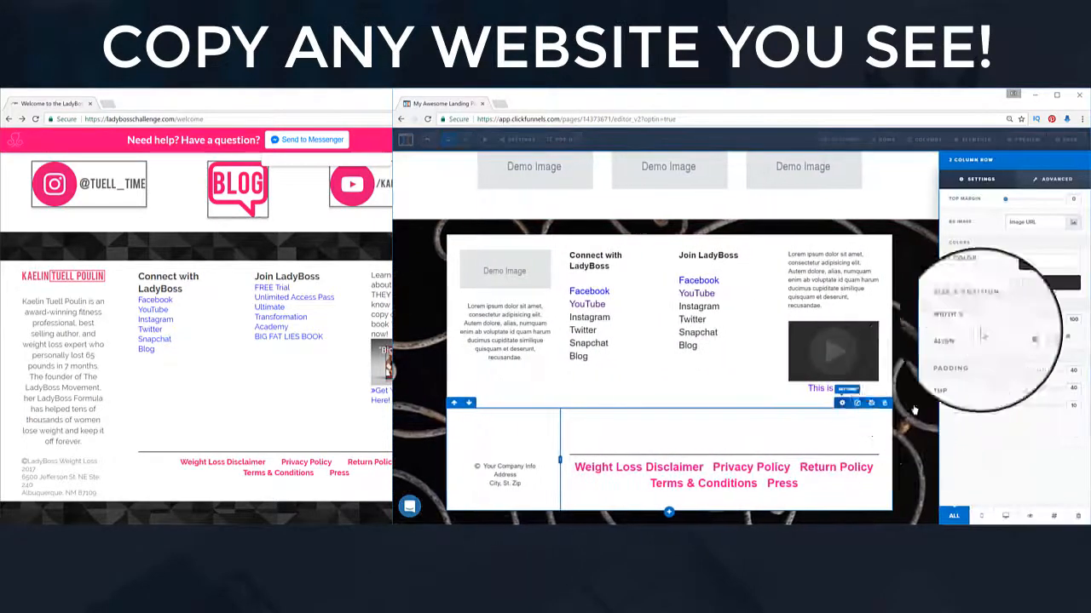
click(820, 445)
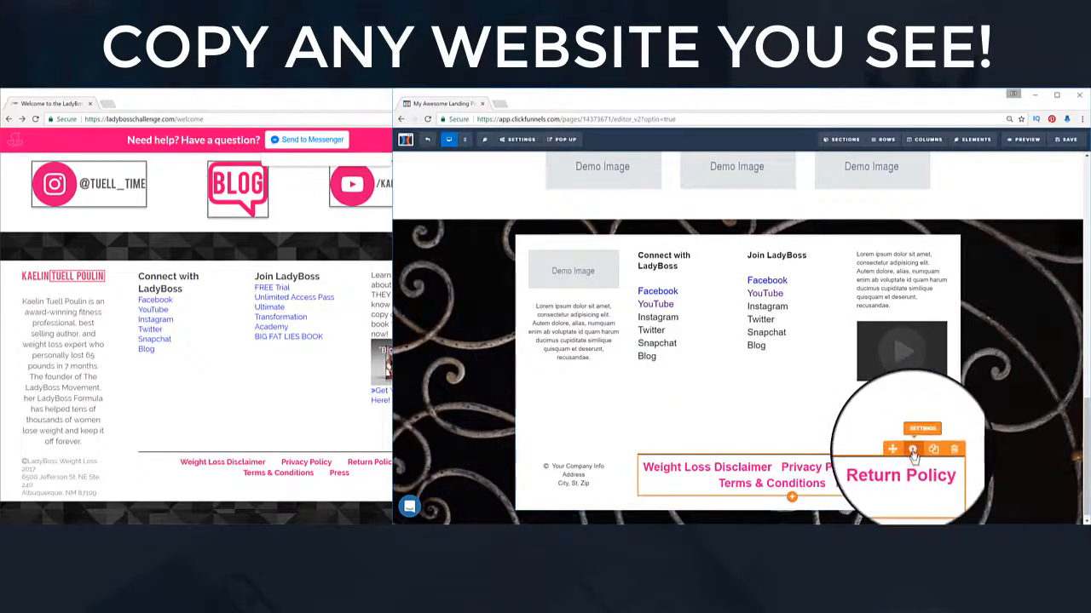
Step: Shrink the pink legal links' top margin and cut the address block's top margin from 100 to 20
click(911, 450)
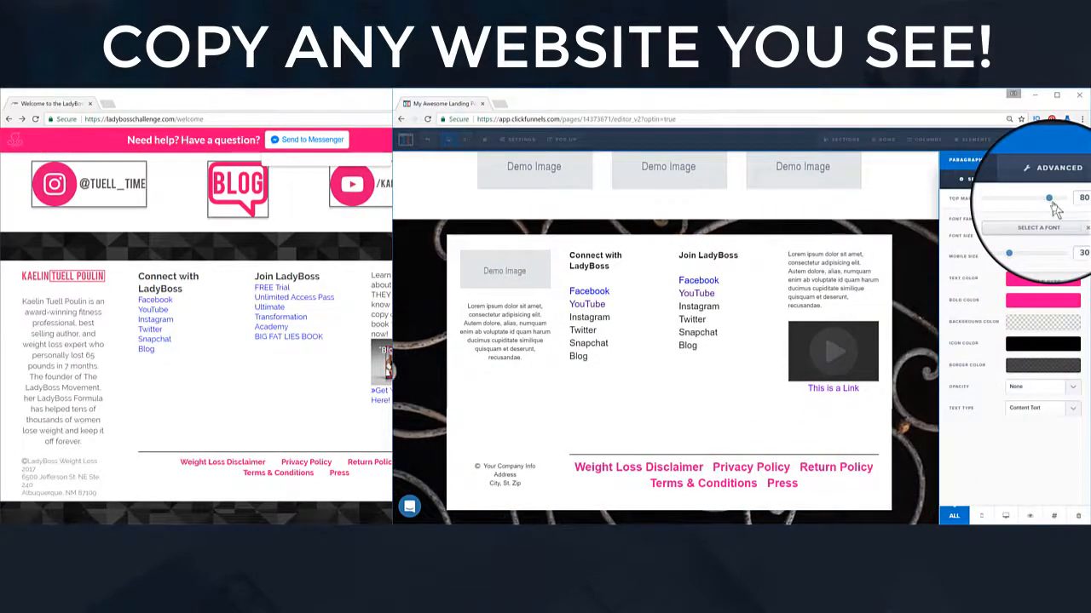
drag(1048, 204, 1006, 211)
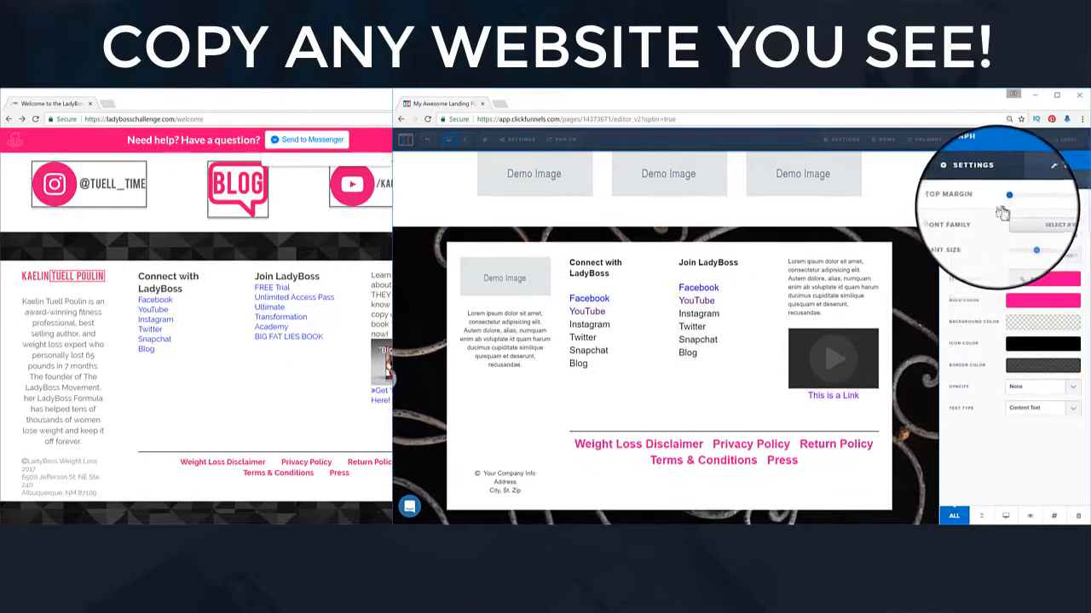
click(563, 471)
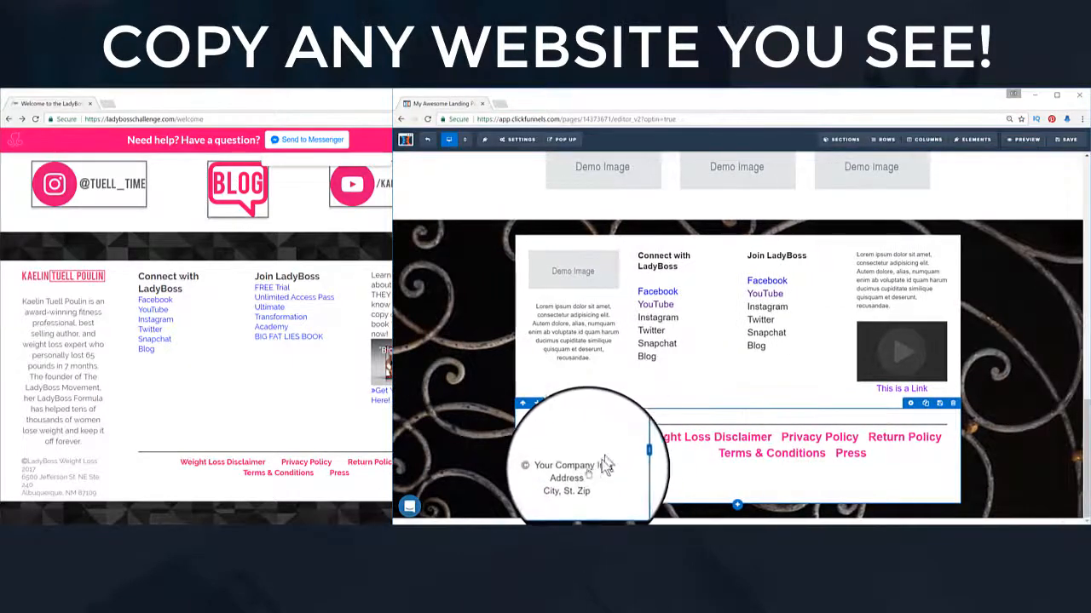
click(586, 453)
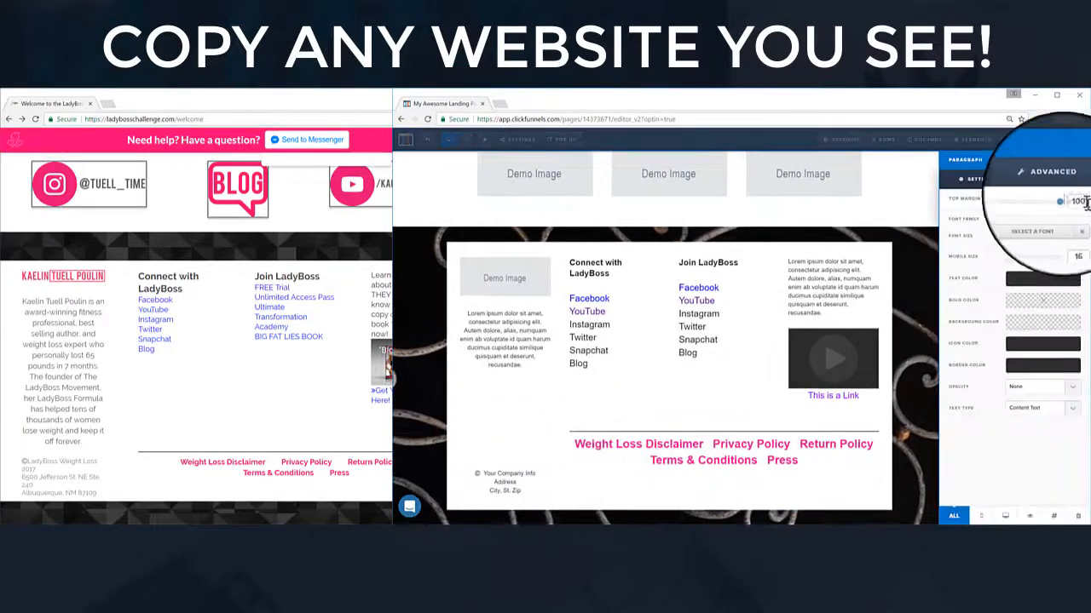
drag(1048, 201, 1017, 199)
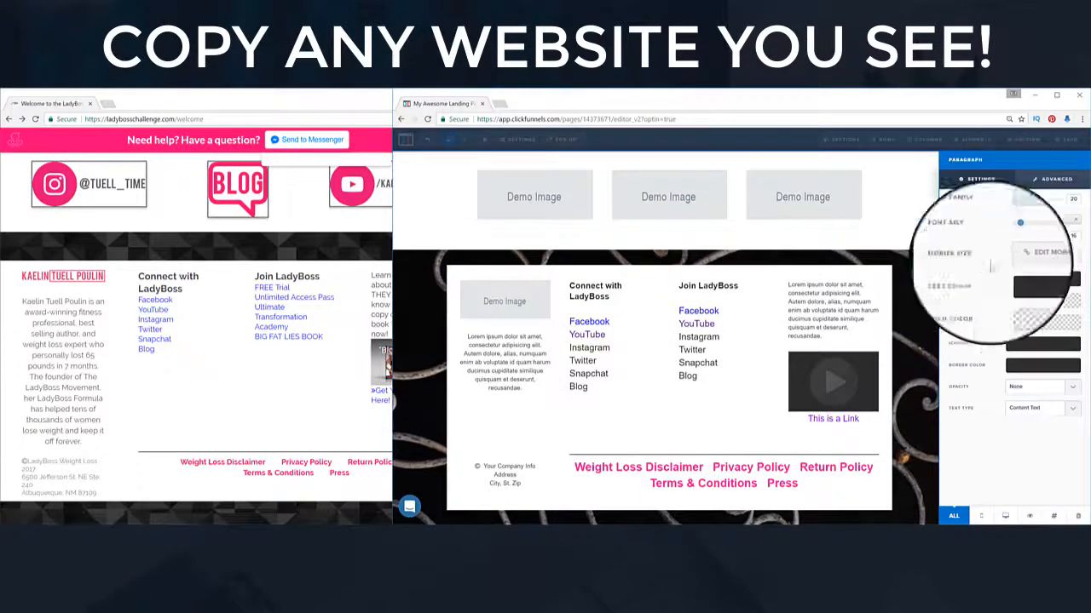
click(923, 388)
Step: Scroll the editor to compare its sections with the reference page
scroll(975, 404, up, 15)
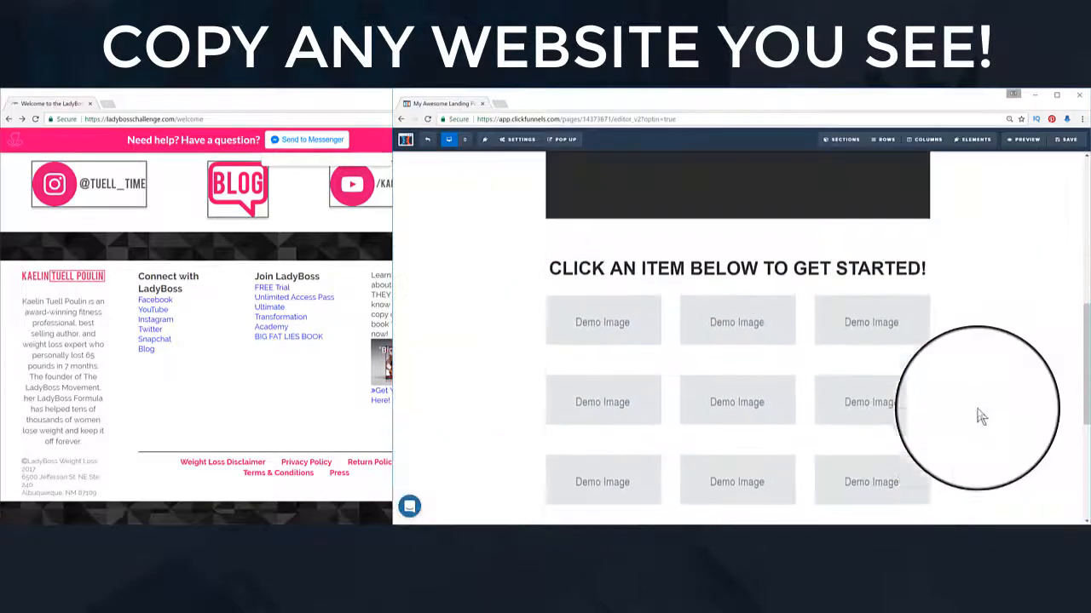
scroll(280, 345, up, 15)
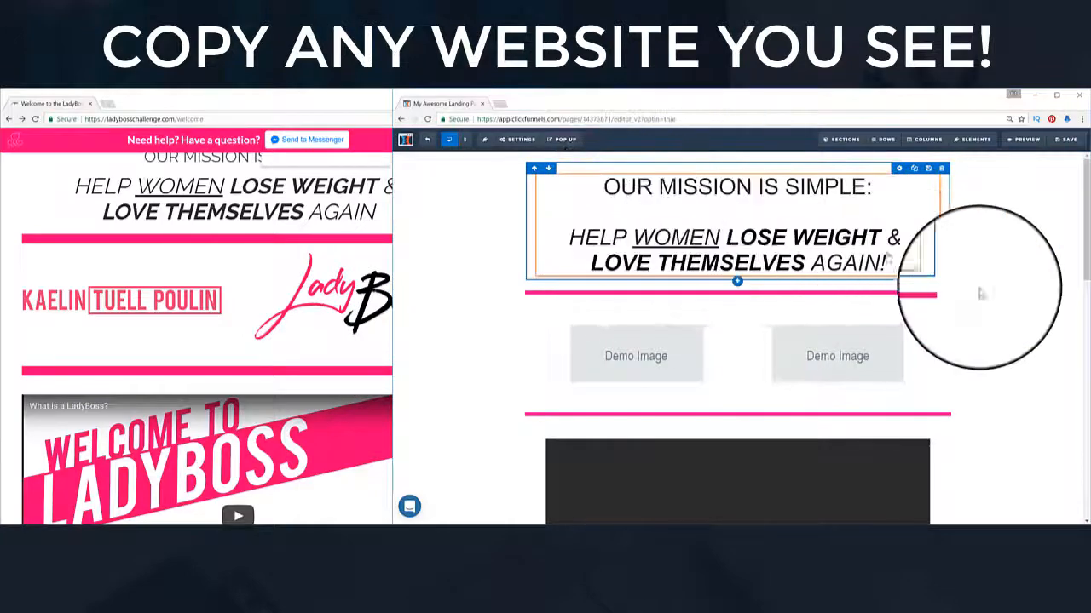
scroll(1027, 337, down, 2)
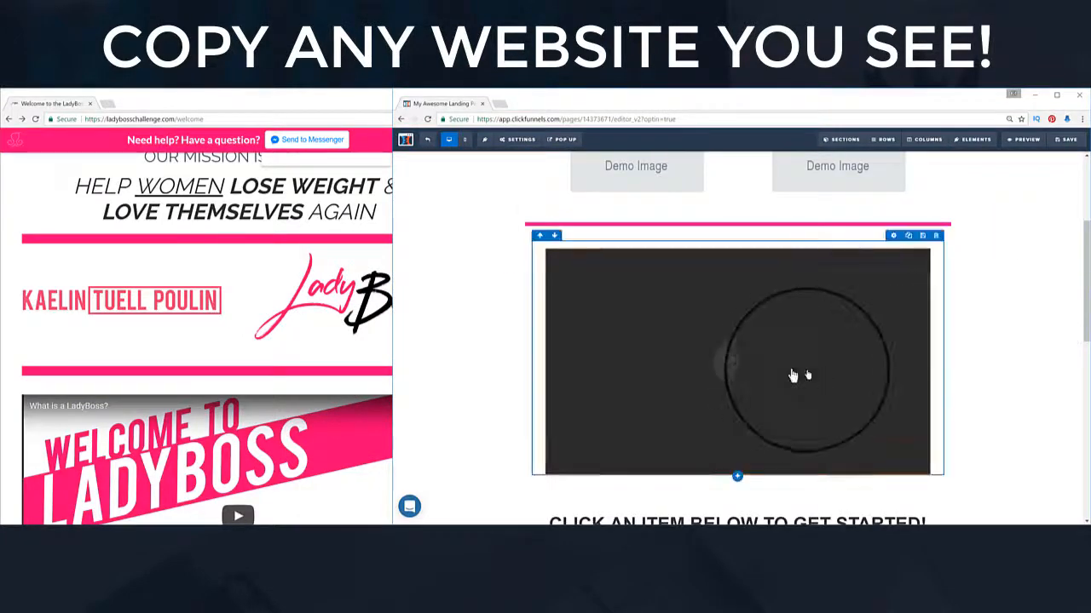
scroll(1008, 378, down, 2)
scroll(272, 417, down, 3)
scroll(272, 418, down, 2)
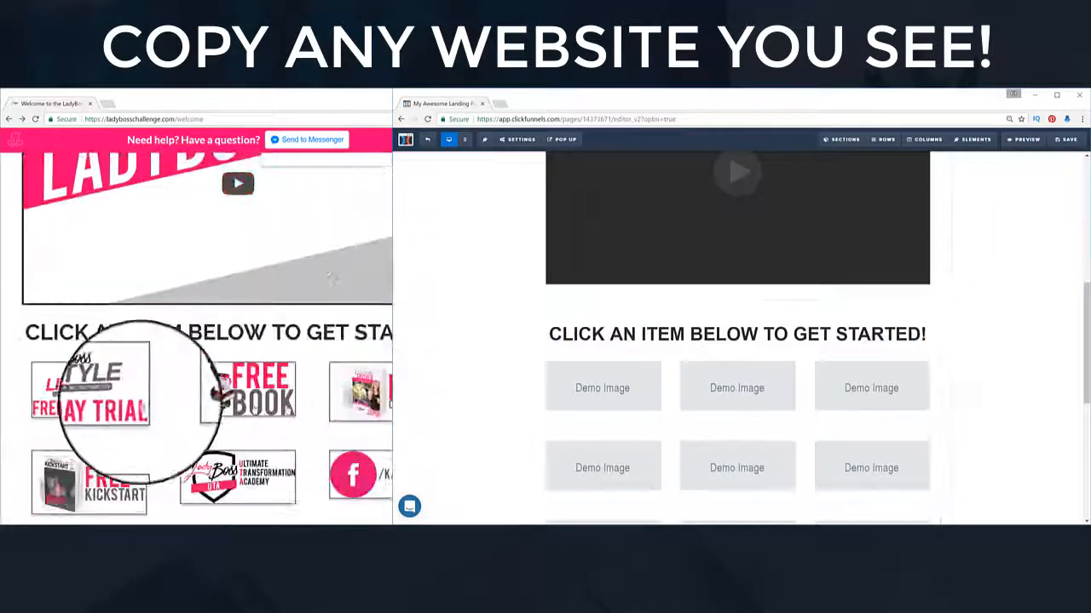
scroll(255, 389, down, 3)
Step: Bring the LadyBoss window forward and scroll to its item tiles and footer
click(285, 392)
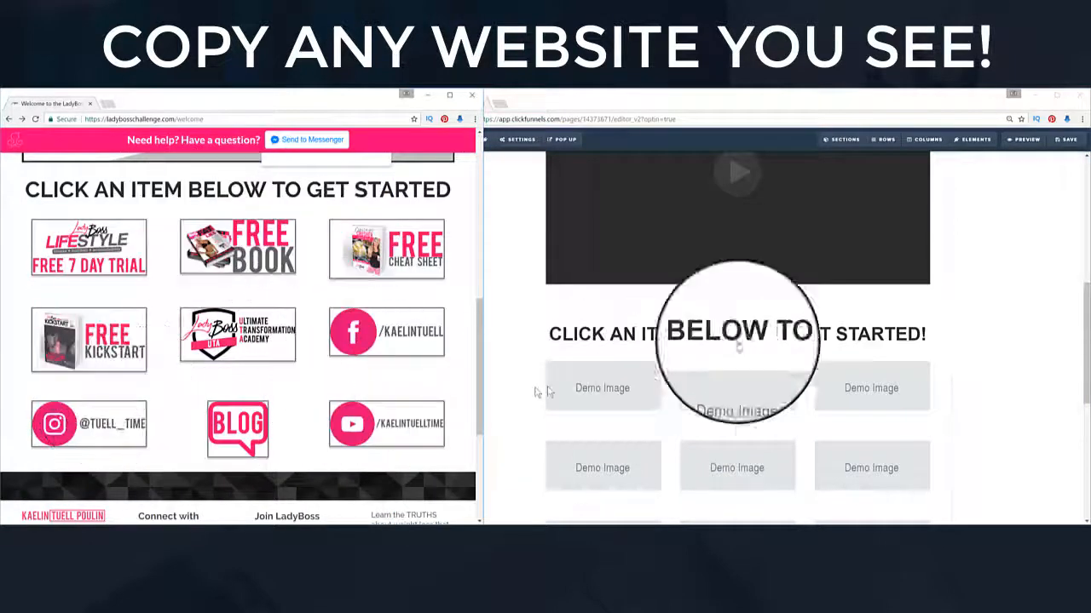
click(1054, 274)
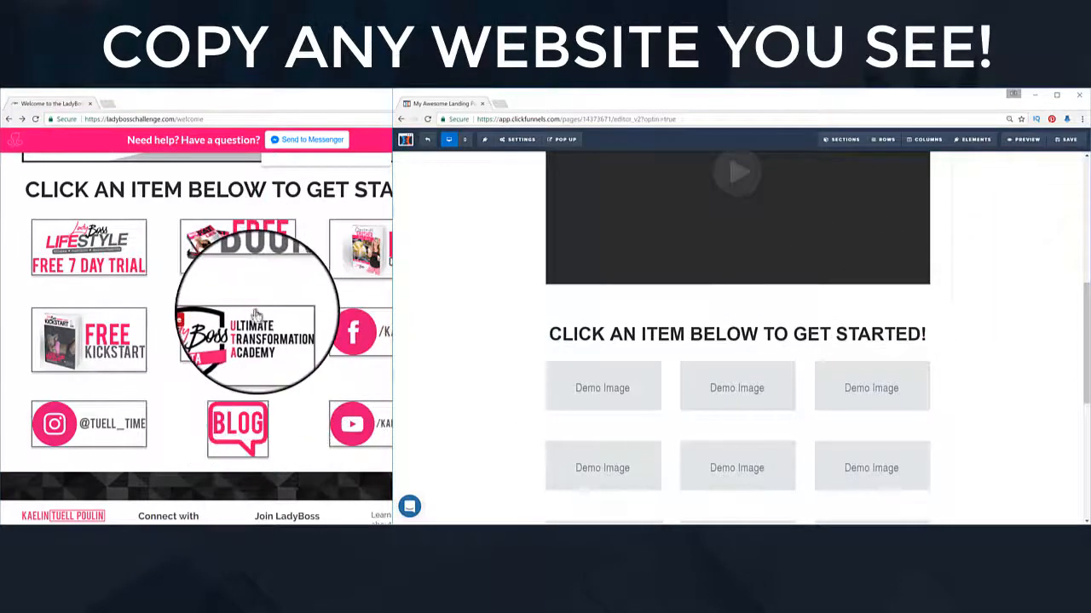
click(284, 375)
scroll(285, 380, down, 3)
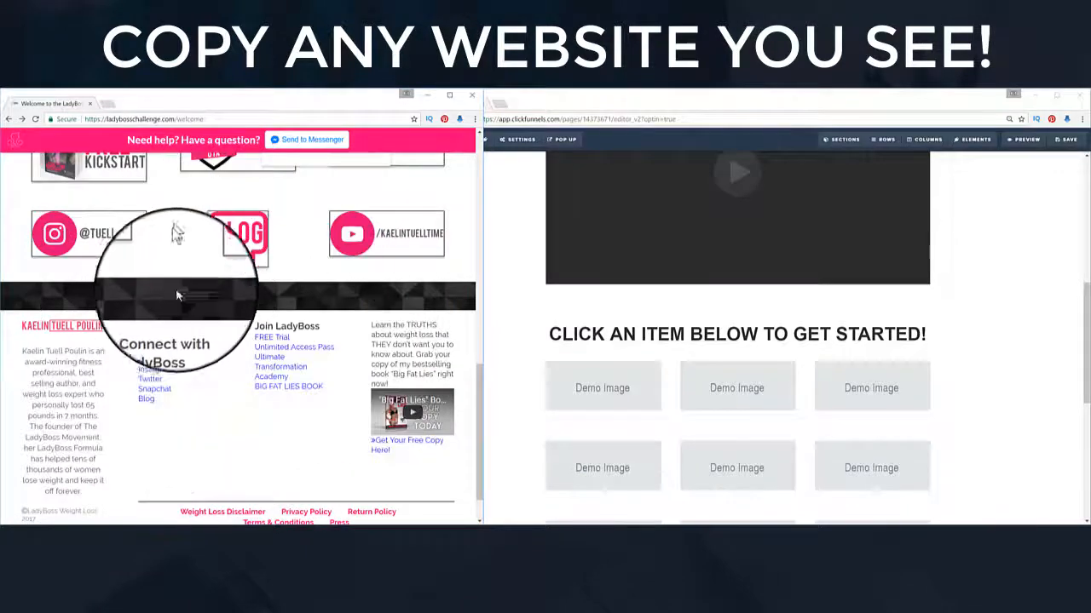
scroll(175, 288, up, 5)
scroll(172, 305, up, 5)
scroll(159, 312, down, 10)
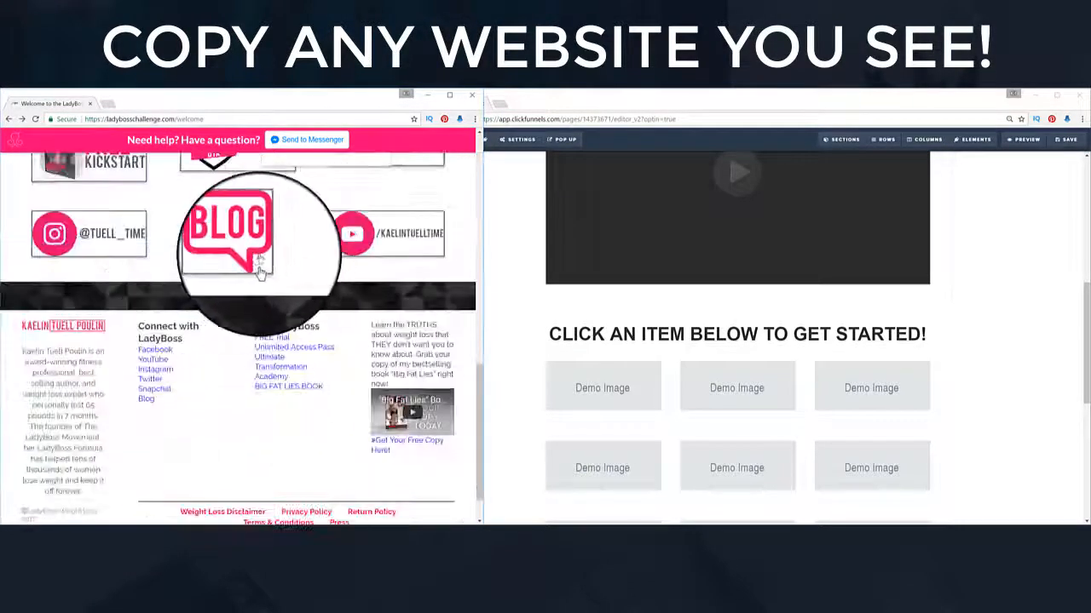
Step: Open the LadyBoss blog from the BLOG tile
click(241, 239)
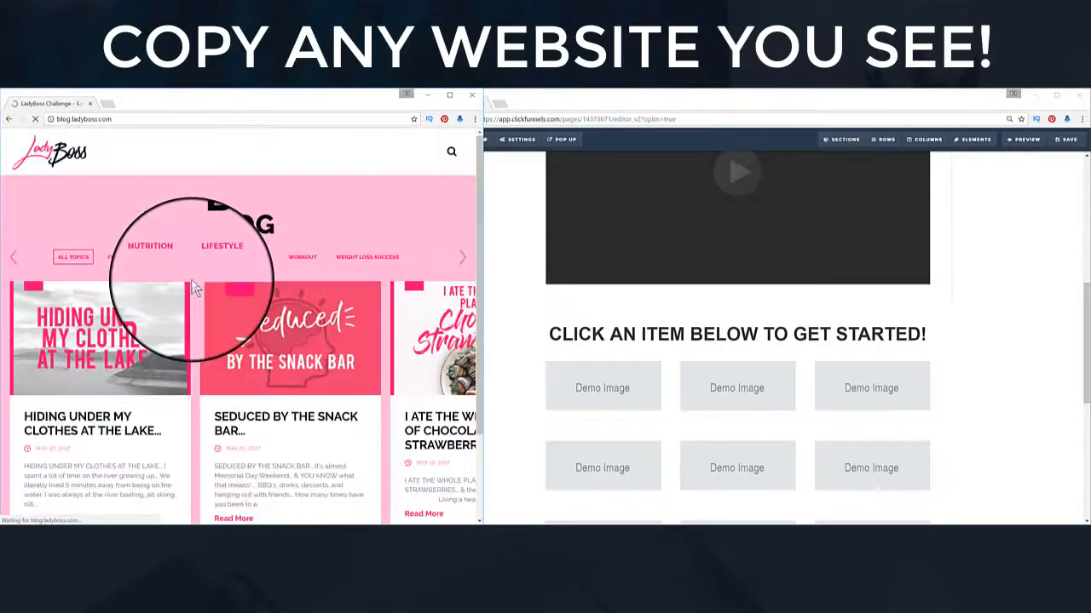
scroll(202, 338, down, 2)
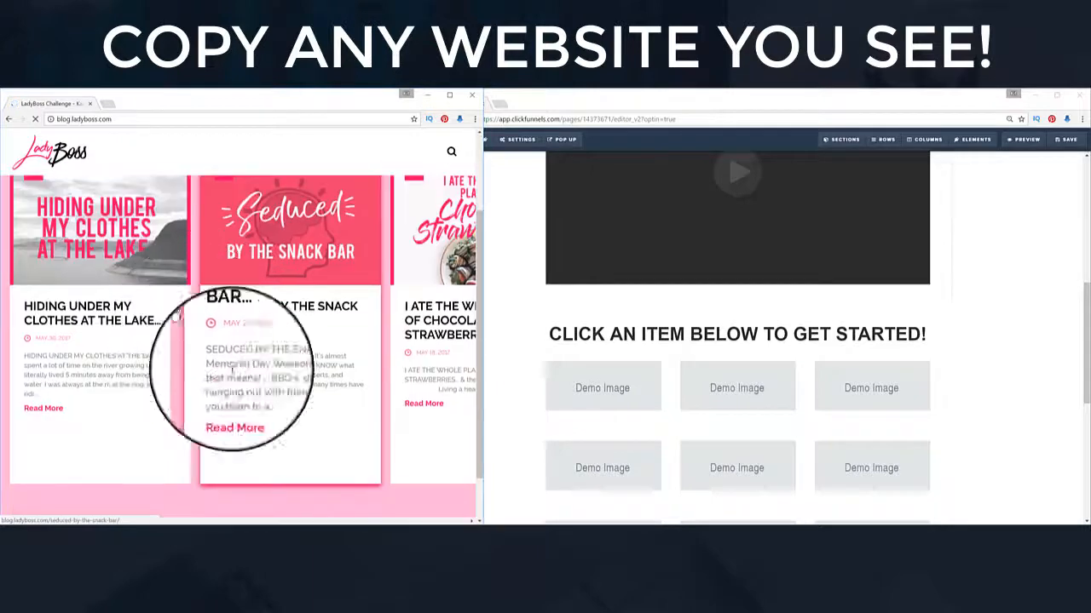
scroll(175, 295, up, 1)
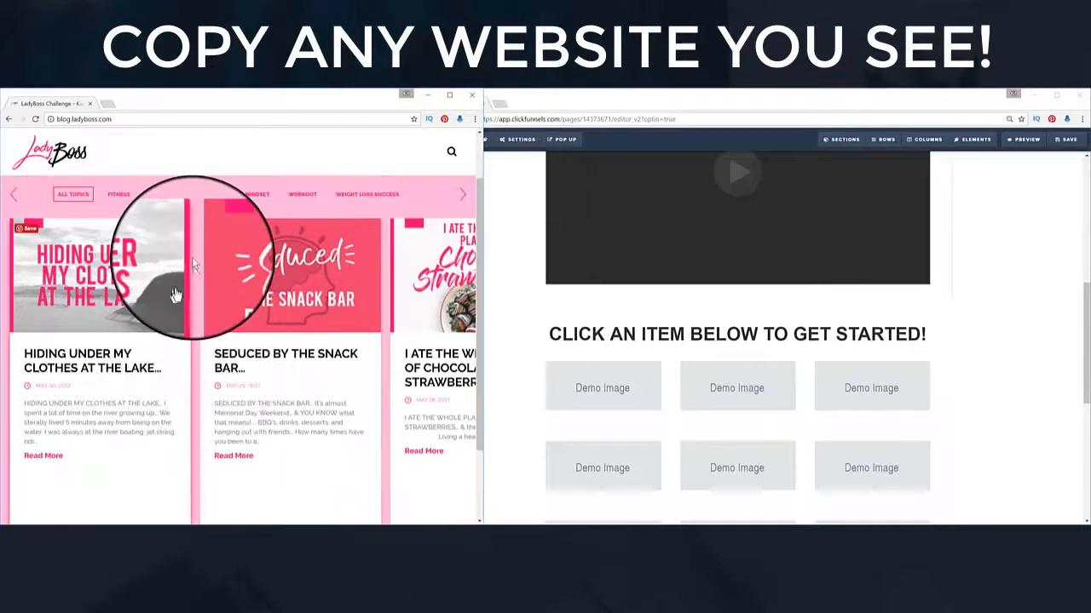
Step: View the blog page's source in a new tab and scroll through its HTML
right_click(189, 247)
click(245, 348)
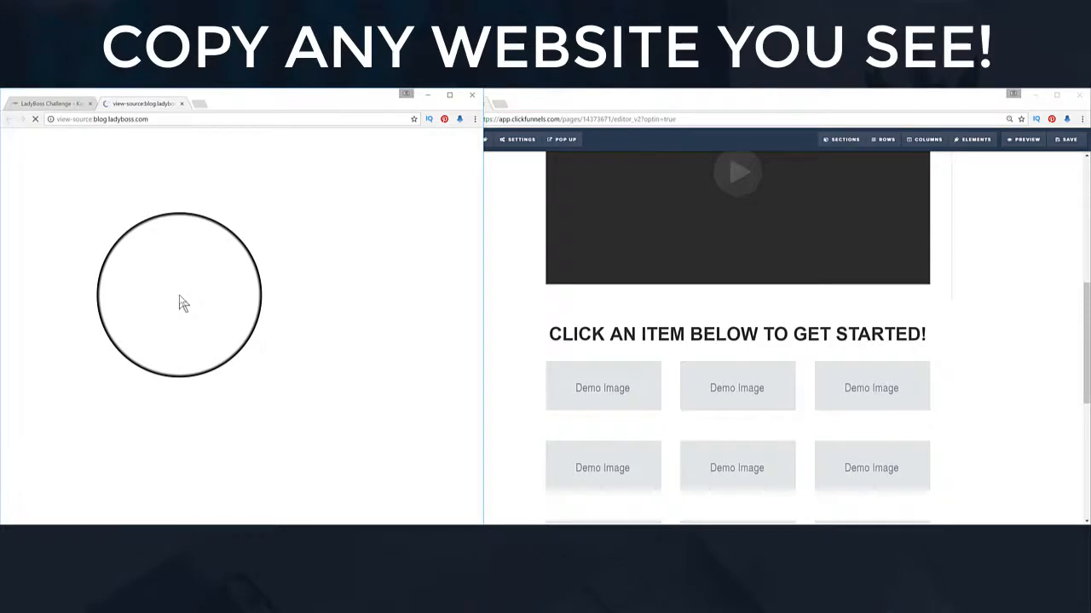
scroll(307, 290, down, 5)
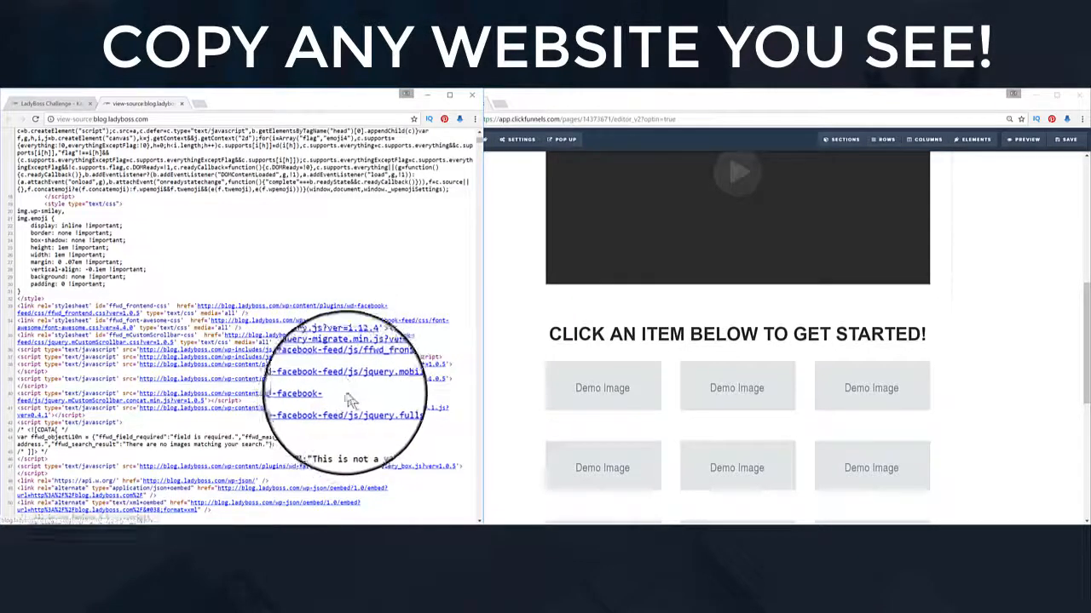
scroll(339, 402, down, 3)
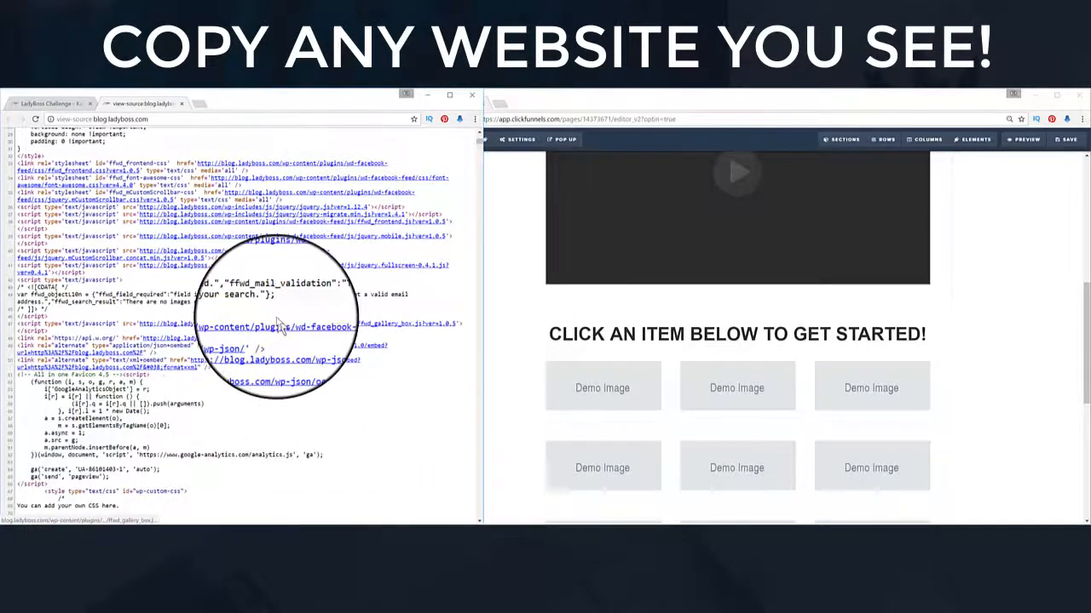
scroll(247, 358, down, 3)
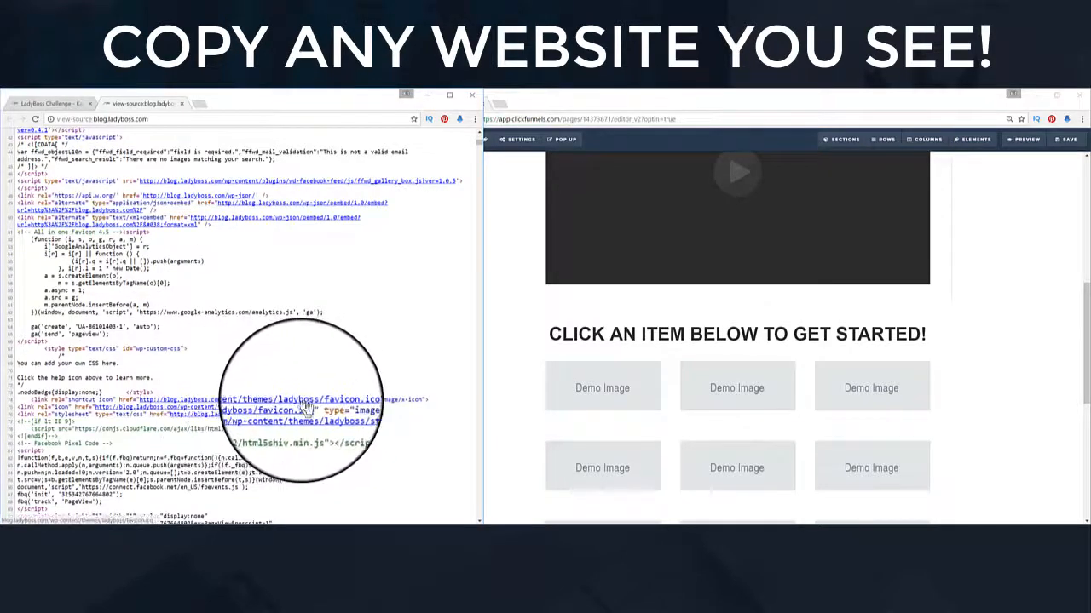
Step: Go back from the blog to the ladybosschallenge.com/welcome page
click(51, 103)
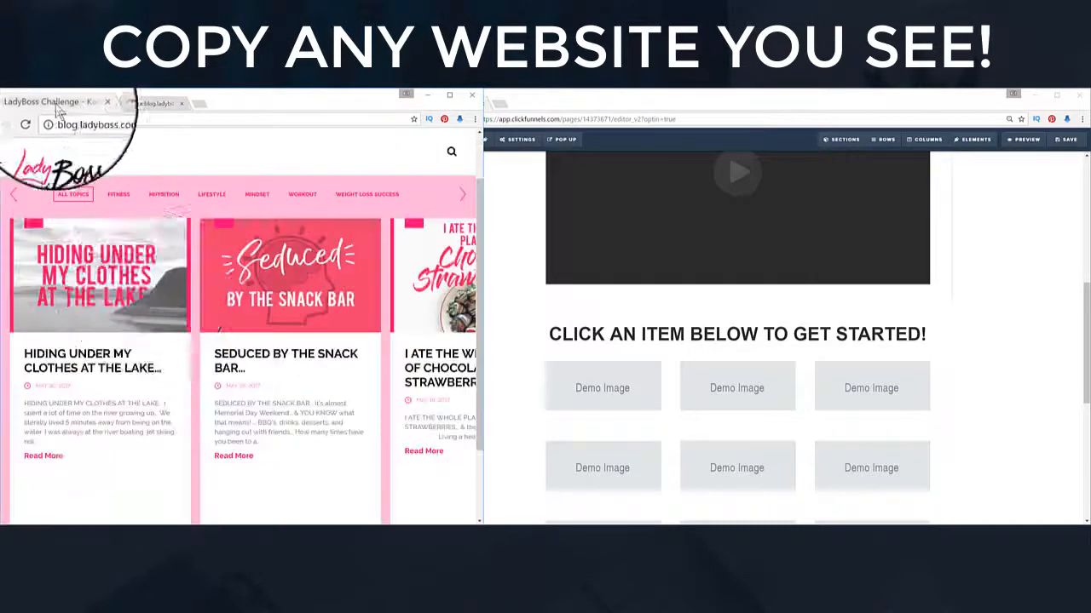
click(10, 119)
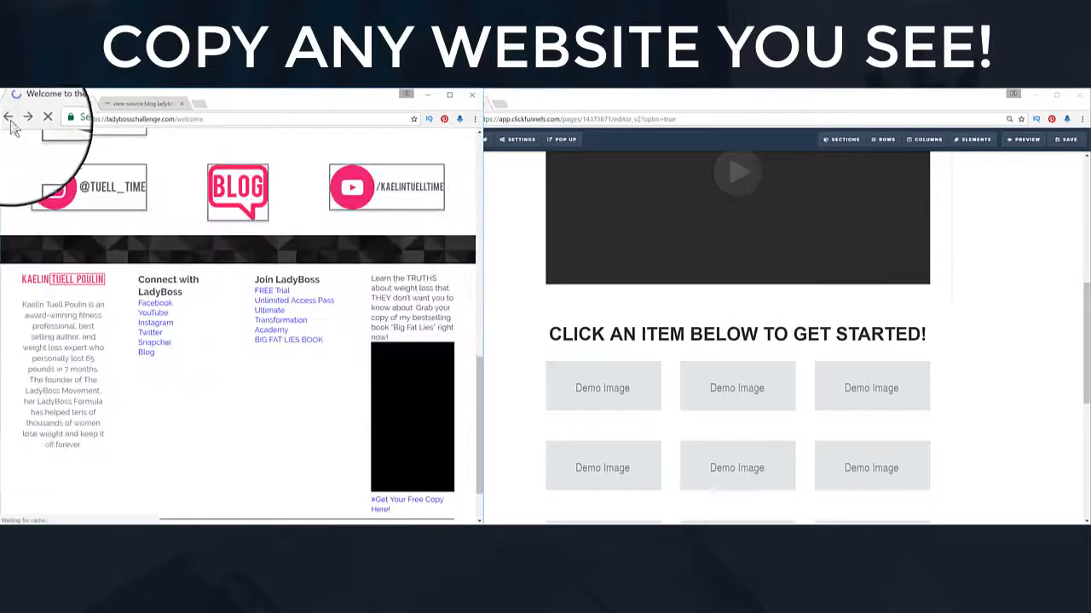
click(175, 339)
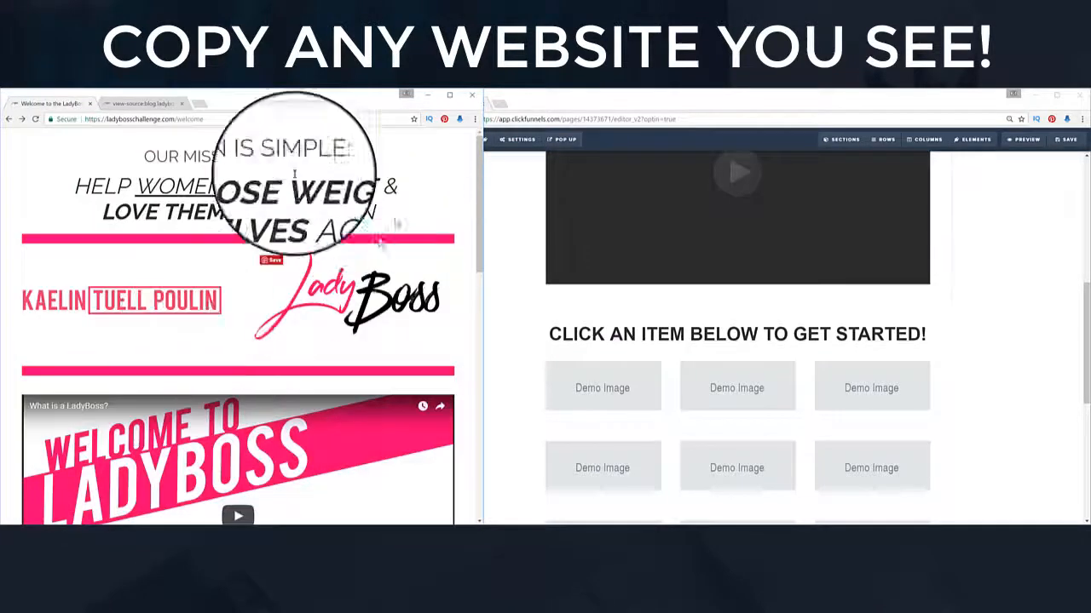
scroll(388, 256, down, 2)
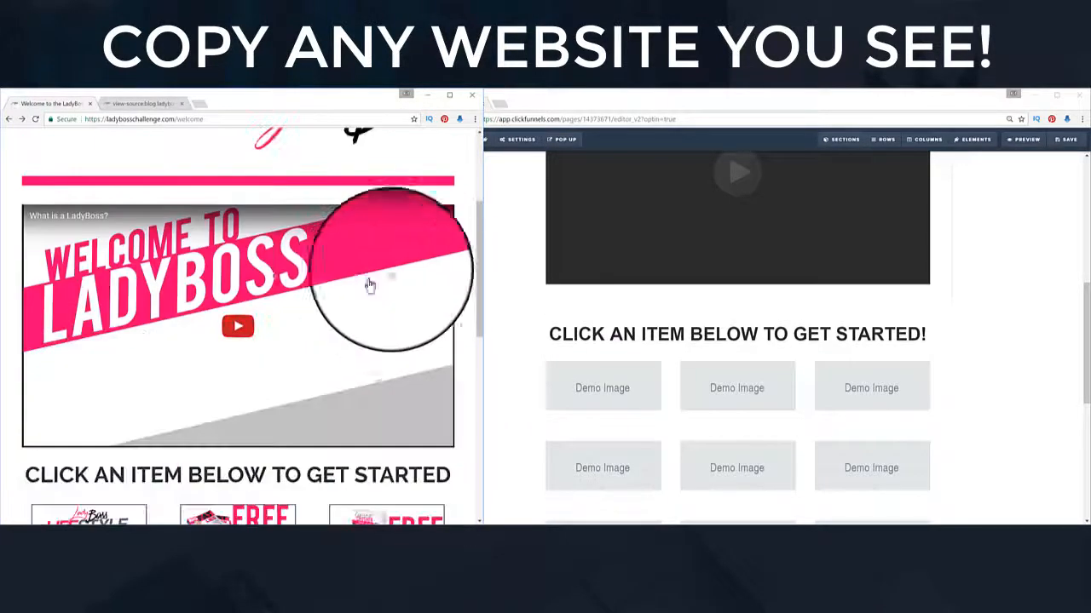
Step: Play the embedded LadyBoss video and scroll down to the welcome page footer
click(243, 328)
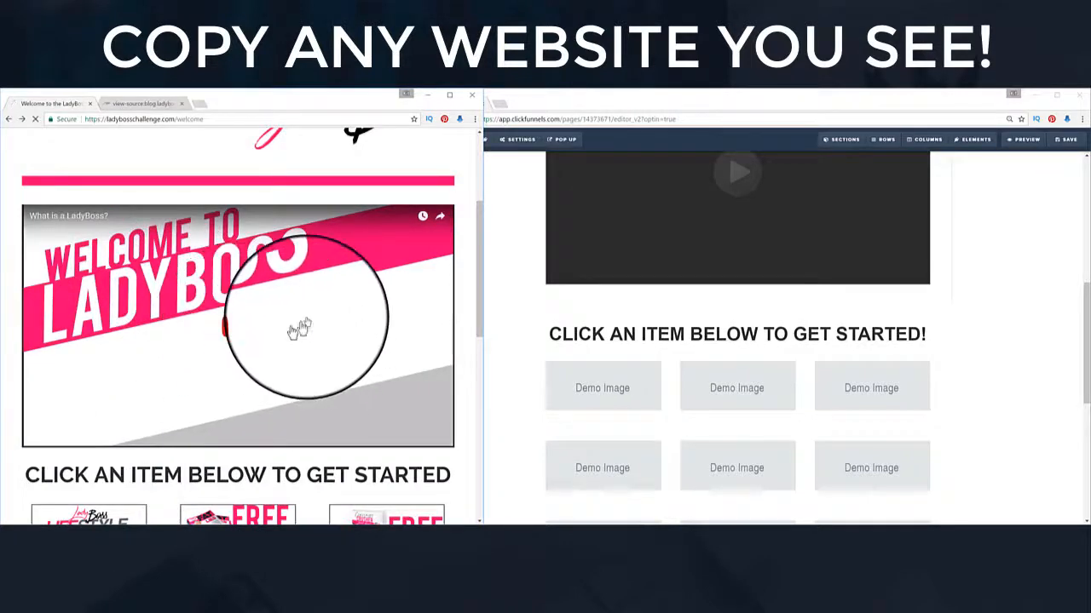
scroll(307, 326, down, 4)
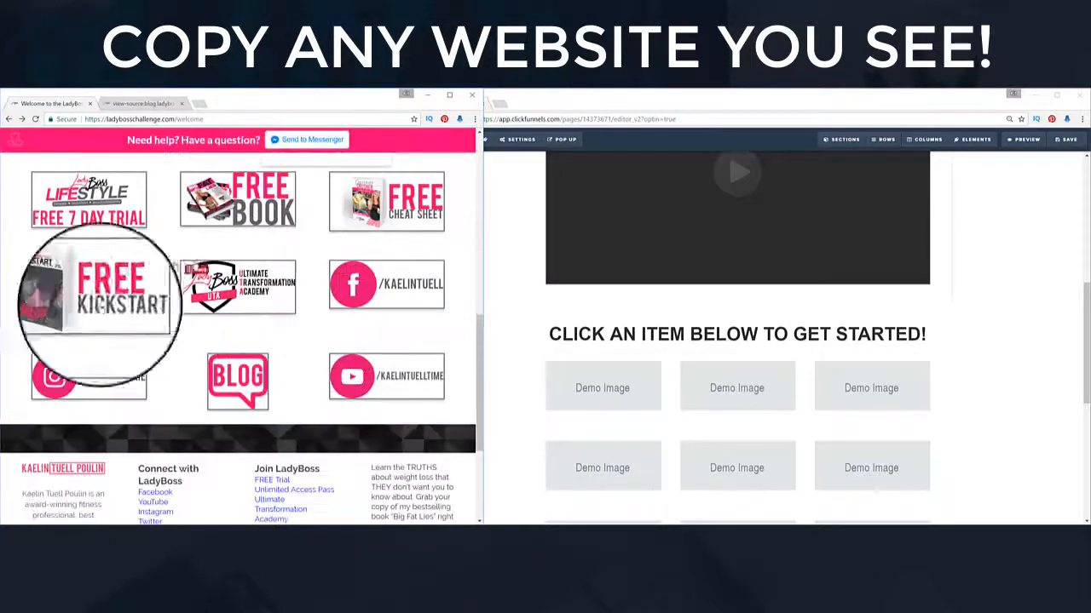
scroll(311, 370, down, 3)
scroll(1042, 323, down, 4)
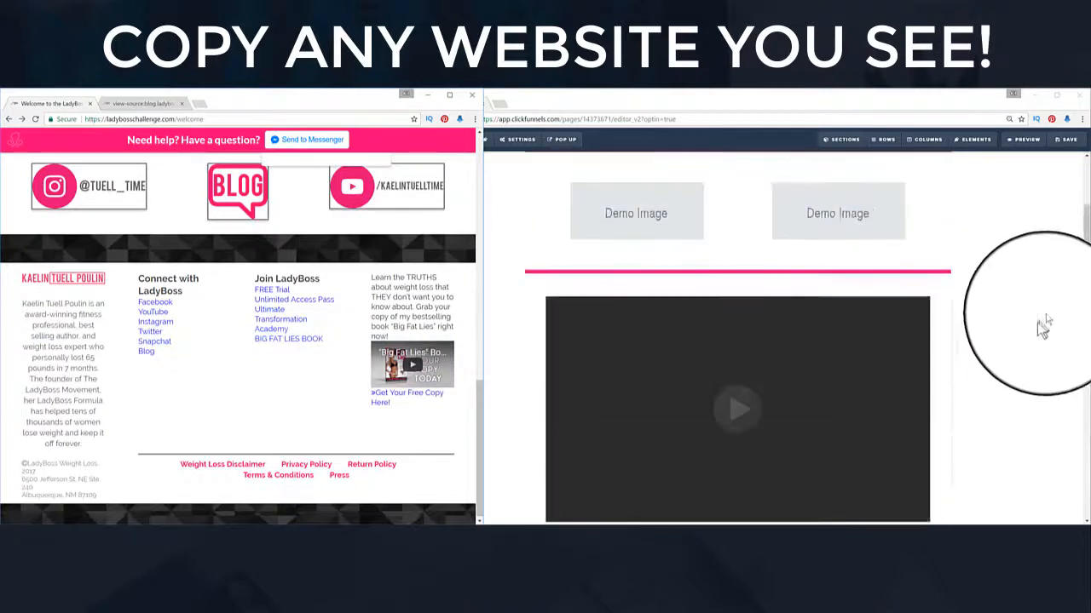
scroll(1042, 324, up, 2)
scroll(1002, 366, down, 8)
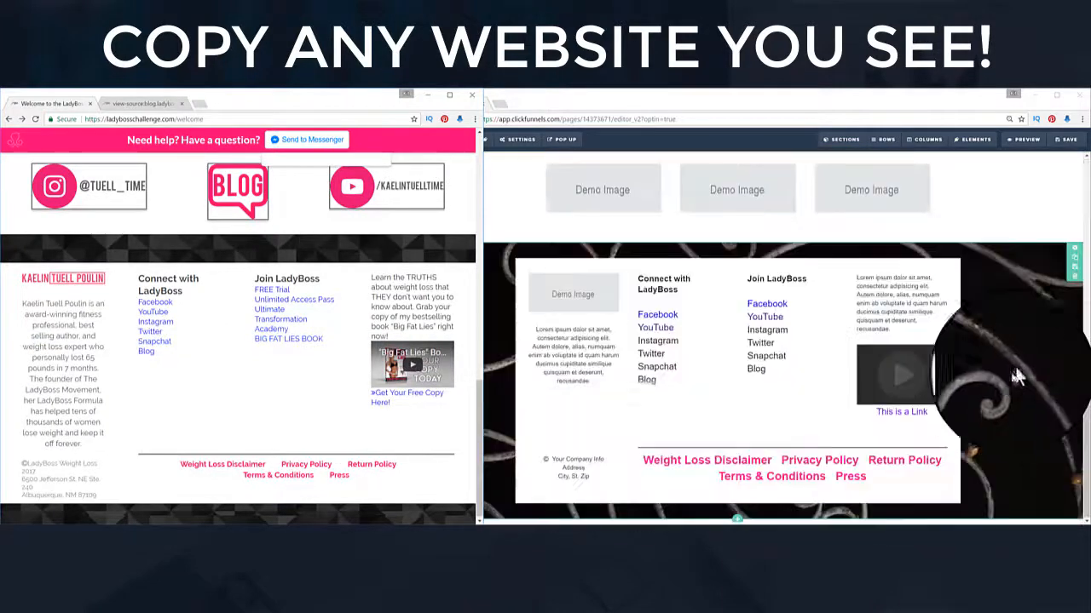
scroll(993, 383, up, 8)
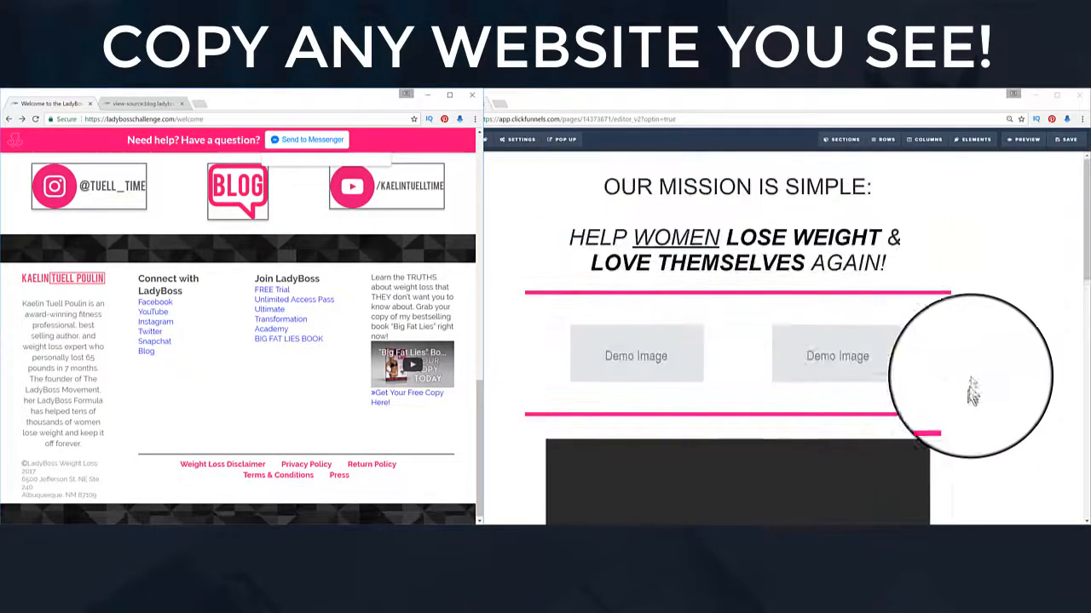
Step: Return to the ClickFunnels editor at the 'OUR MISSION IS SIMPLE' section
click(983, 308)
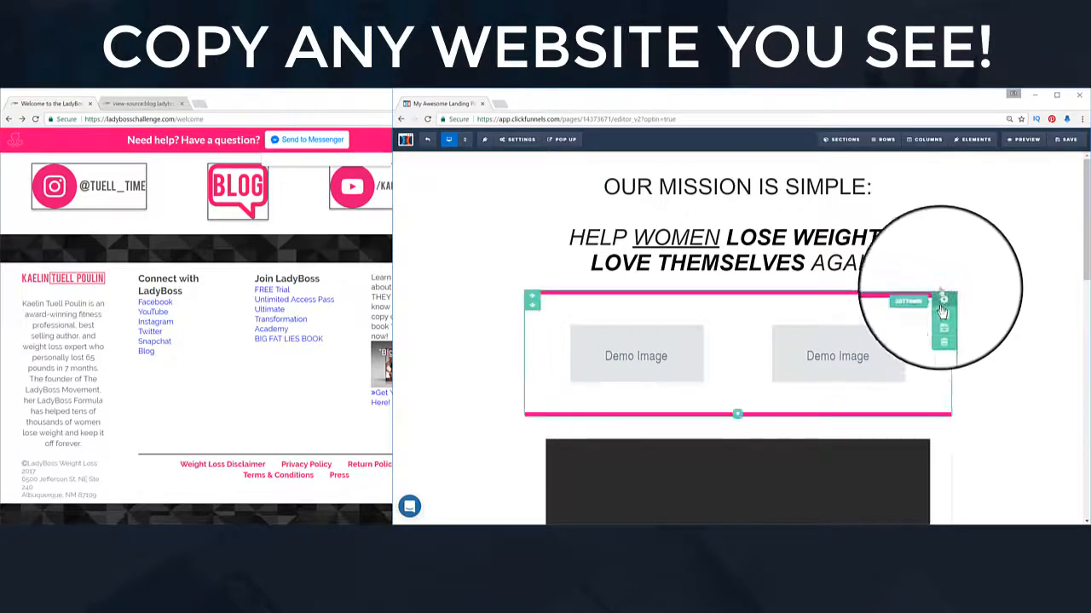
scroll(490, 262, down, 10)
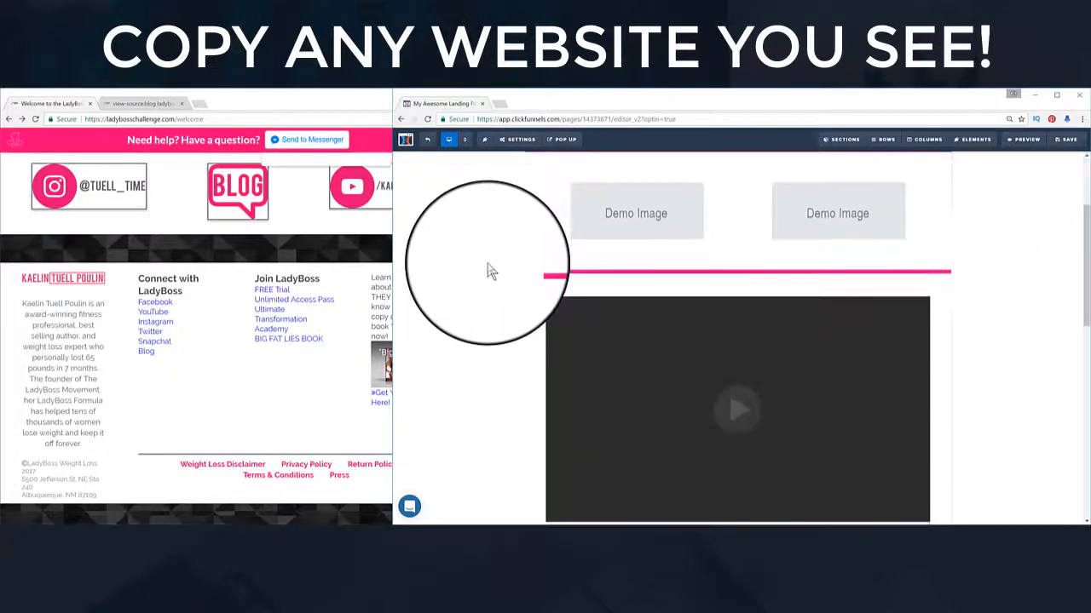
scroll(490, 273, up, 6)
scroll(492, 282, up, 3)
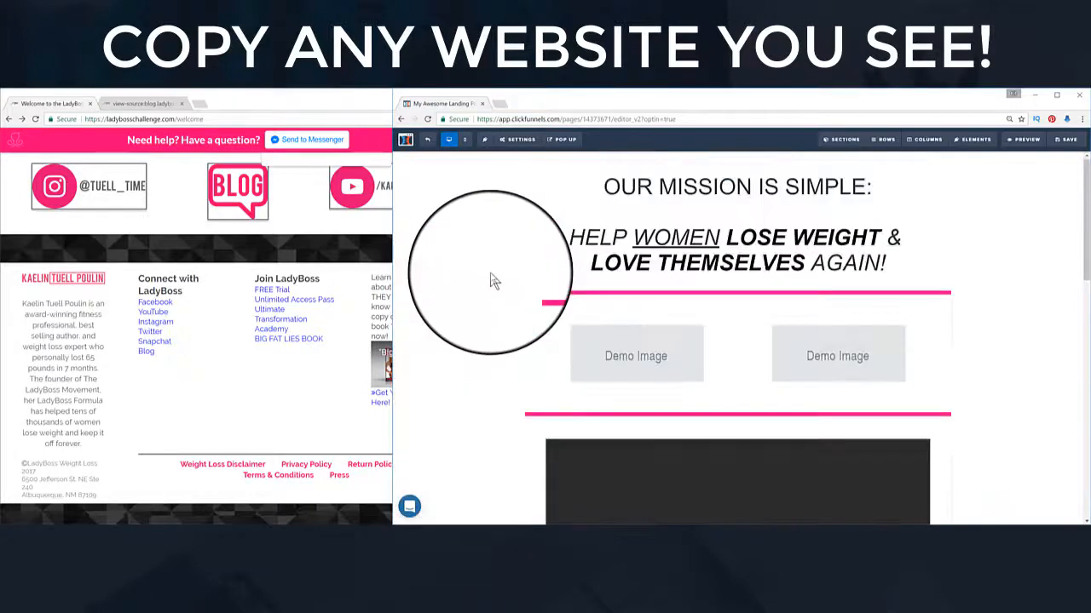